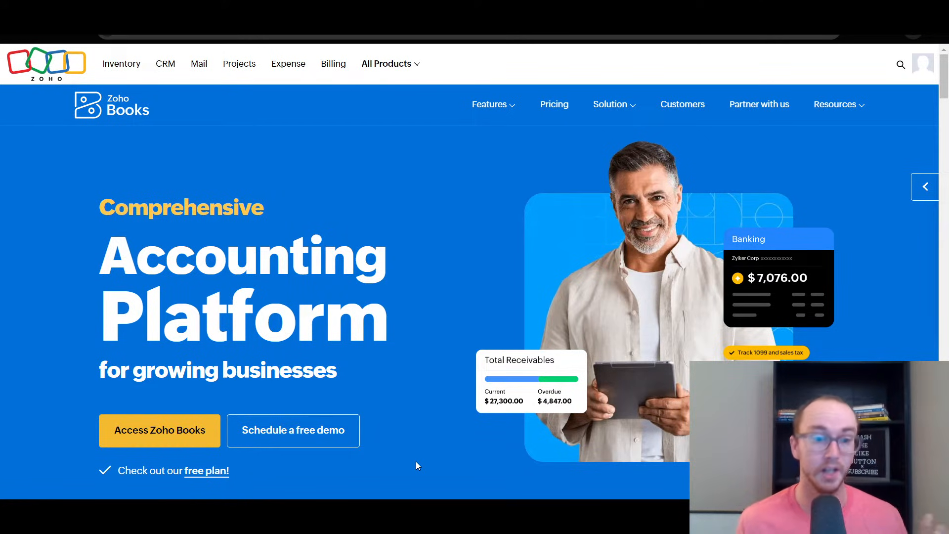
- Look over the top of the Zoho Books home page and dismiss the free webinar popup
scroll(416, 462, down, 2)
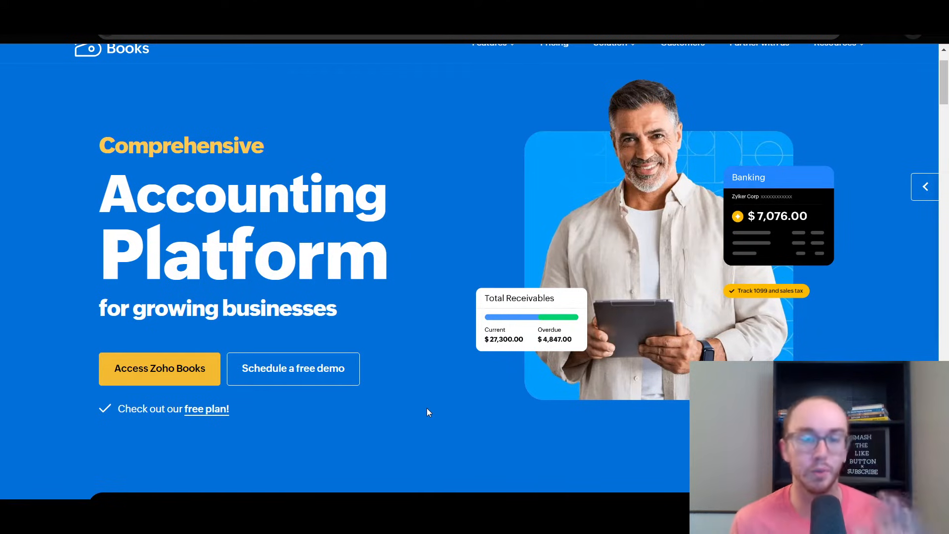
scroll(427, 408, up, 2)
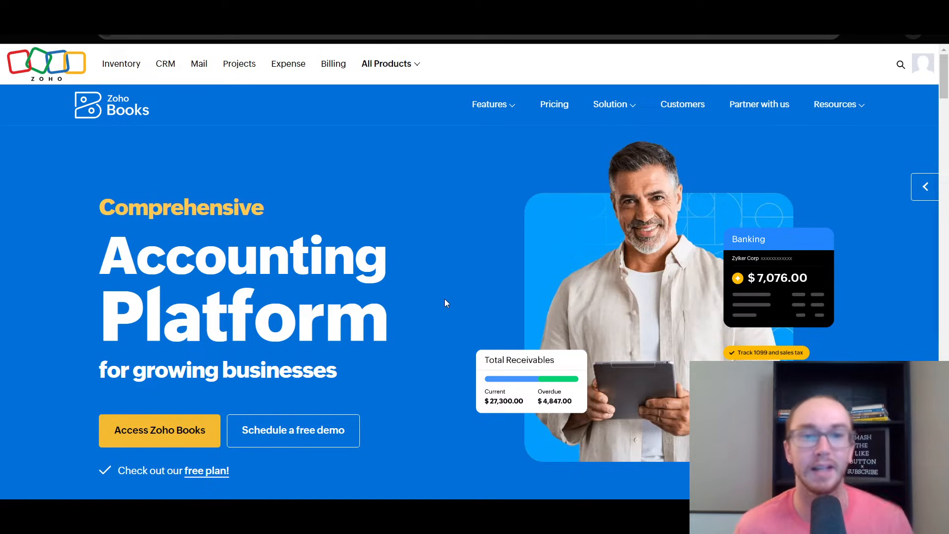
scroll(442, 301, down, 10)
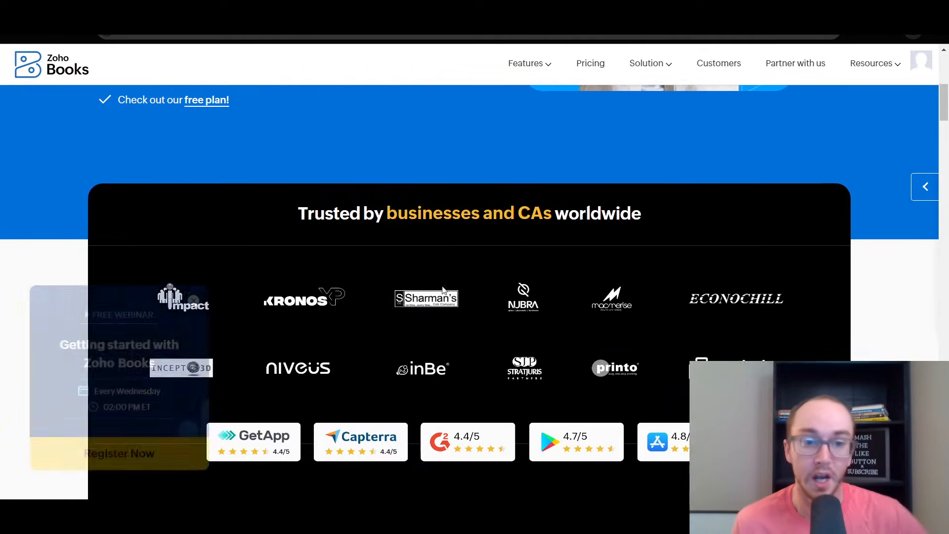
scroll(442, 282, up, 10)
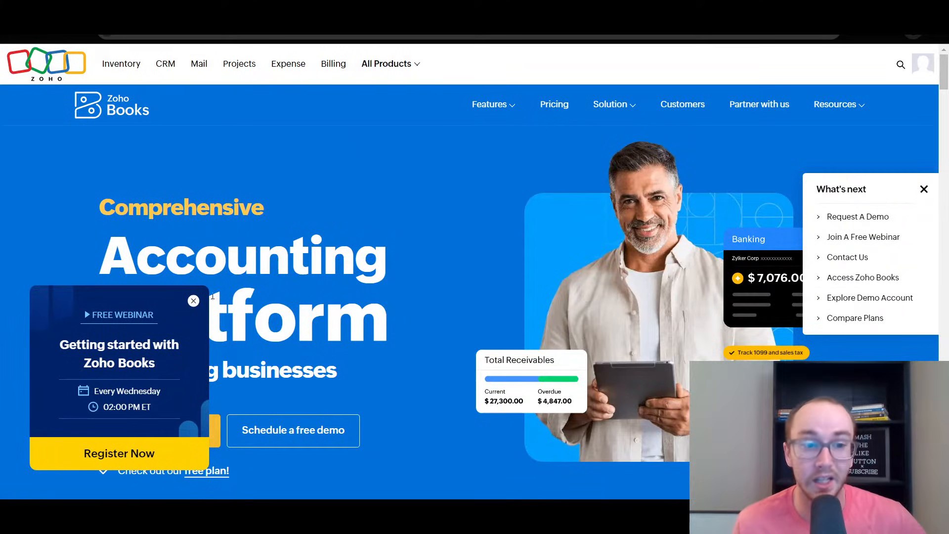
click(193, 301)
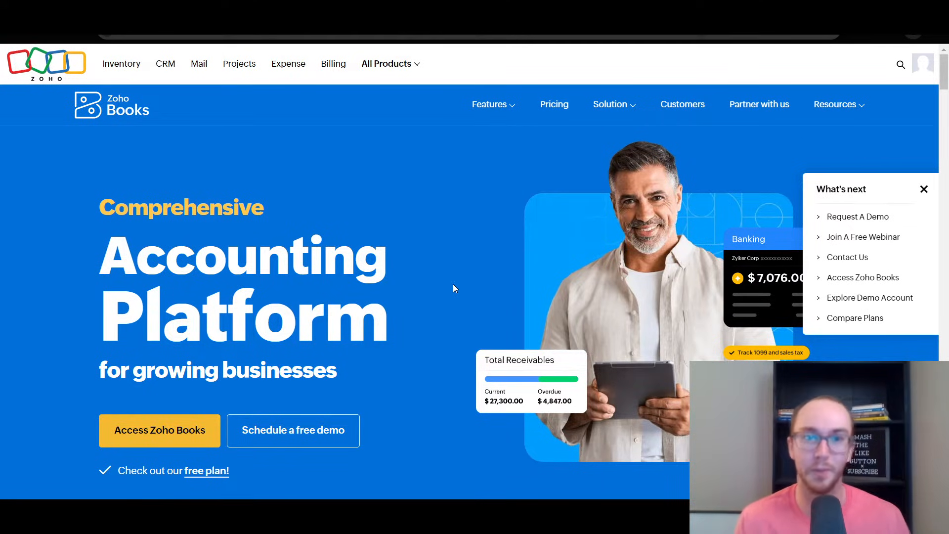
- Open the Zoho Books pricing page and examine the Free plan's price and annual revenue limit
click(553, 103)
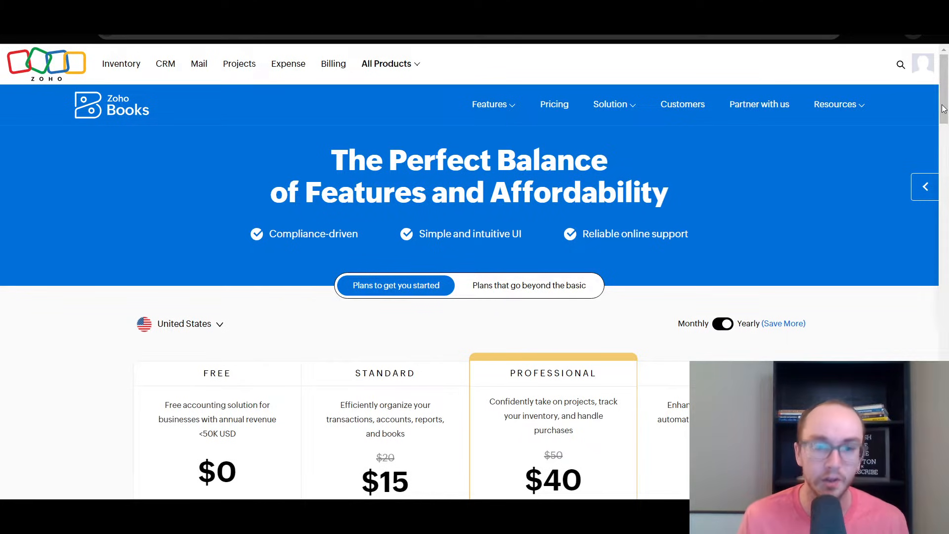
drag(944, 107, 933, 130)
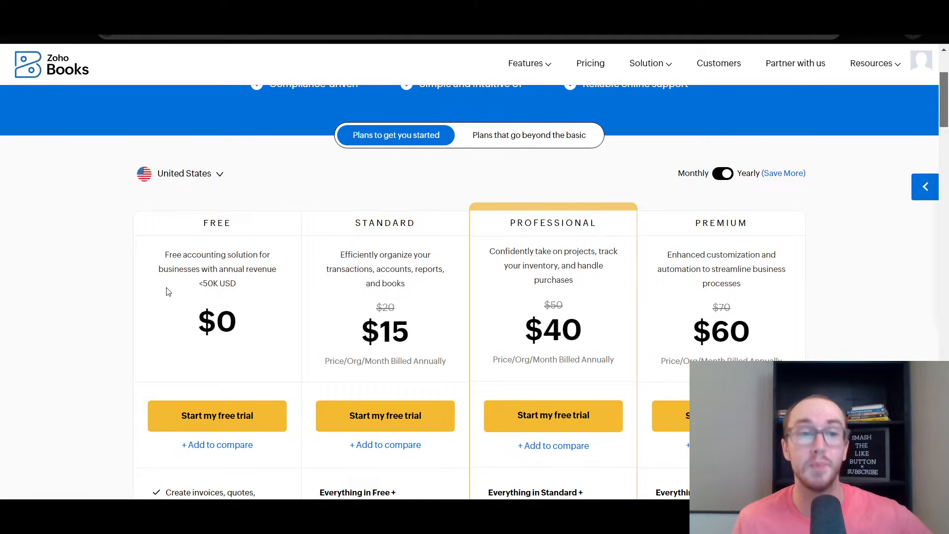
scroll(166, 291, down, 1)
drag(199, 222, 247, 226)
click(257, 225)
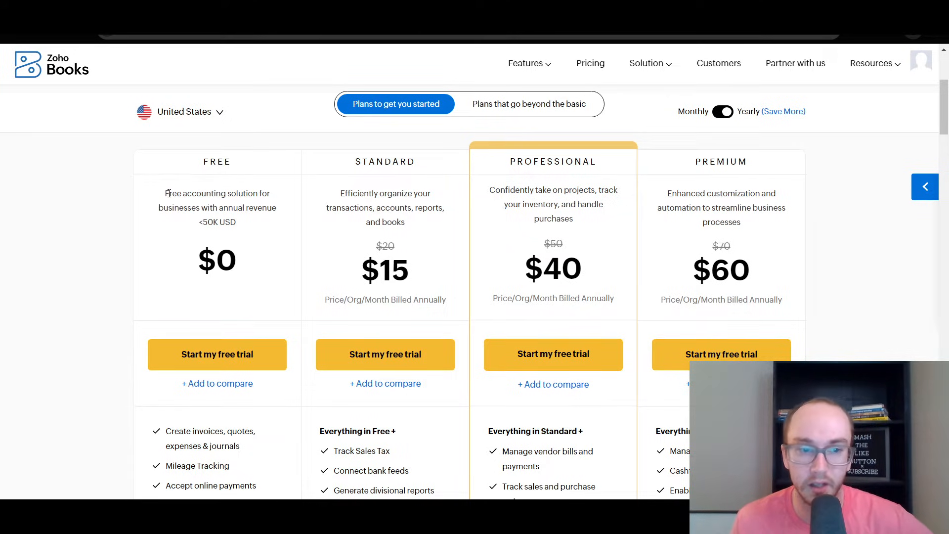
drag(201, 222, 218, 208)
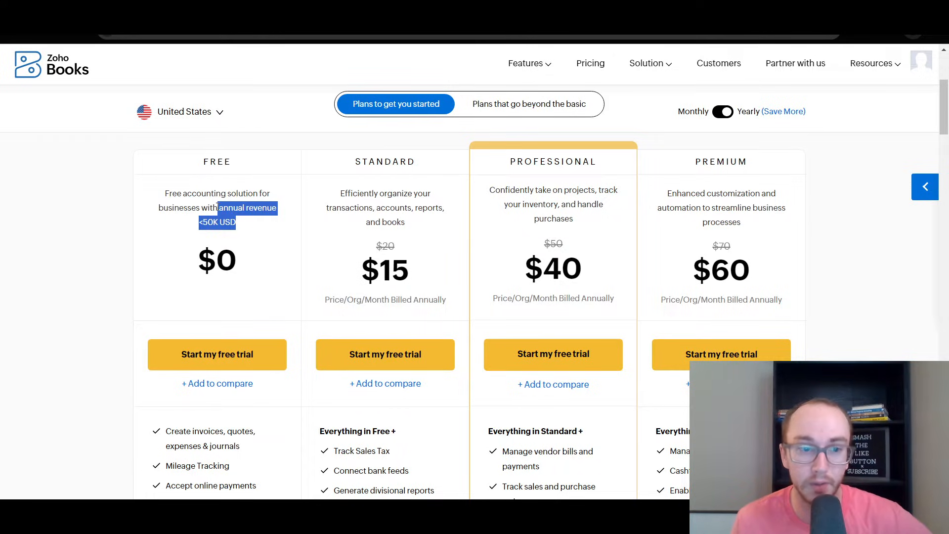
click(218, 207)
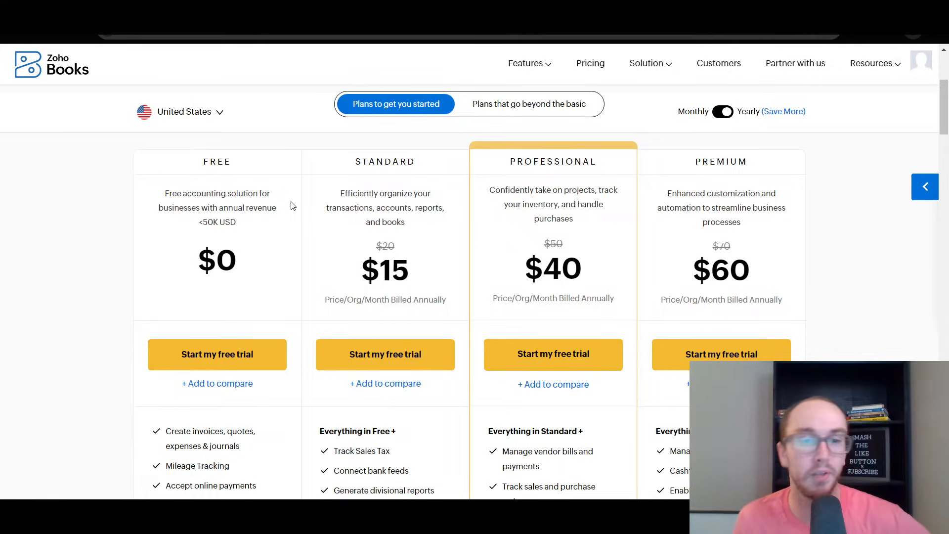
- Compare the feature lists of the pricing plans and recheck the Free plan's revenue condition
scroll(316, 243, down, 1)
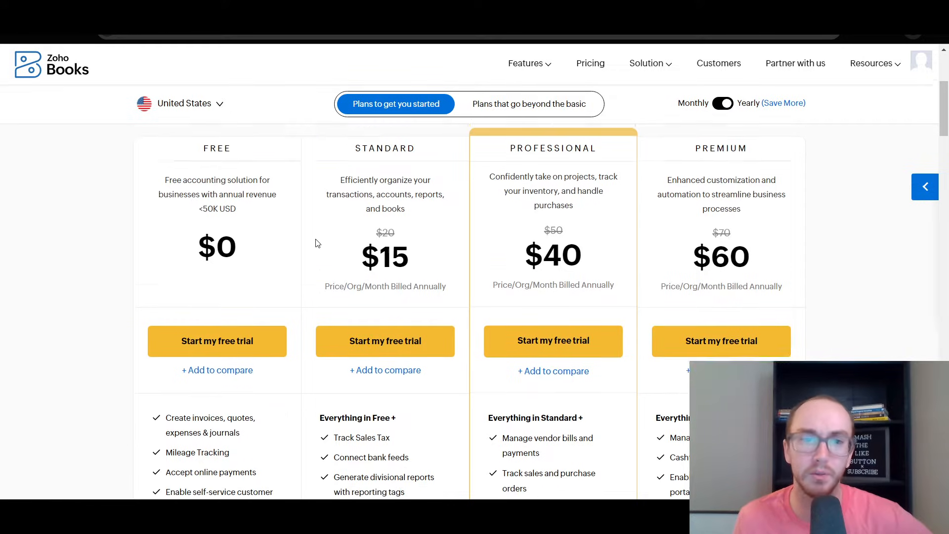
scroll(317, 243, up, 2)
scroll(314, 243, down, 2)
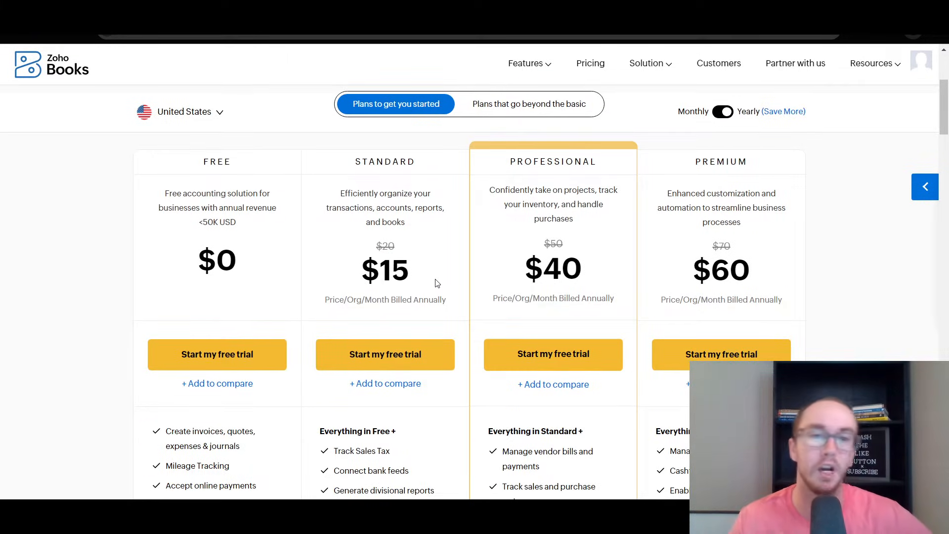
scroll(331, 277, down, 3)
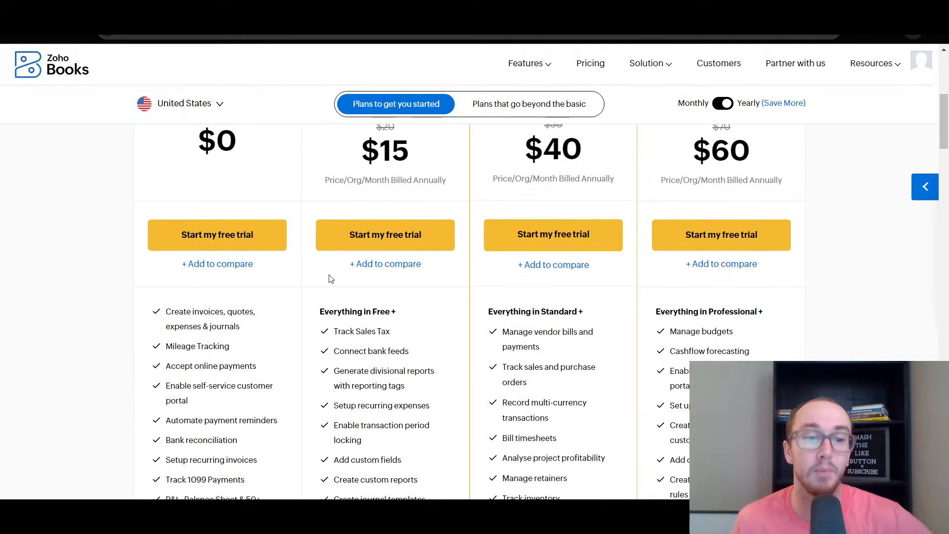
scroll(238, 402, down, 3)
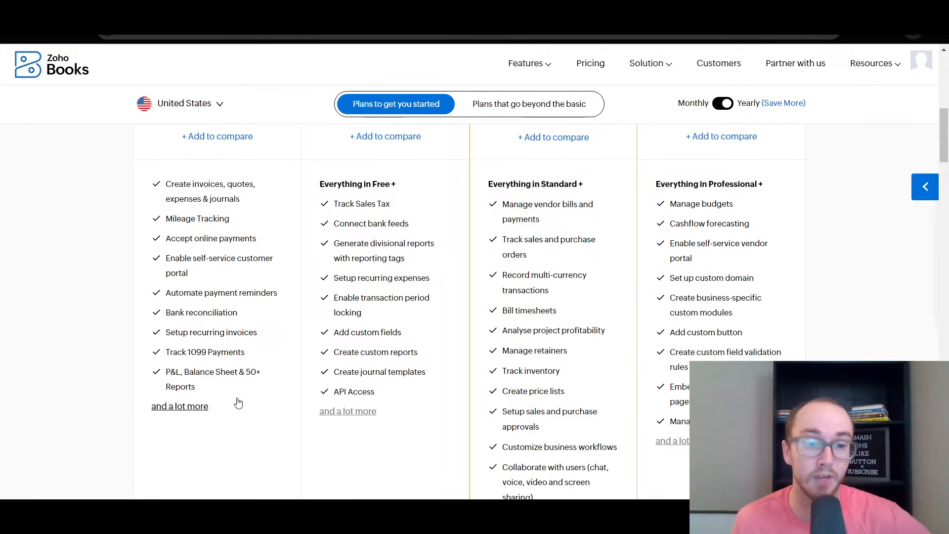
scroll(237, 402, up, 3)
scroll(238, 401, up, 3)
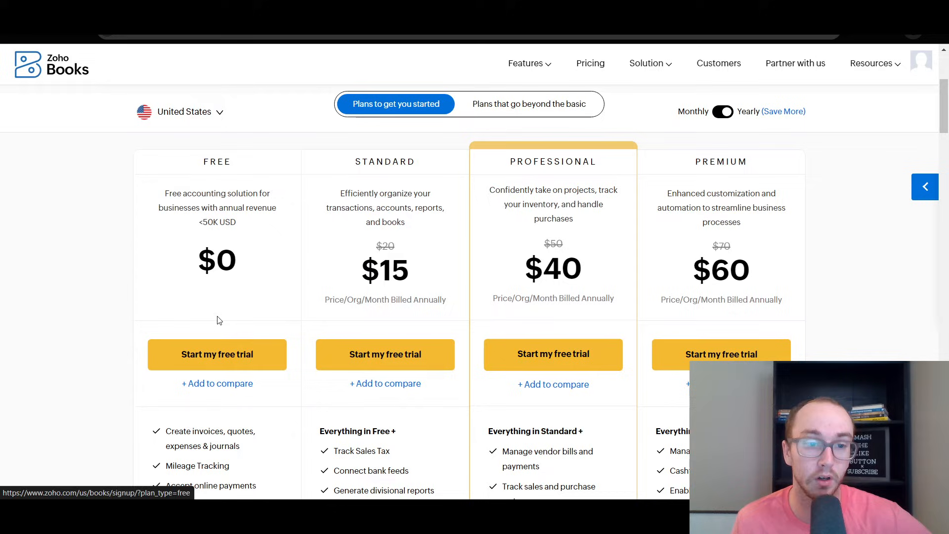
drag(200, 222, 229, 223)
click(228, 221)
click(240, 226)
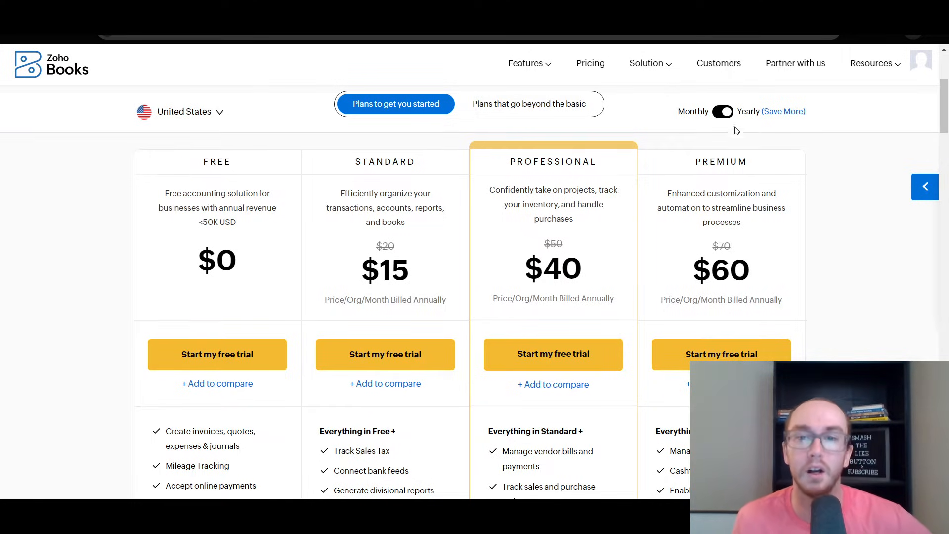
- Examine the features, included users and support options of the Standard, Professional and Premium plans
drag(354, 162, 547, 159)
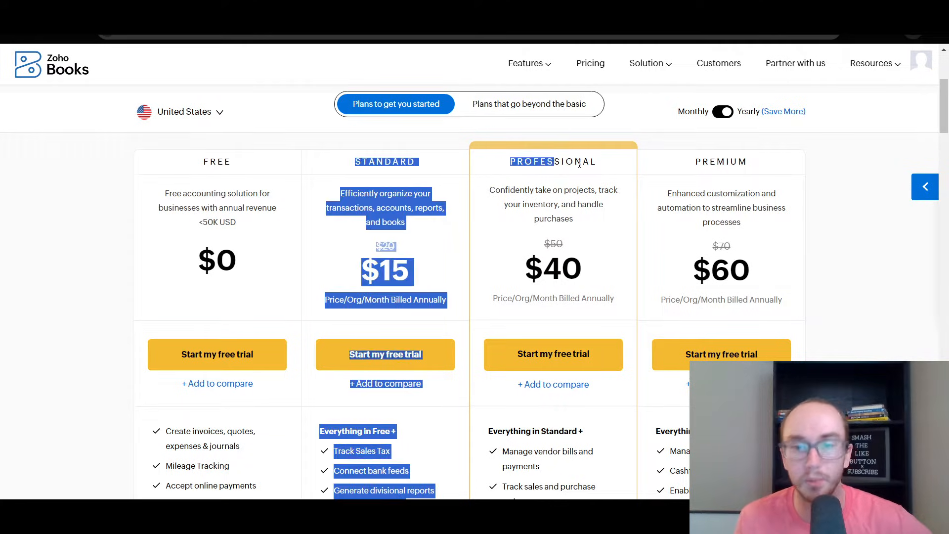
click(516, 226)
scroll(470, 230, down, 5)
scroll(470, 230, down, 1)
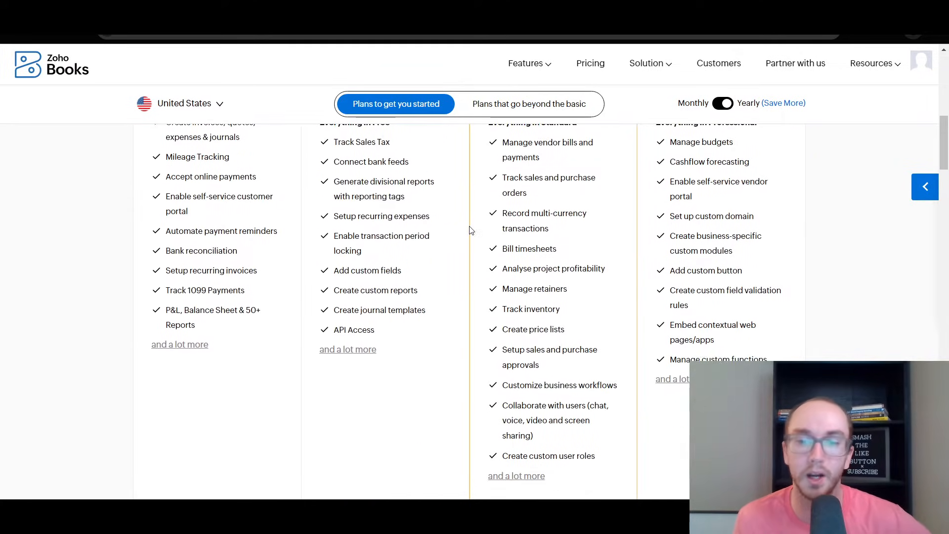
scroll(471, 230, up, 1)
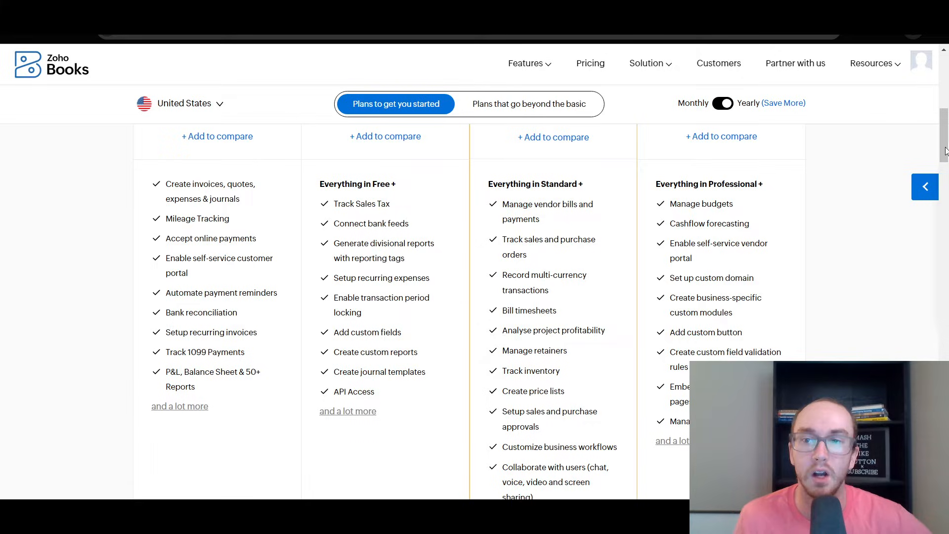
scroll(944, 146, down, 1)
scroll(945, 146, up, 2)
drag(944, 146, 946, 180)
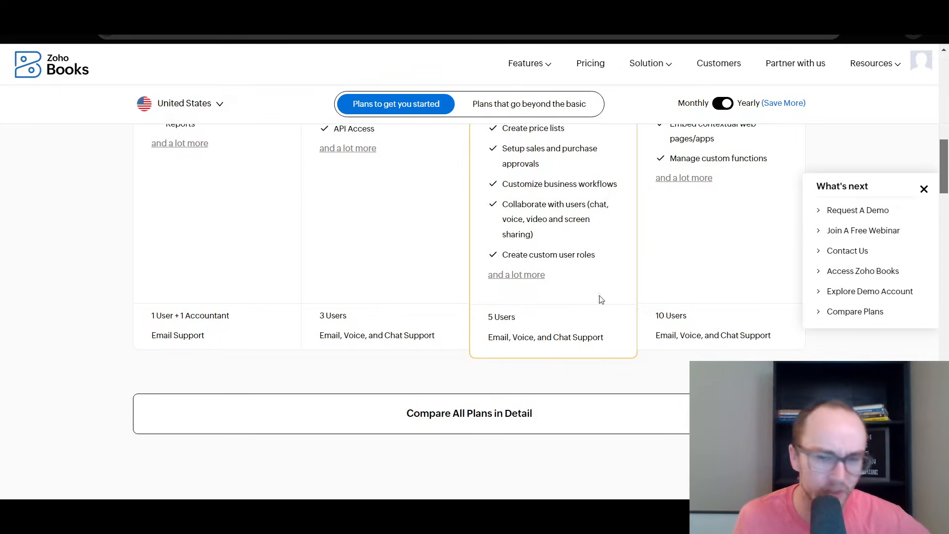
drag(946, 183, 946, 147)
scroll(304, 230, up, 3)
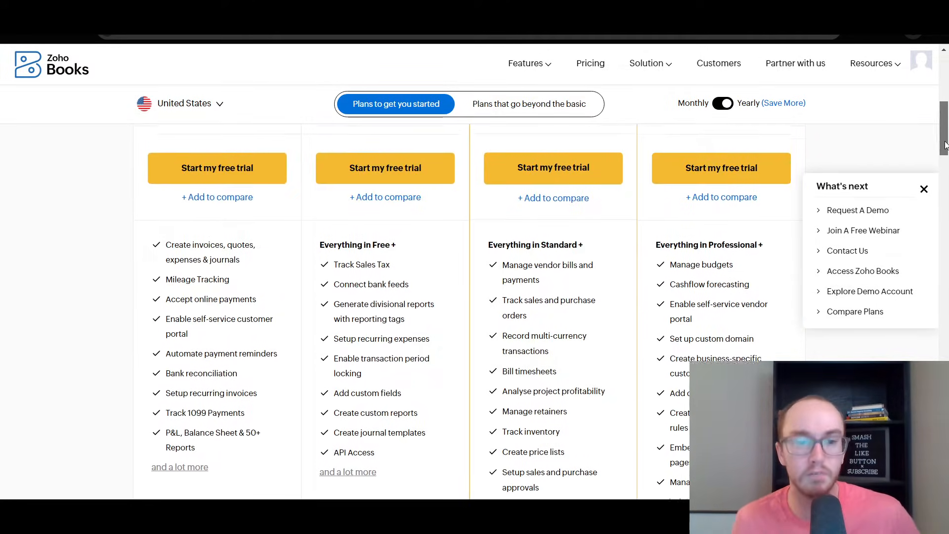
scroll(304, 231, up, 3)
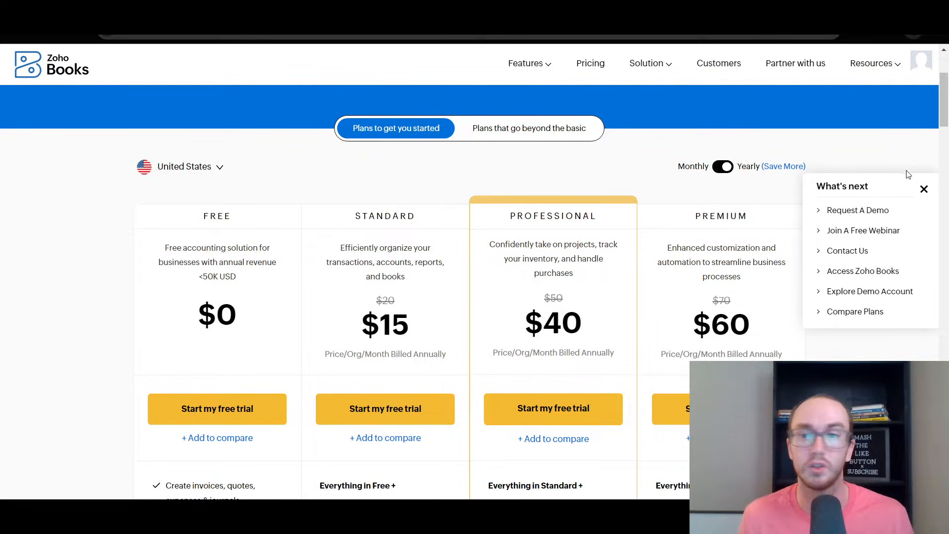
- Dismiss the What's next box and compare the plan prices under monthly and yearly billing, ending on monthly
click(924, 189)
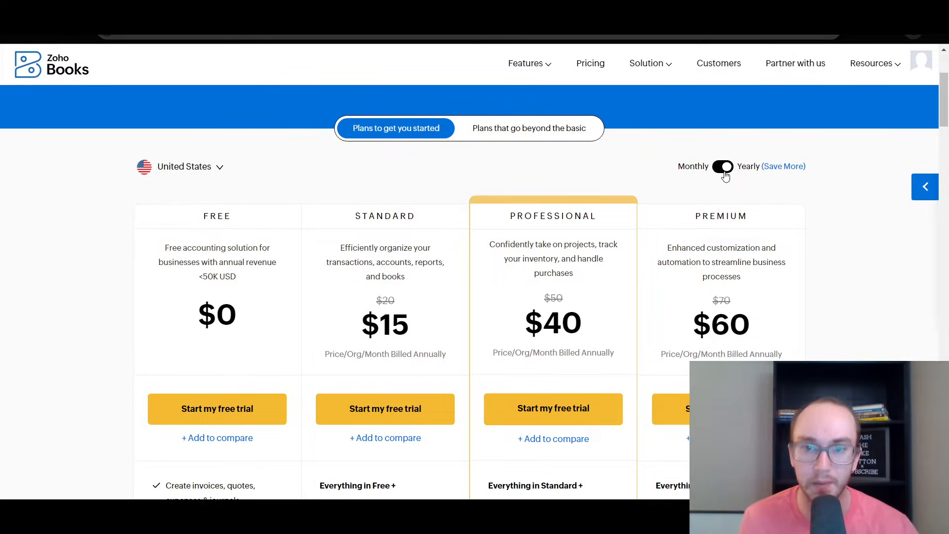
drag(241, 233, 288, 285)
click(290, 282)
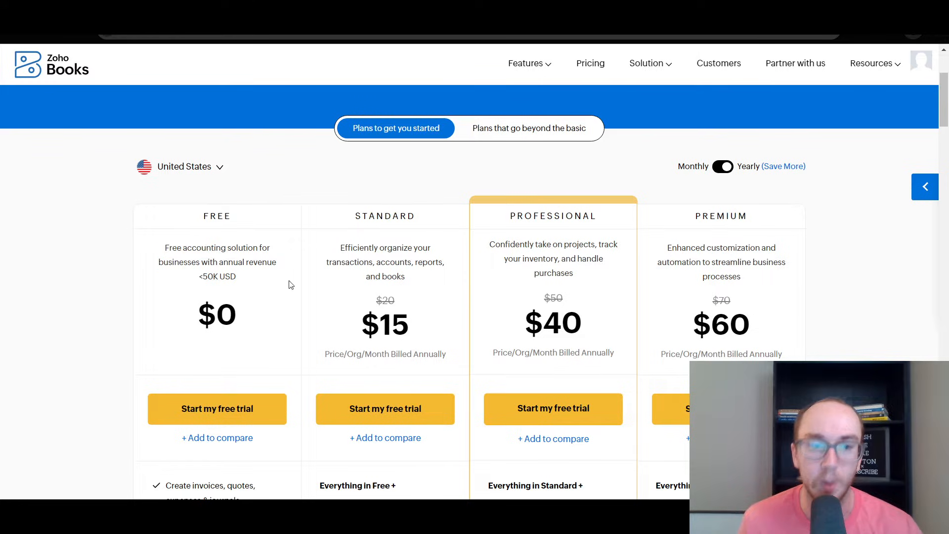
click(730, 173)
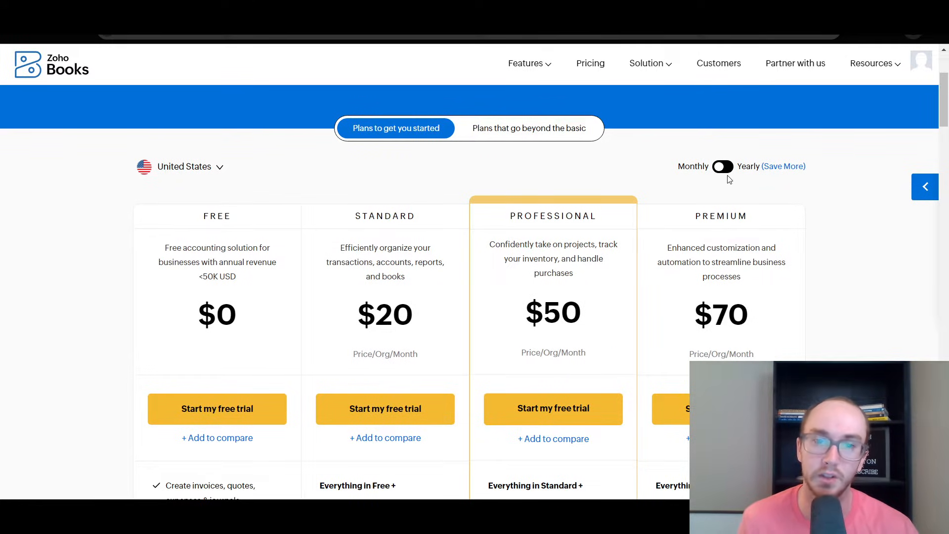
click(725, 177)
click(725, 176)
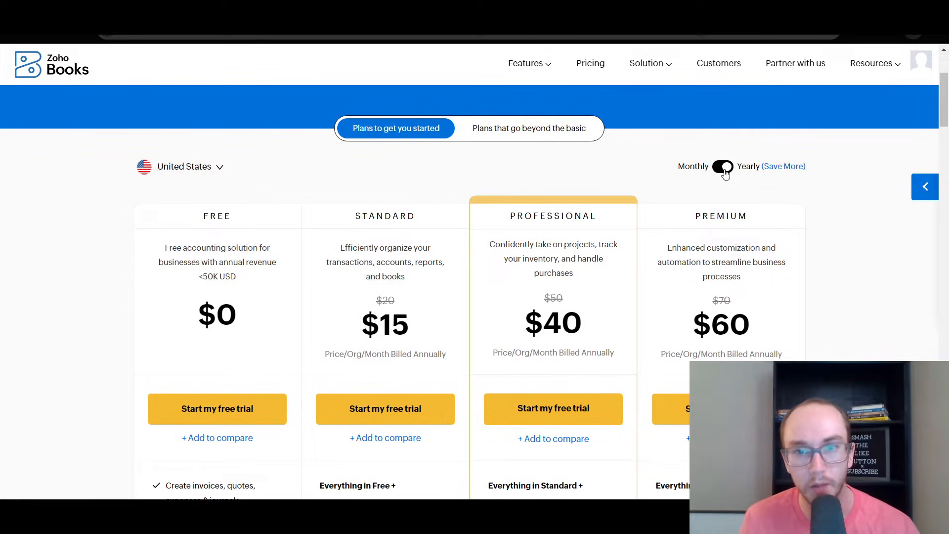
- Return to the Zoho Books home page and look over the free trial sign-up form
scroll(309, 339, up, 3)
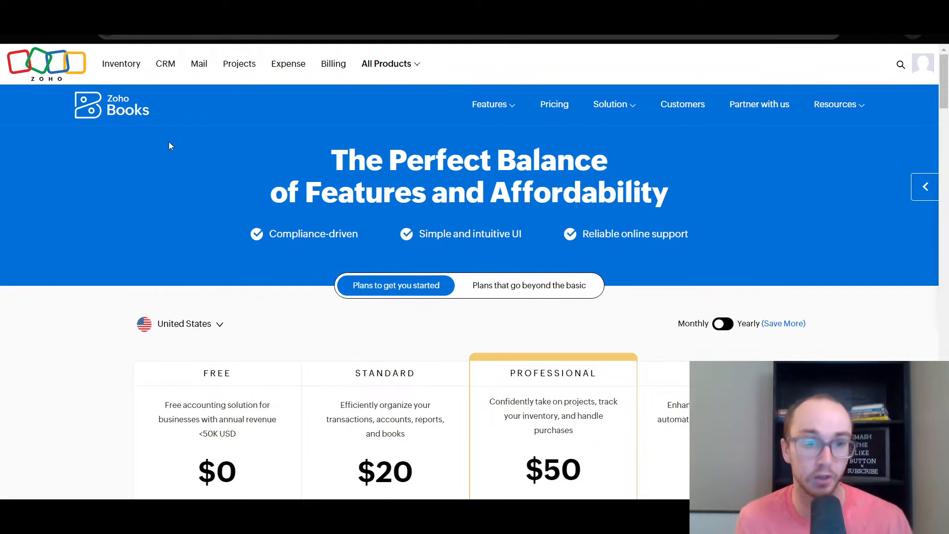
click(143, 118)
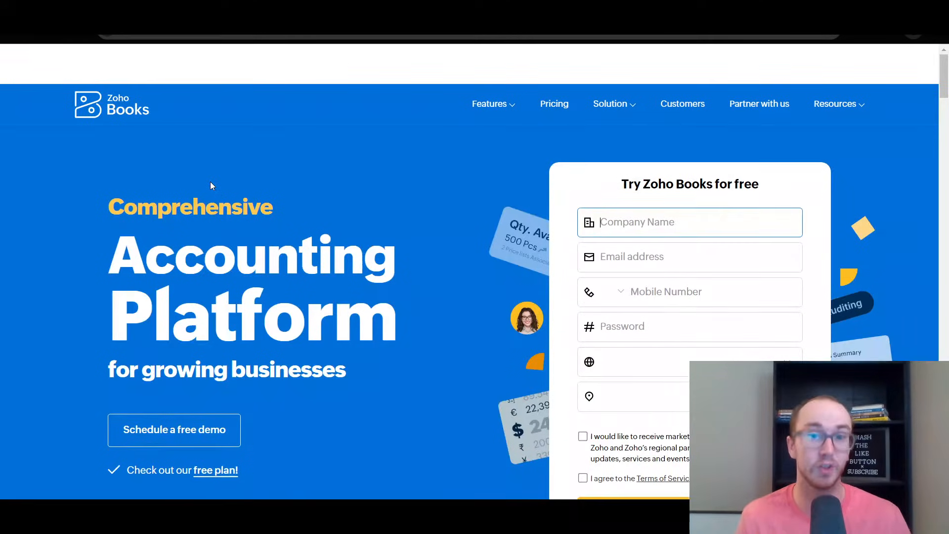
scroll(279, 277, down, 3)
scroll(281, 288, up, 3)
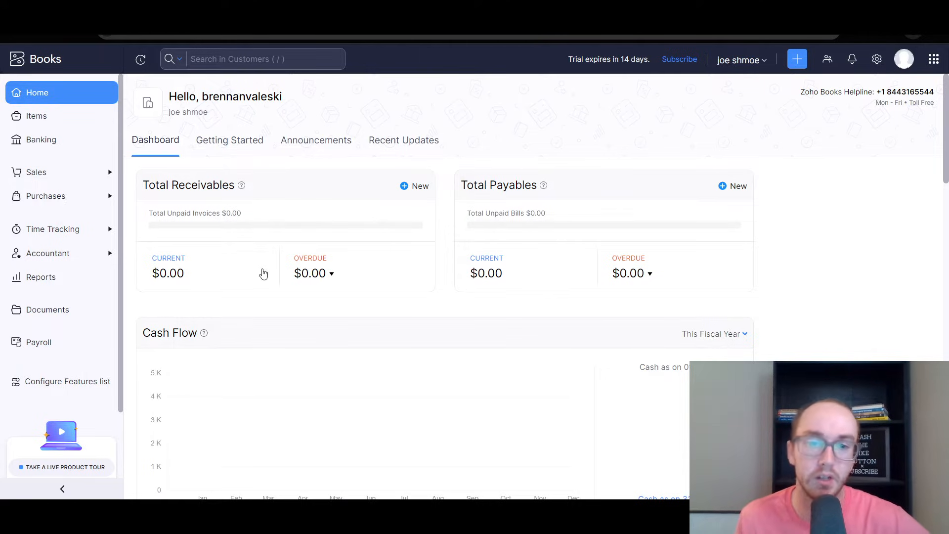
- Review the account dashboard's receivables, payables and cash flow, including the cash flow period options, and continue to the income and expense charts
scroll(944, 158, down, 3)
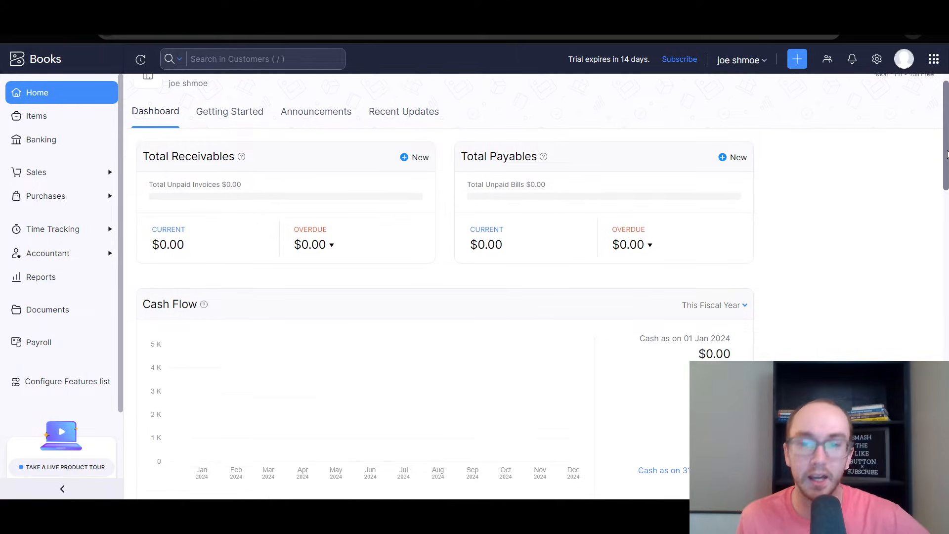
drag(943, 165, 945, 192)
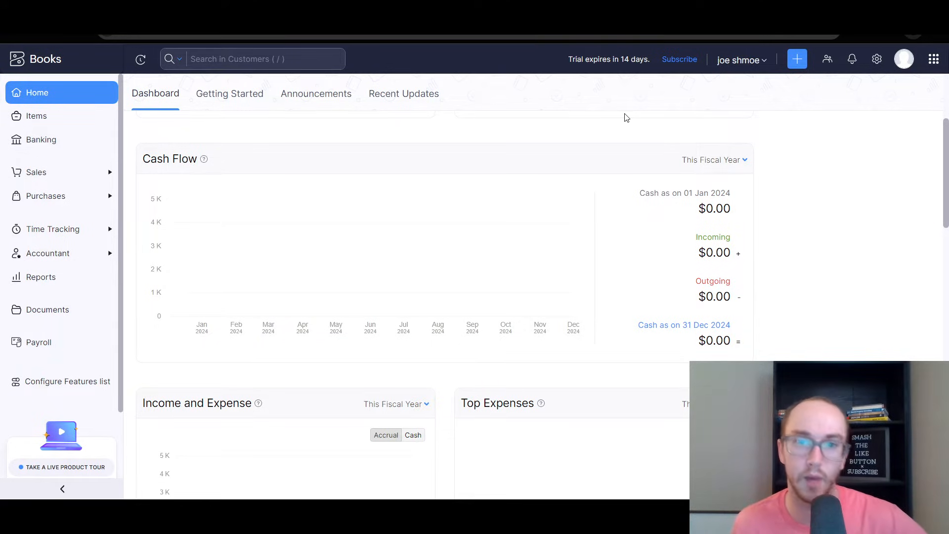
mouse_move(204, 161)
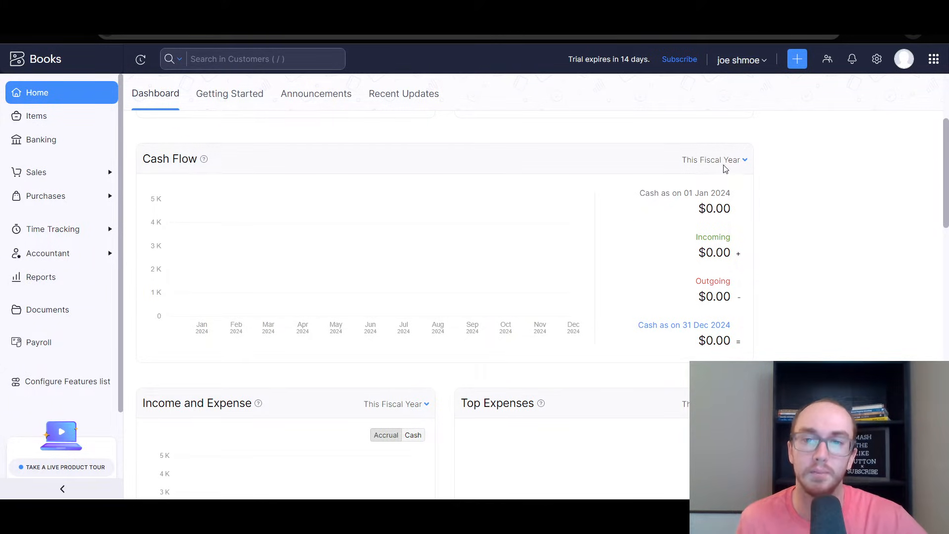
click(744, 160)
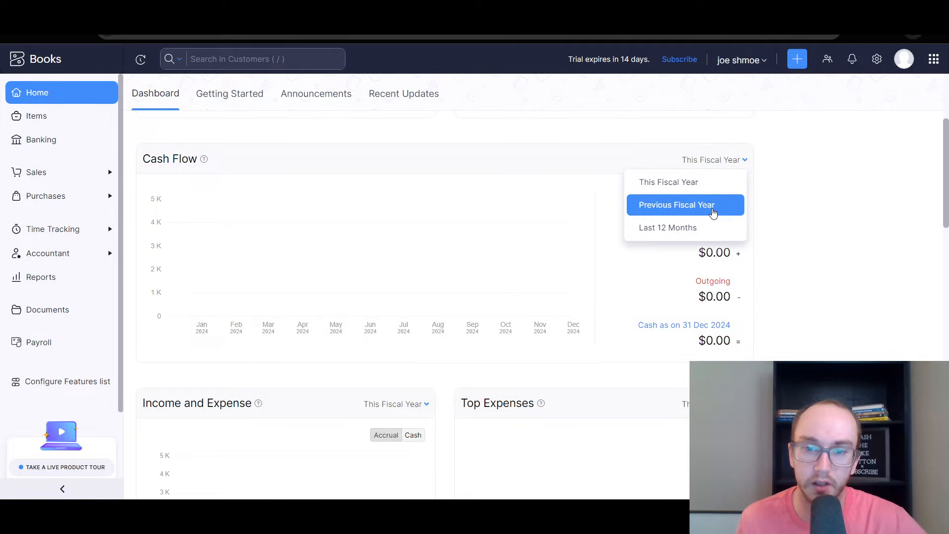
click(801, 178)
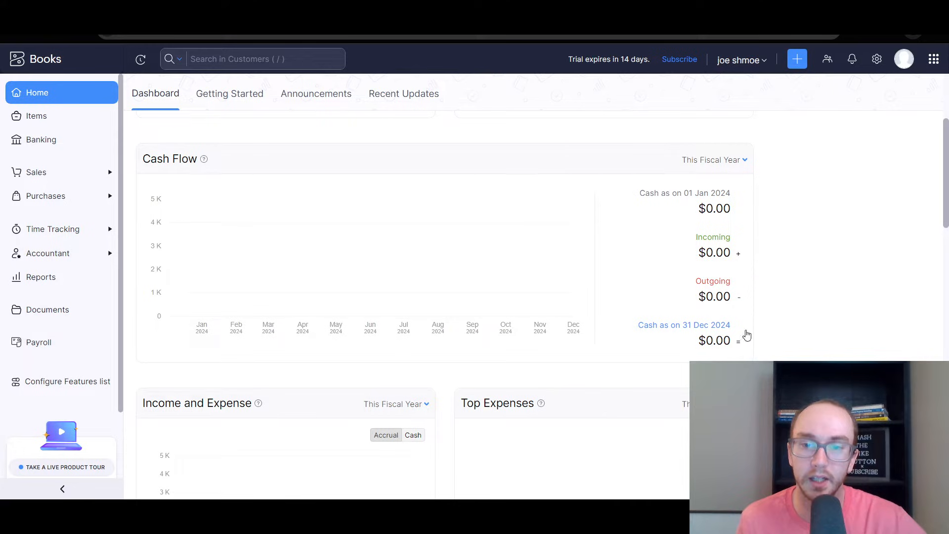
drag(945, 181, 925, 250)
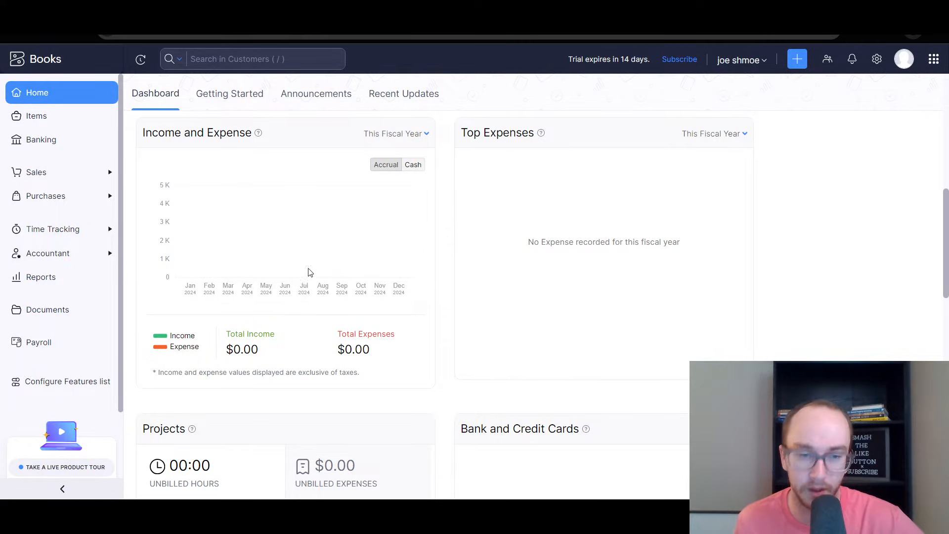
- Compare the Income and Expense chart on accrual and cash basis, ending on Cash
click(405, 168)
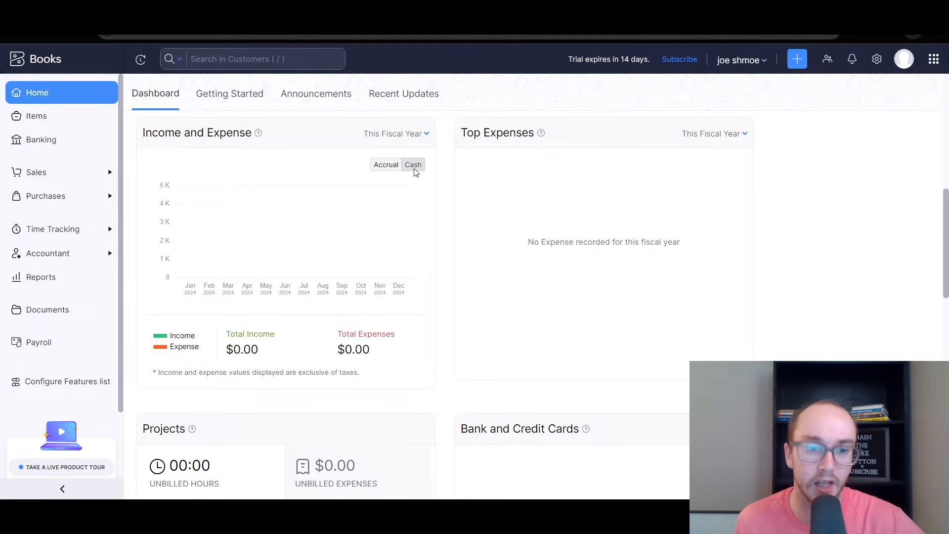
click(384, 170)
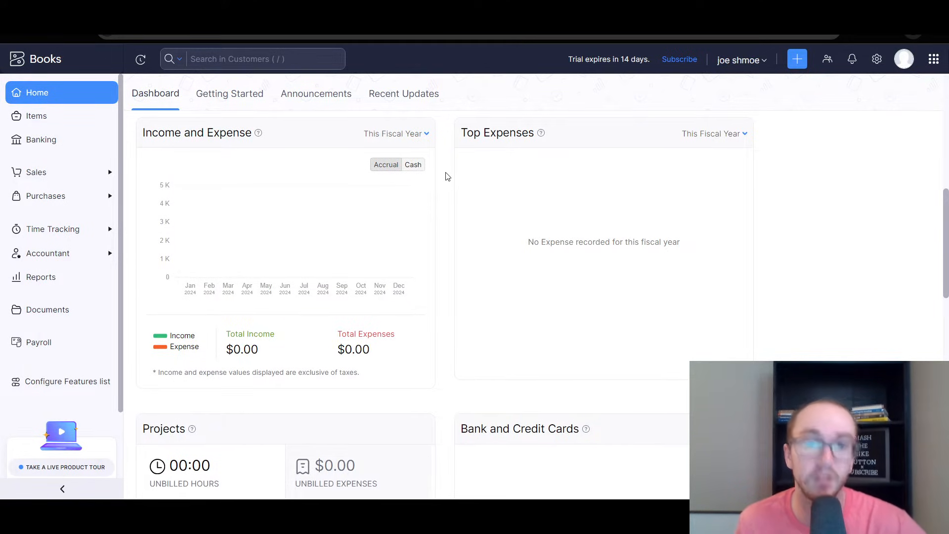
click(420, 167)
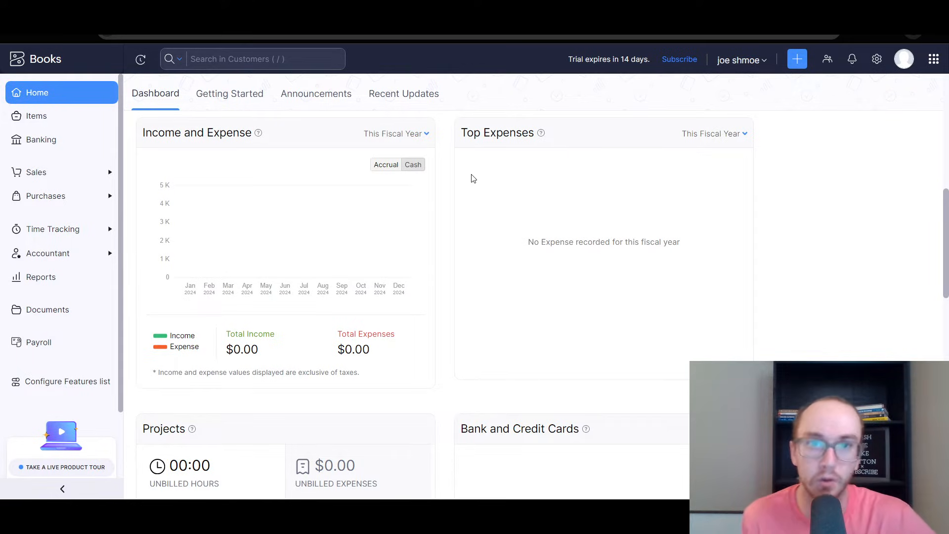
click(372, 164)
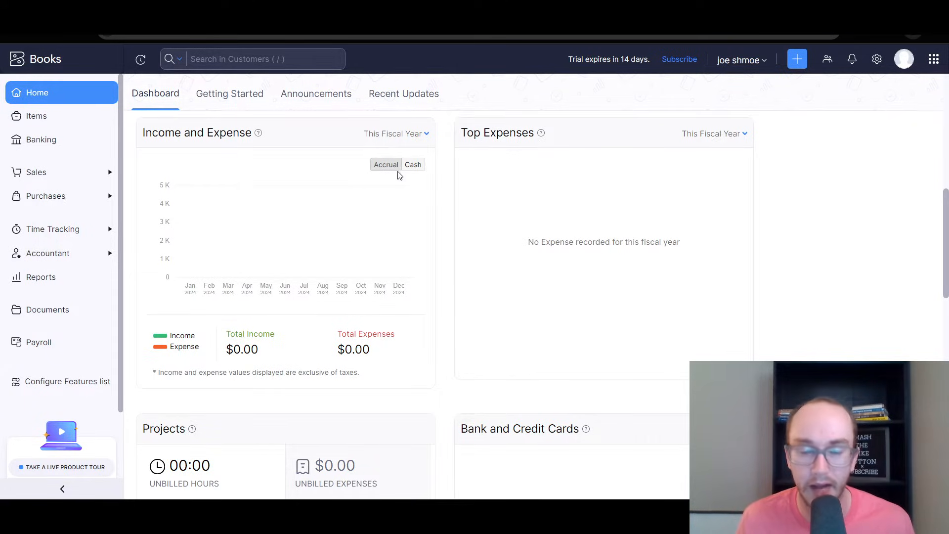
click(423, 166)
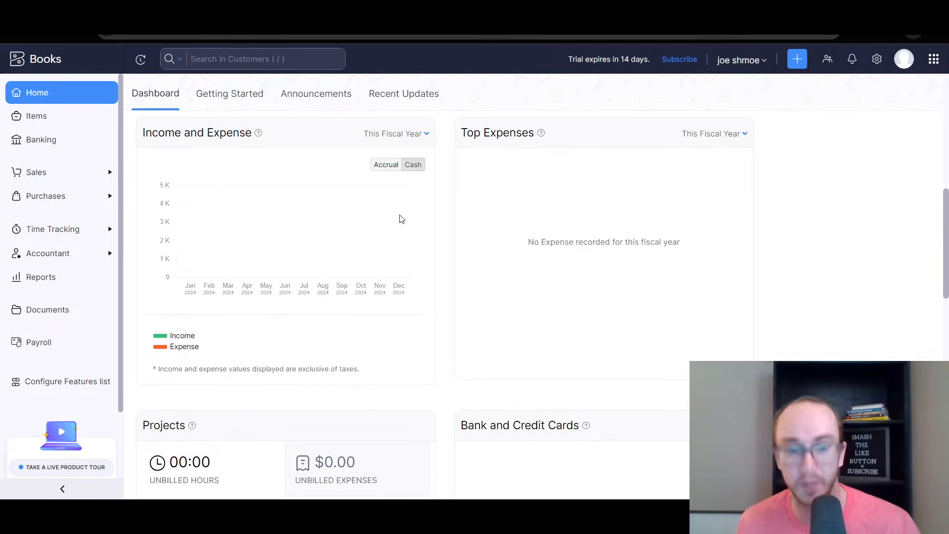
click(413, 165)
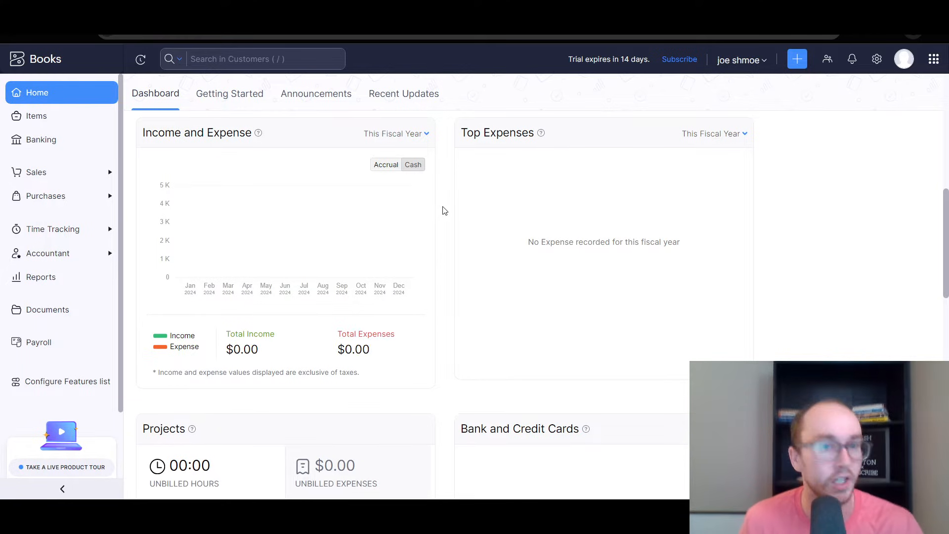
- Look over the Zoho Payroll introduction on the Payroll page and return to the Home dashboard
scroll(442, 208, up, 2)
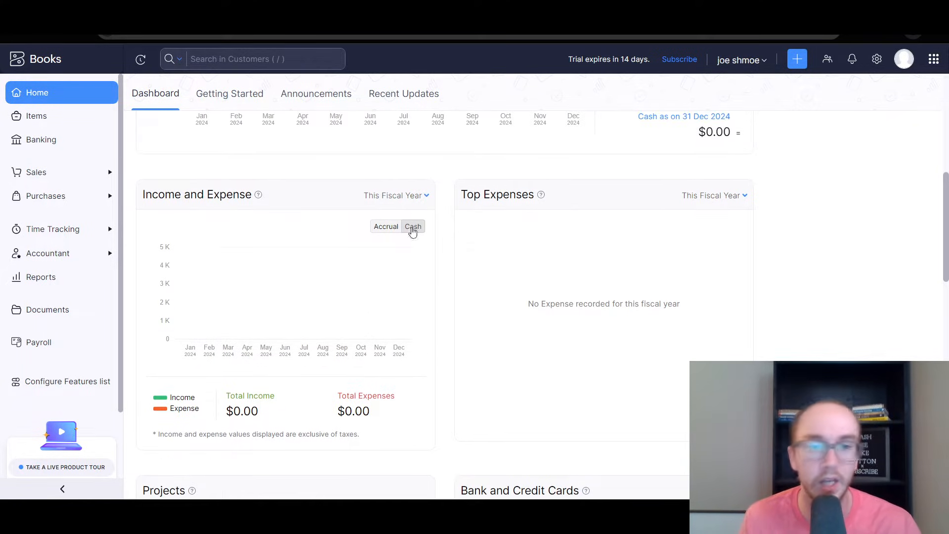
drag(947, 231, 941, 120)
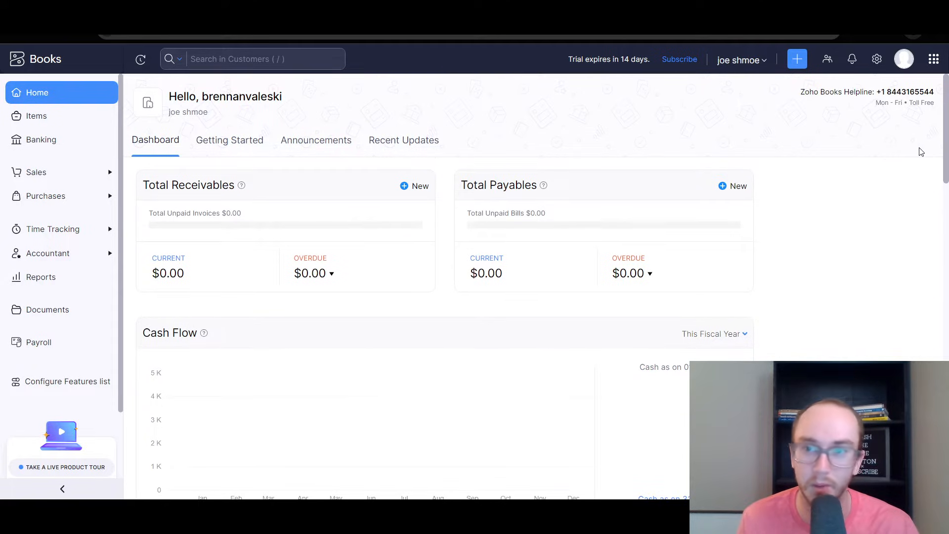
scroll(947, 153, down, 1)
scroll(596, 138, up, 1)
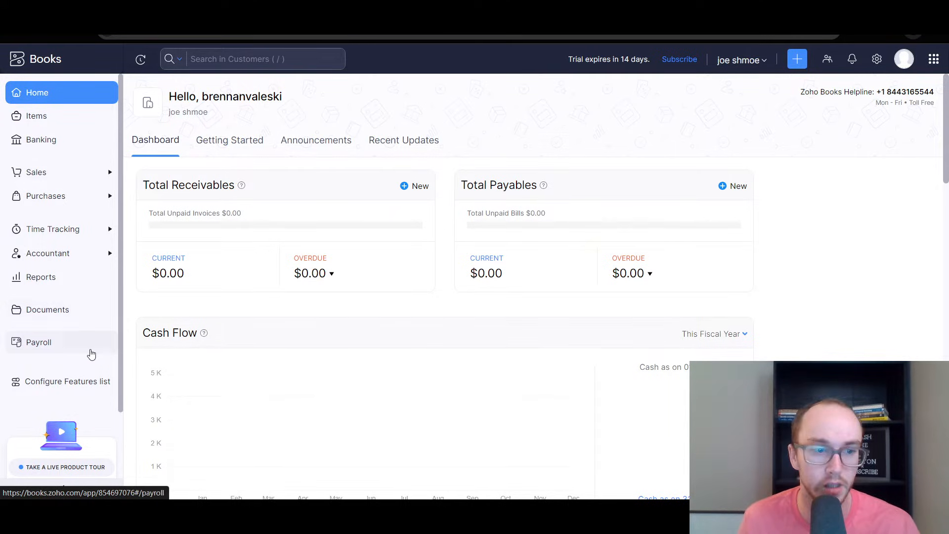
click(61, 347)
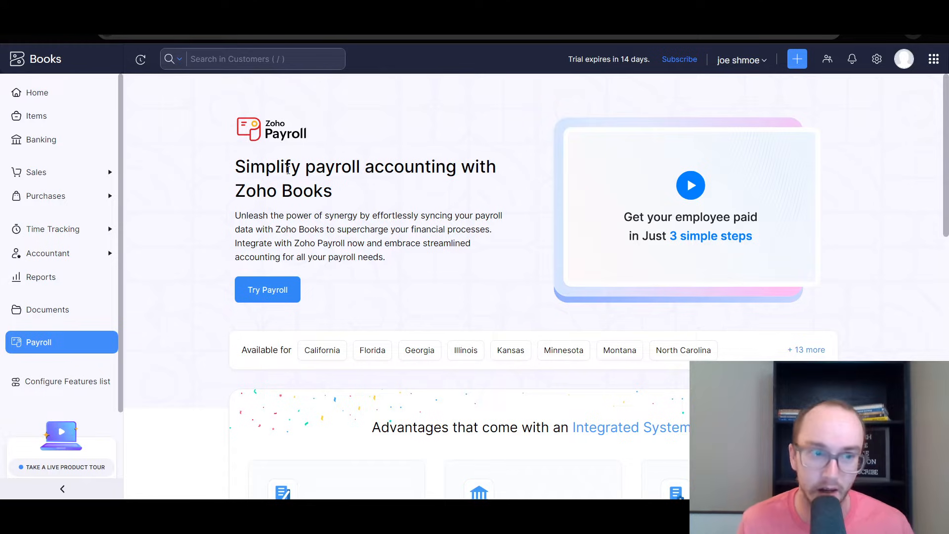
scroll(179, 191, down, 2)
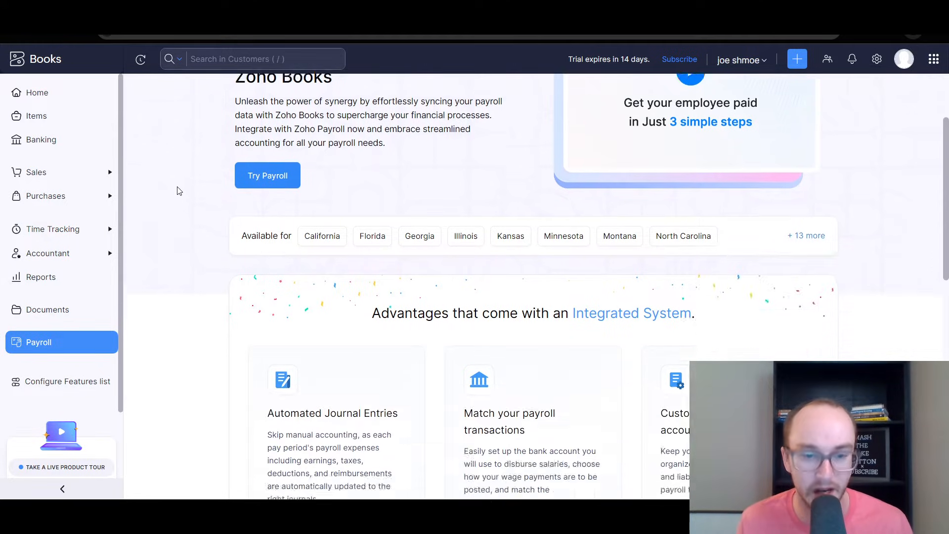
scroll(179, 190, up, 2)
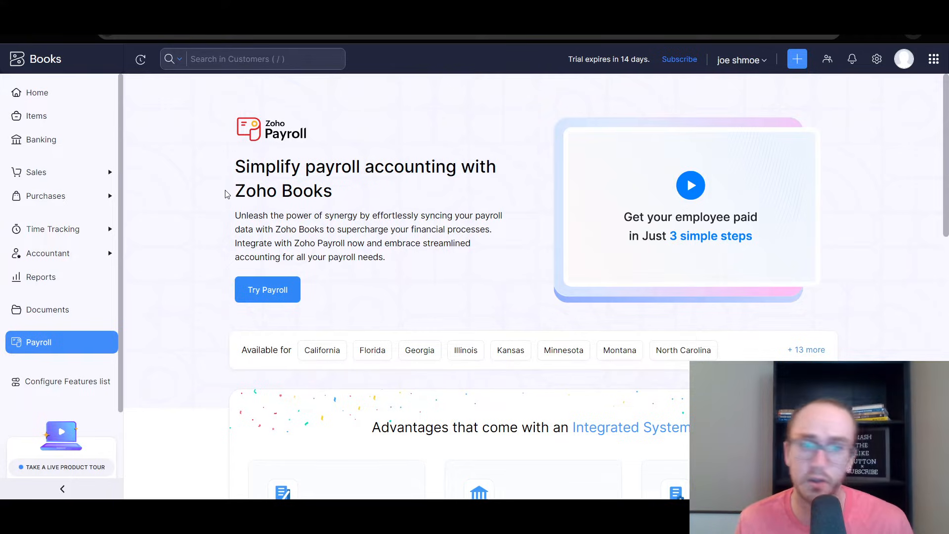
click(90, 99)
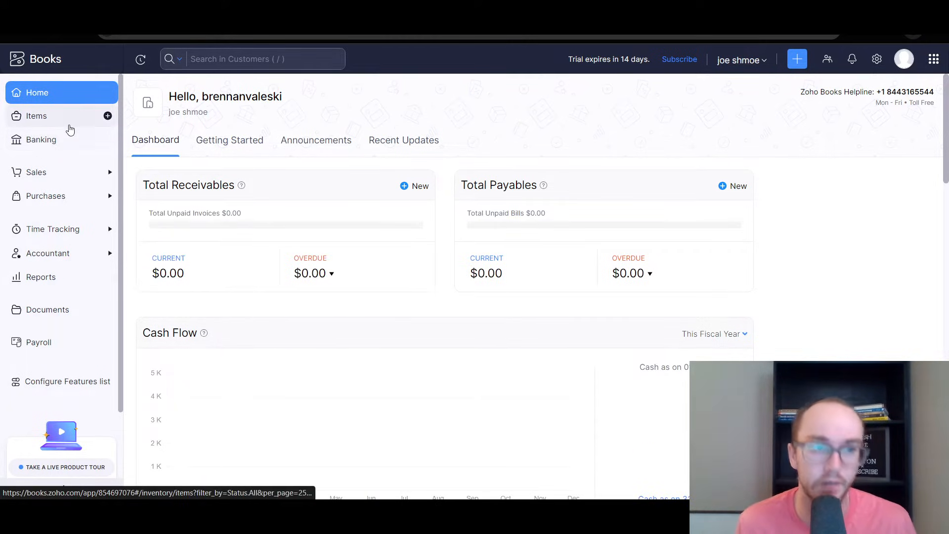
right_click(67, 126)
click(205, 95)
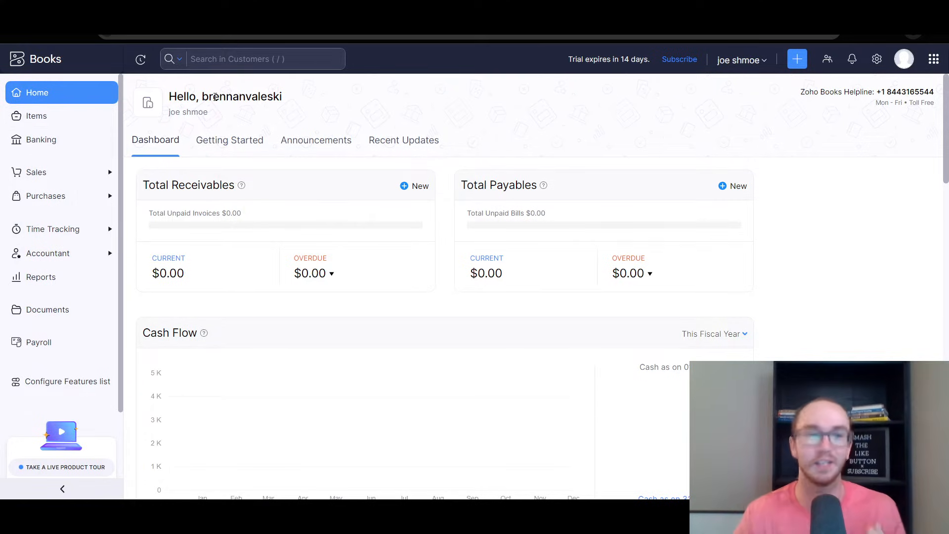
- Open the Banking page and read its introduction to connecting bank and credit card accounts
click(83, 145)
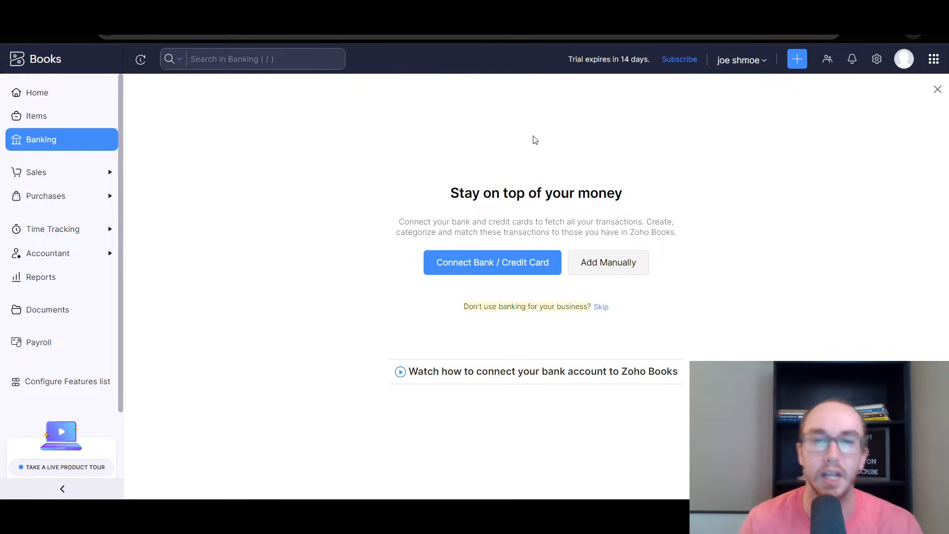
drag(534, 219, 717, 241)
click(716, 241)
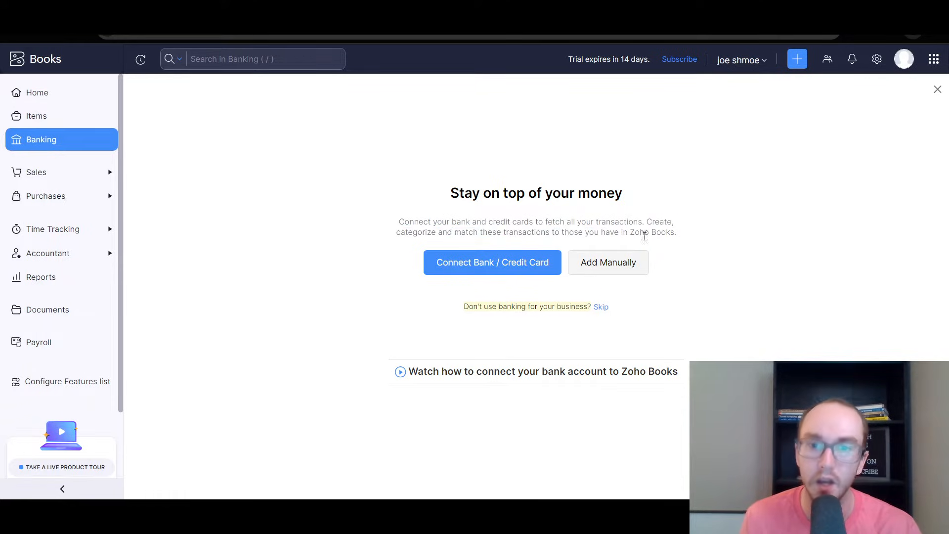
drag(621, 233, 723, 244)
click(720, 242)
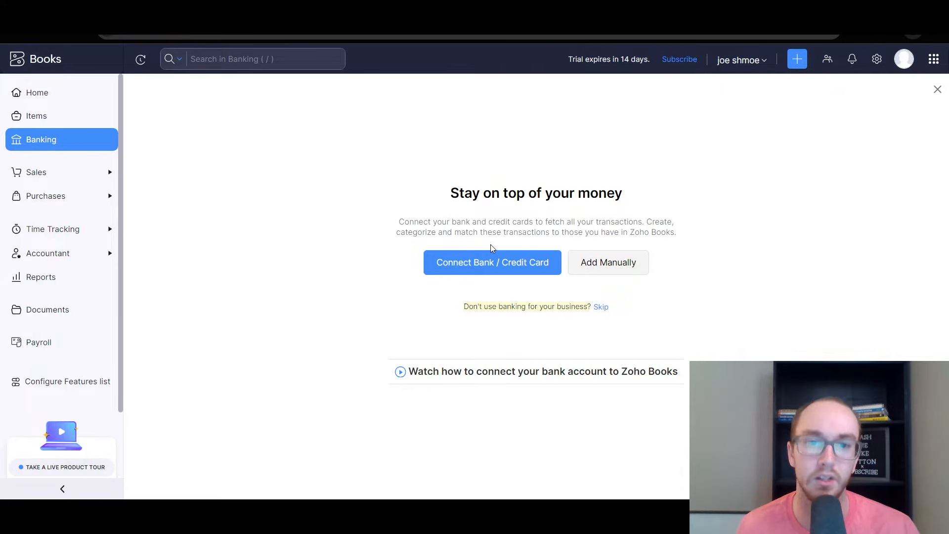
drag(452, 222, 630, 217)
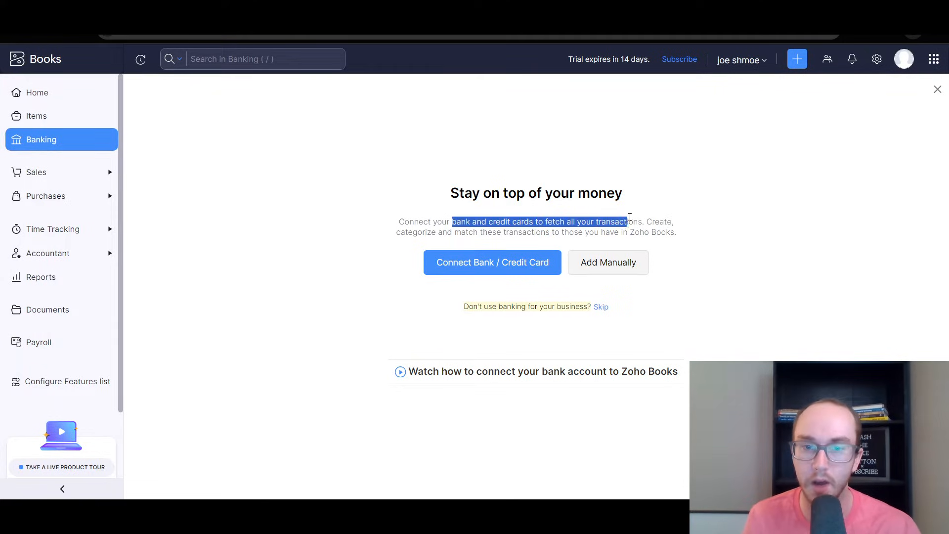
click(644, 220)
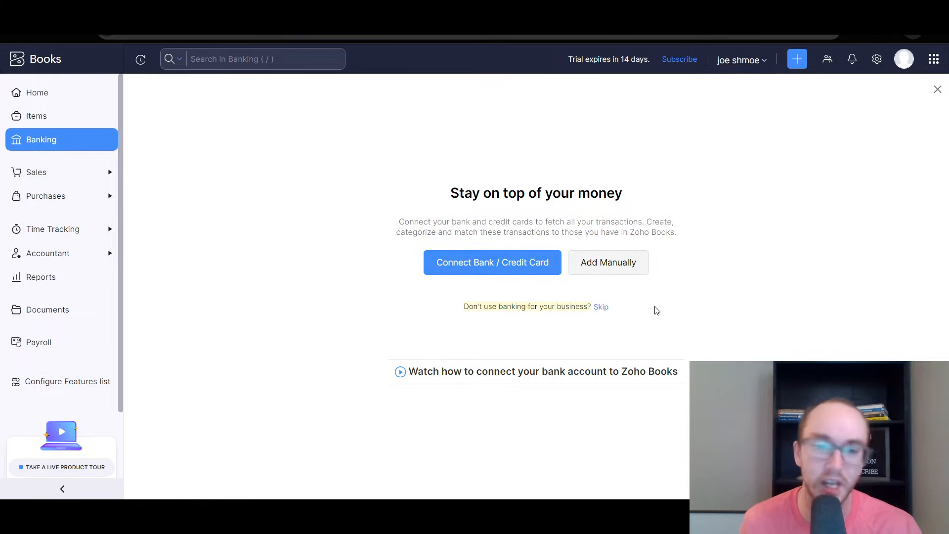
- Start adding an account manually with the type Bank and name it business checking
click(638, 271)
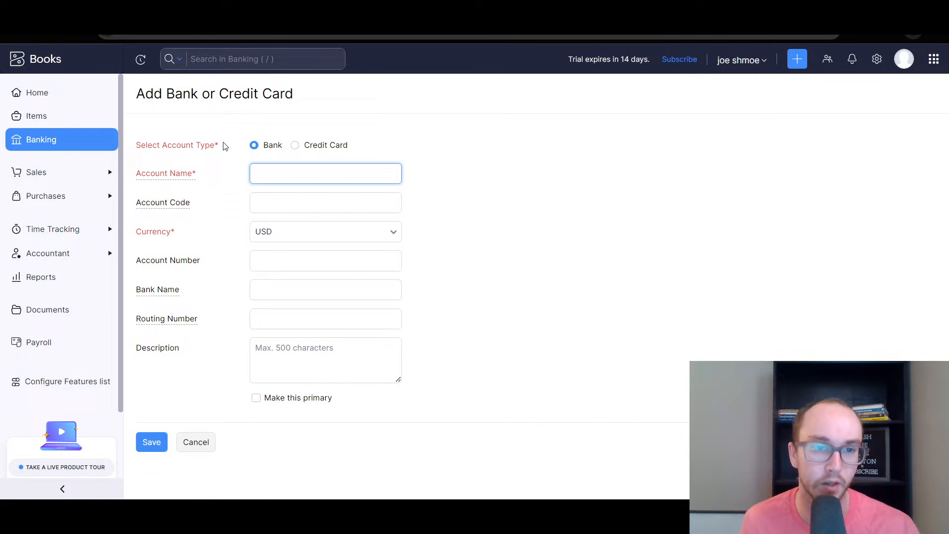
click(222, 117)
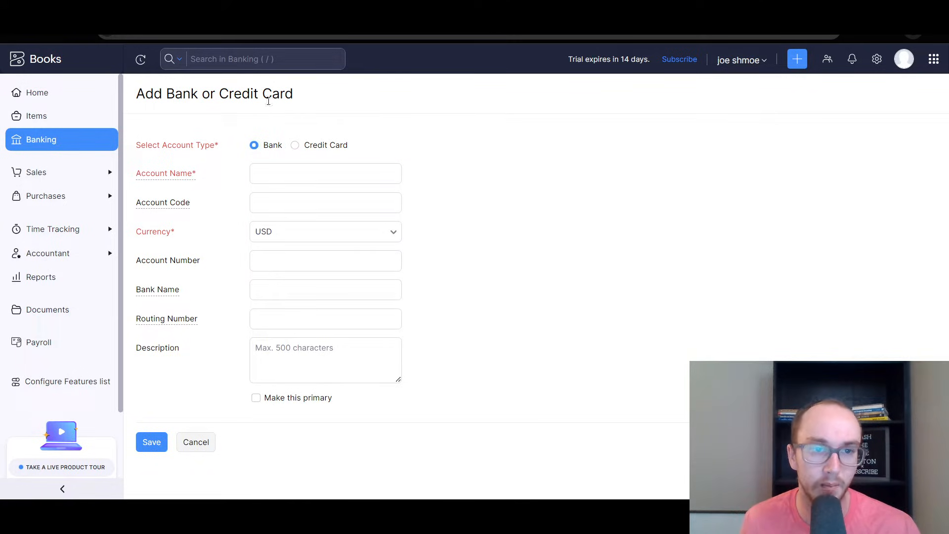
mouse_move(178, 175)
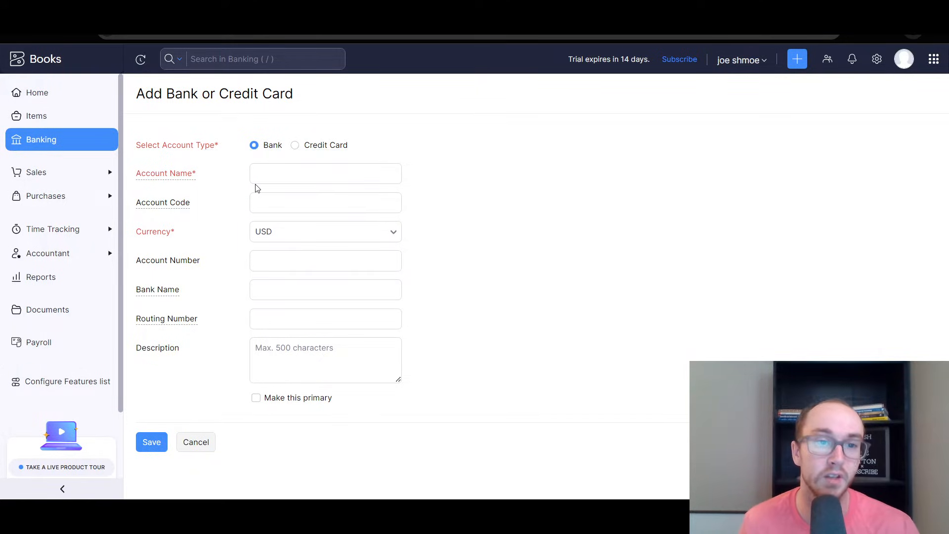
click(257, 179)
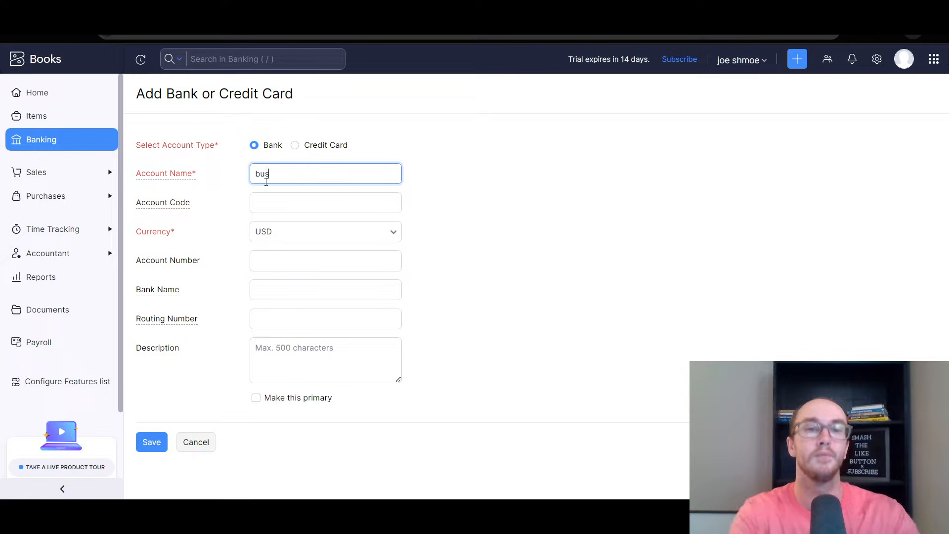
text(business)
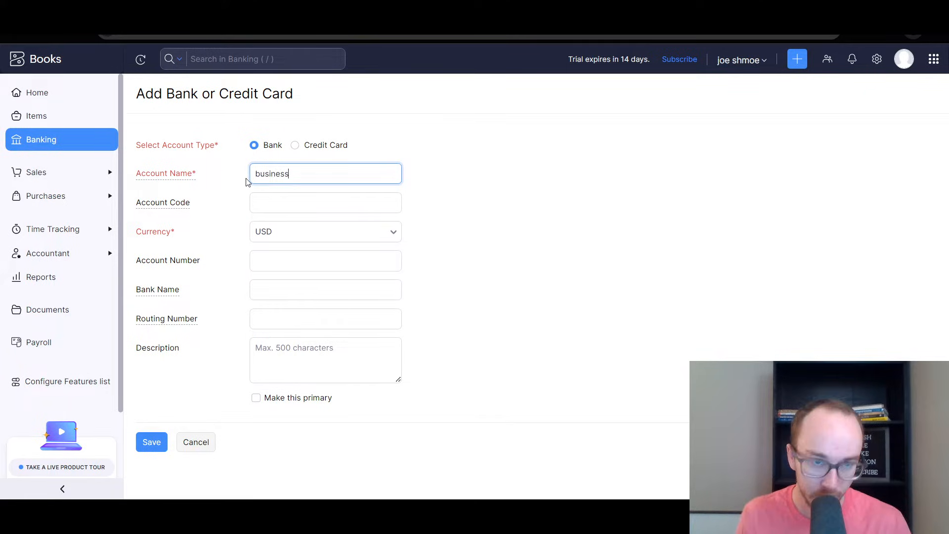
click(246, 182)
click(252, 180)
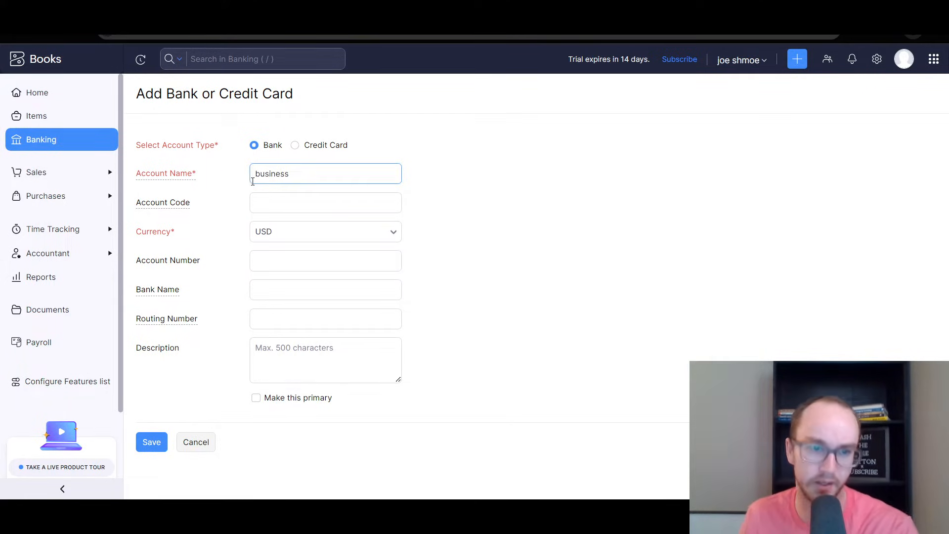
click(296, 176)
text(check)
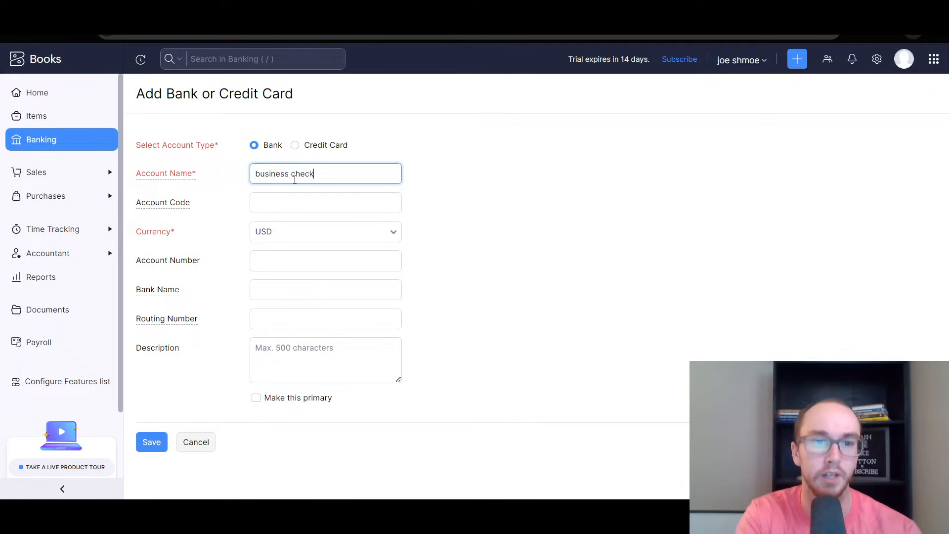
text(ing)
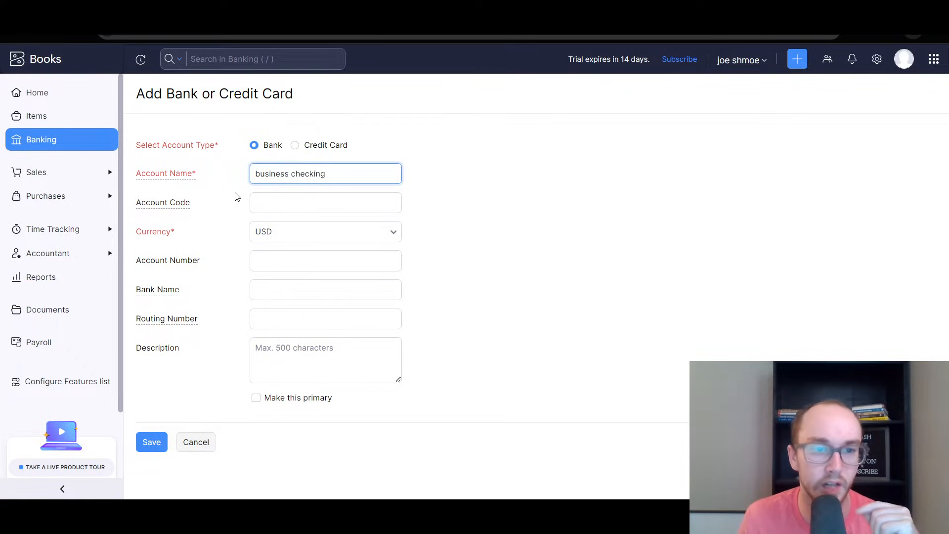
- Mark the new bank account as primary and save it
click(237, 197)
click(262, 233)
click(237, 233)
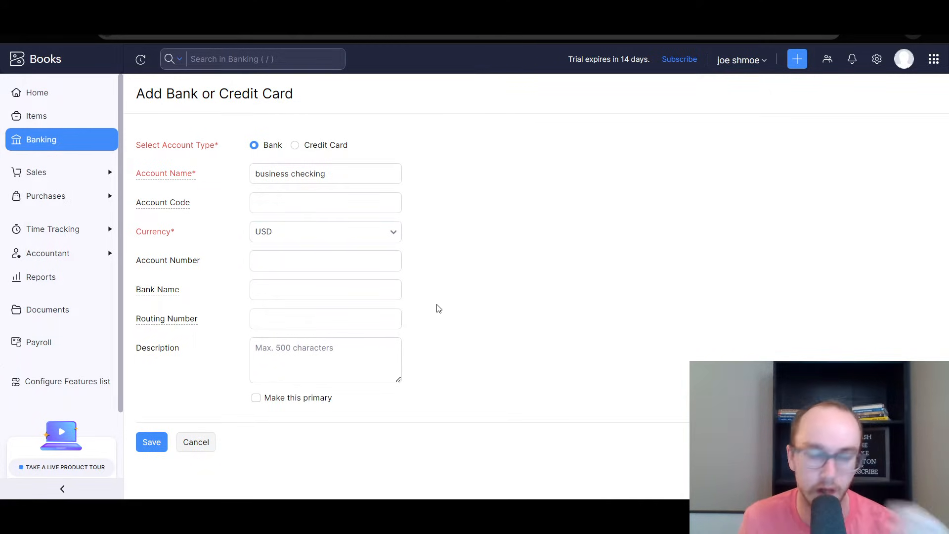
click(291, 400)
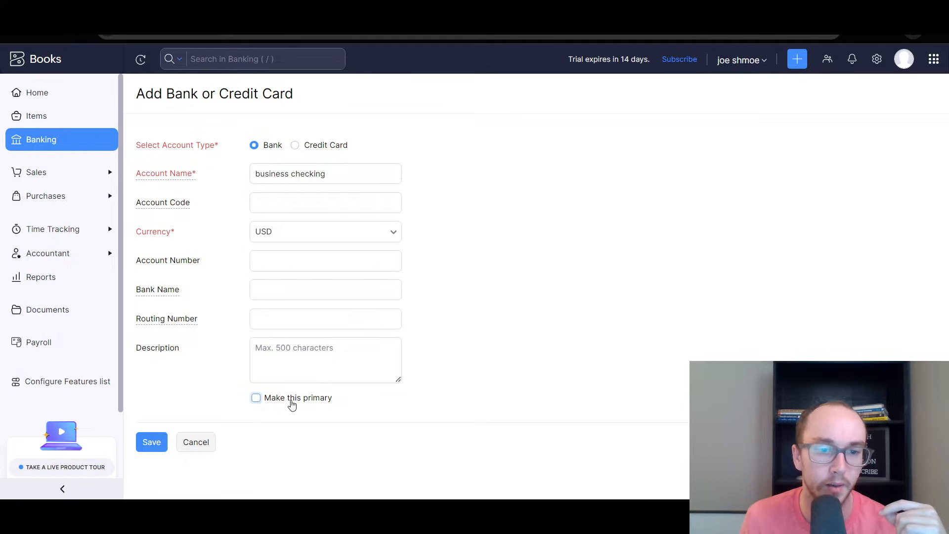
mouse_move(177, 317)
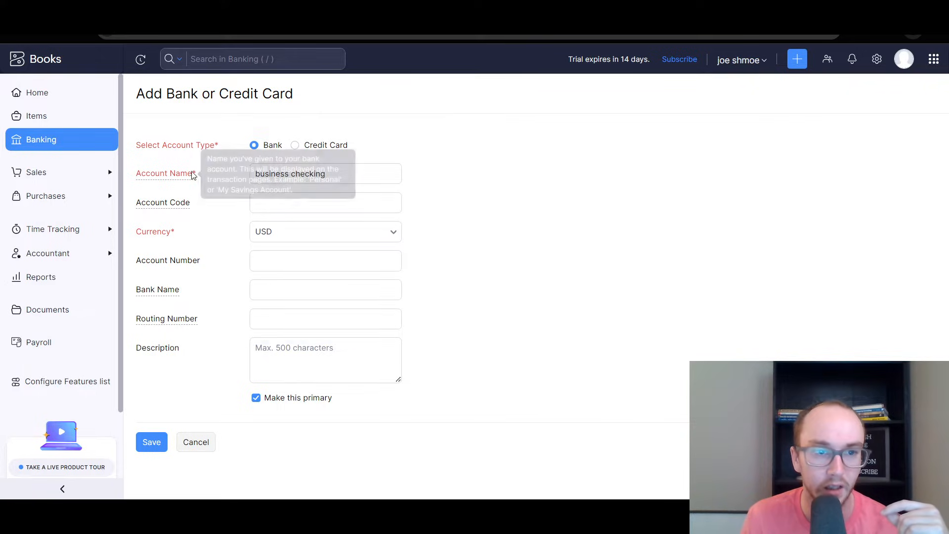
click(152, 442)
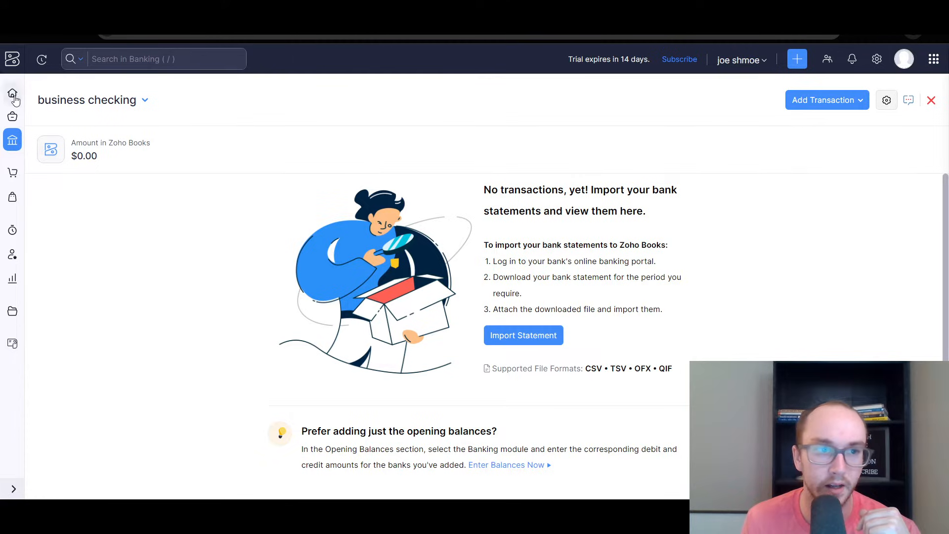
- Look over the business checking account page, including the list of other accounts and the opening balance instructions
click(144, 101)
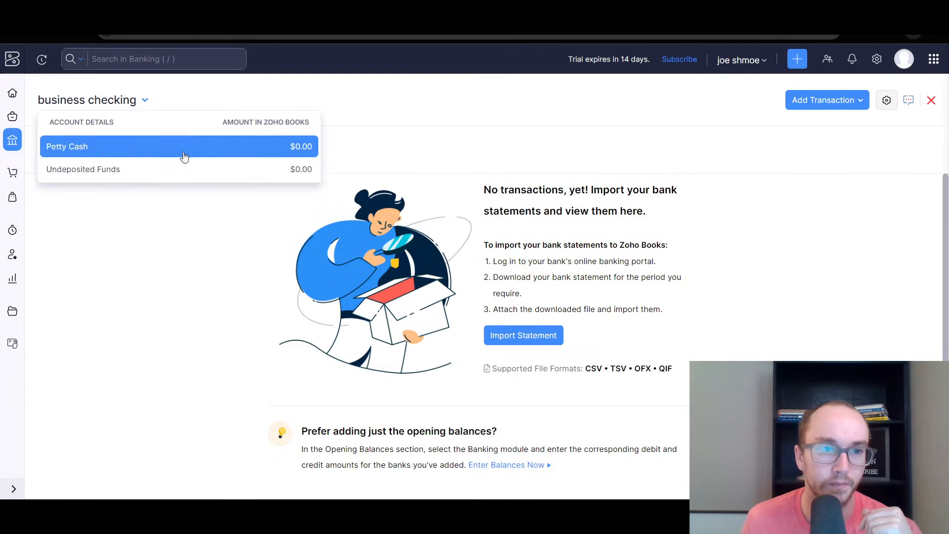
click(280, 100)
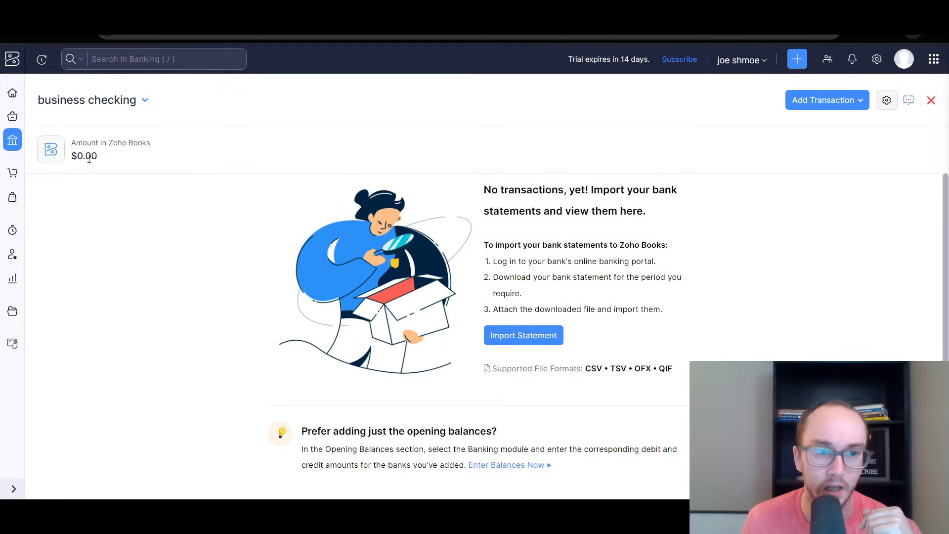
scroll(519, 396, down, 1)
scroll(500, 453, up, 1)
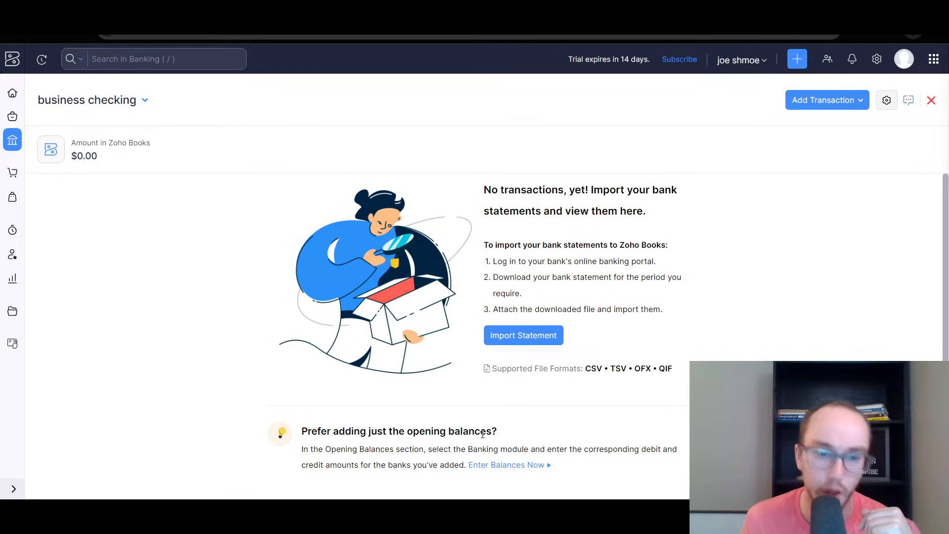
drag(374, 450, 551, 450)
click(551, 450)
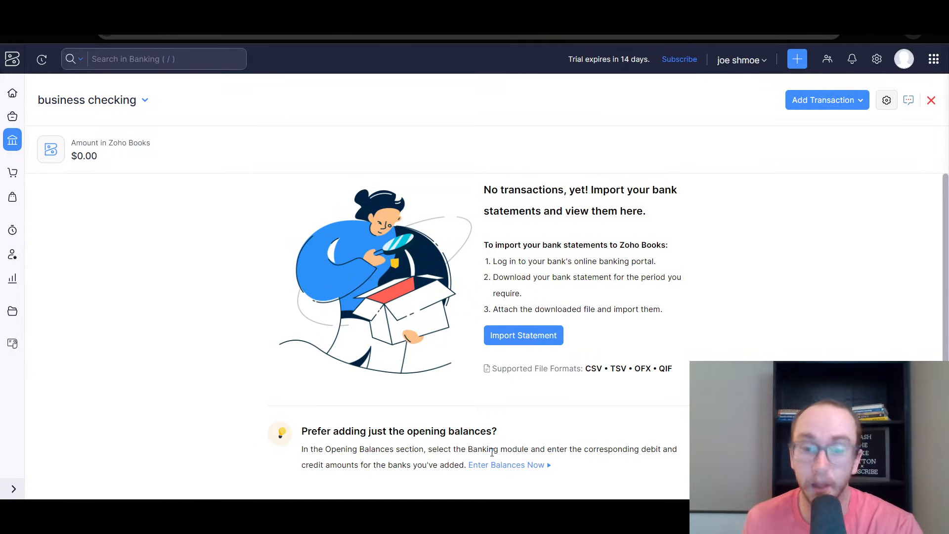
- Review the money-out and money-in transaction types for business checking and start a Sales Without Invoices transaction
click(860, 101)
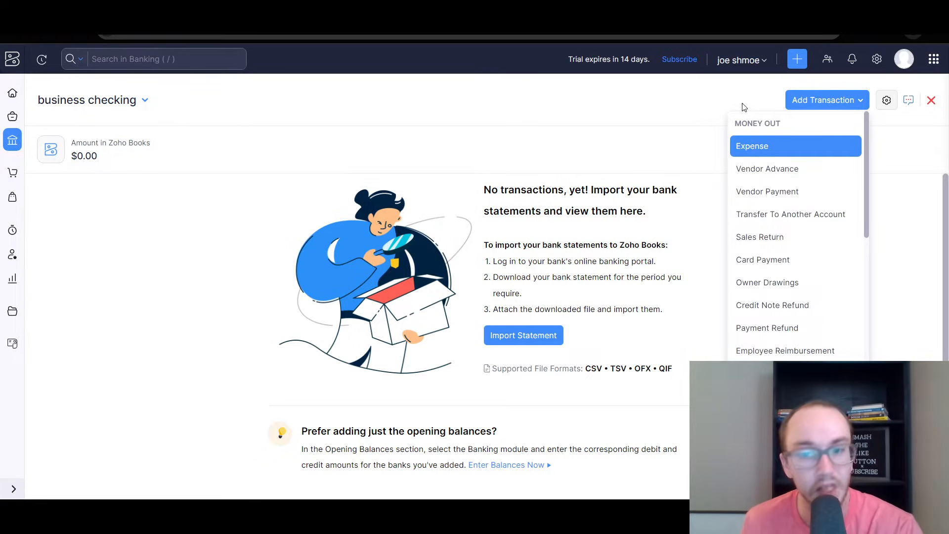
click(718, 114)
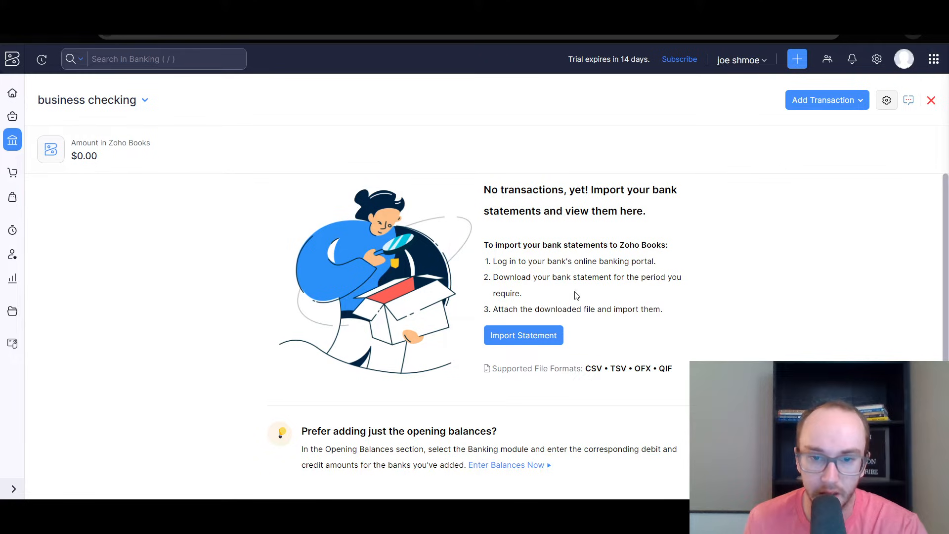
click(825, 101)
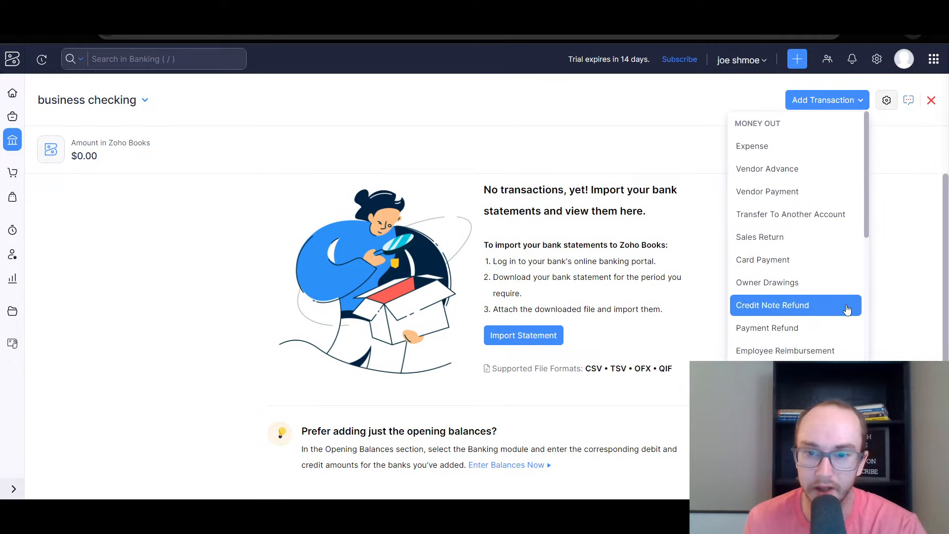
scroll(839, 316, down, 3)
scroll(839, 316, down, 3)
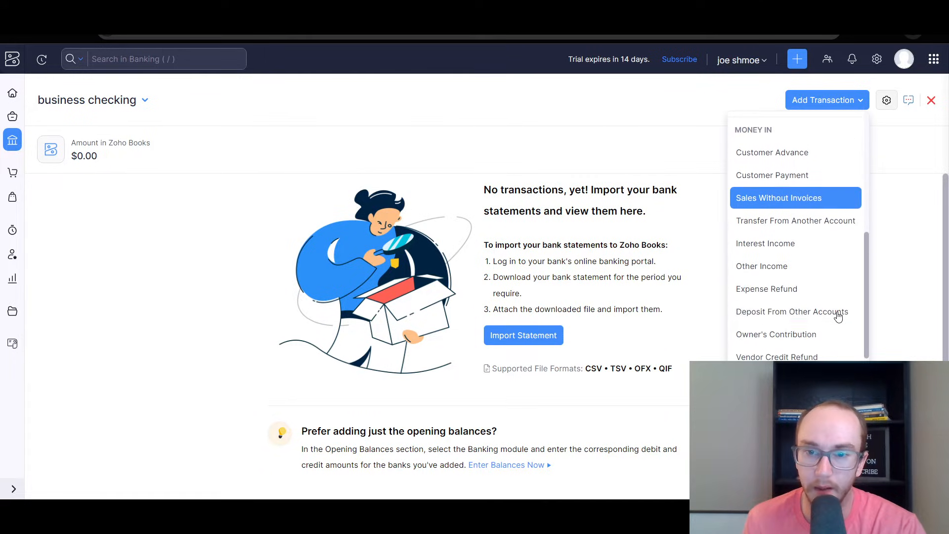
scroll(823, 332, down, 1)
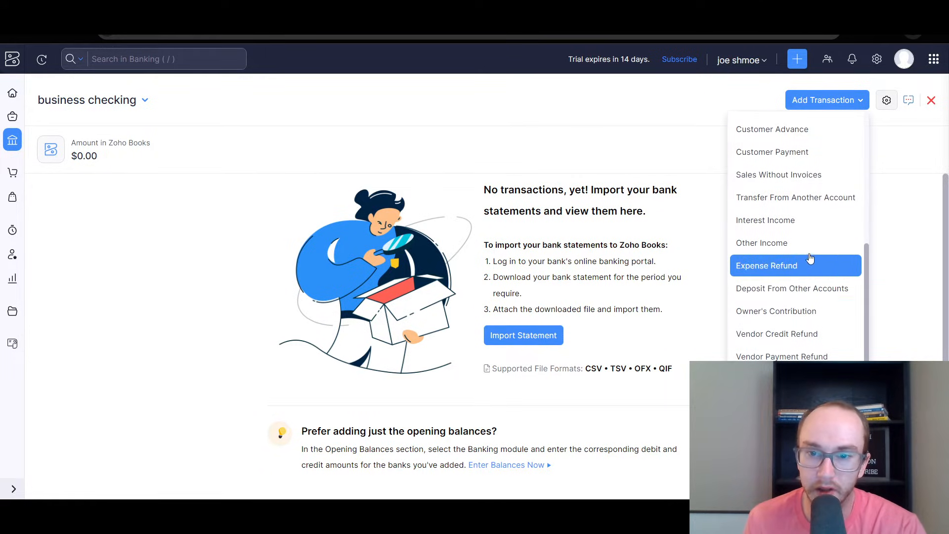
scroll(811, 299, up, 2)
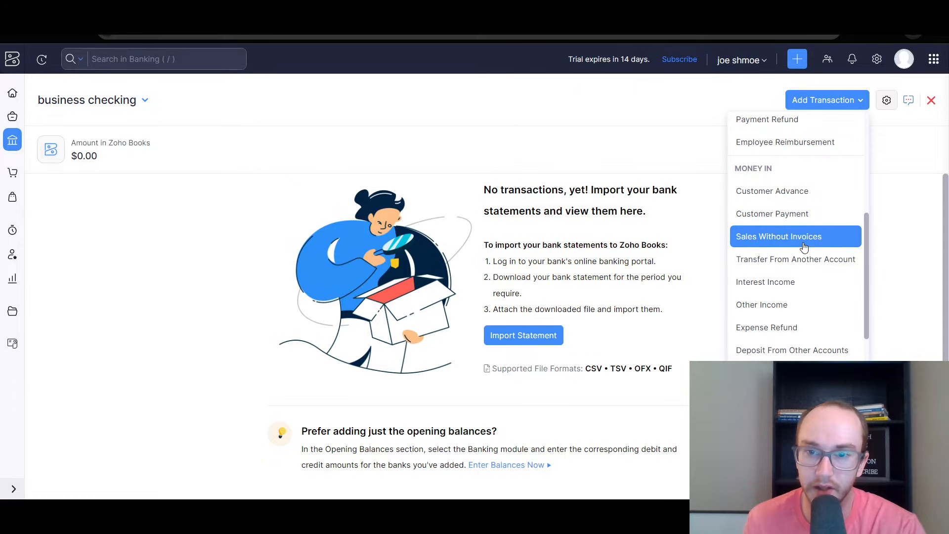
click(804, 243)
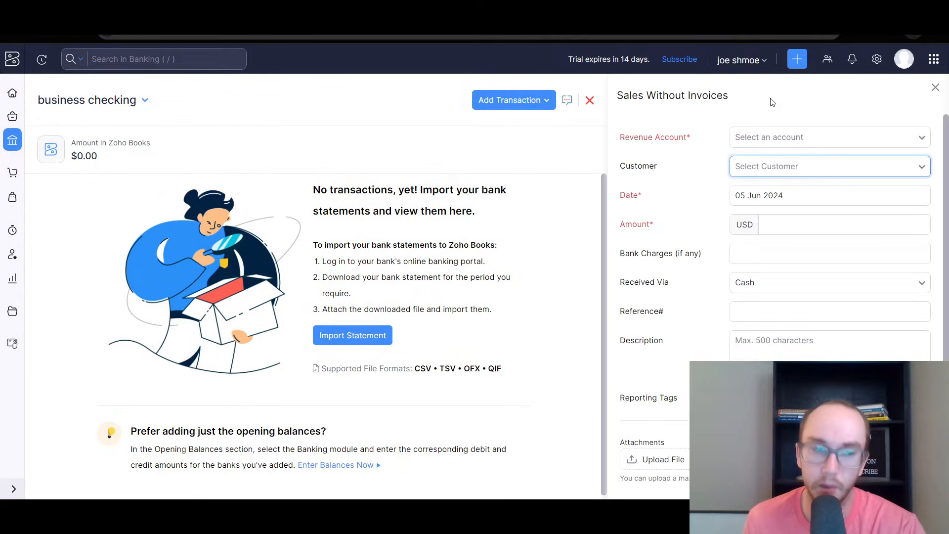
- Review the available income accounts and set the transaction's revenue account to Sales
click(773, 138)
scroll(793, 243, down, 1)
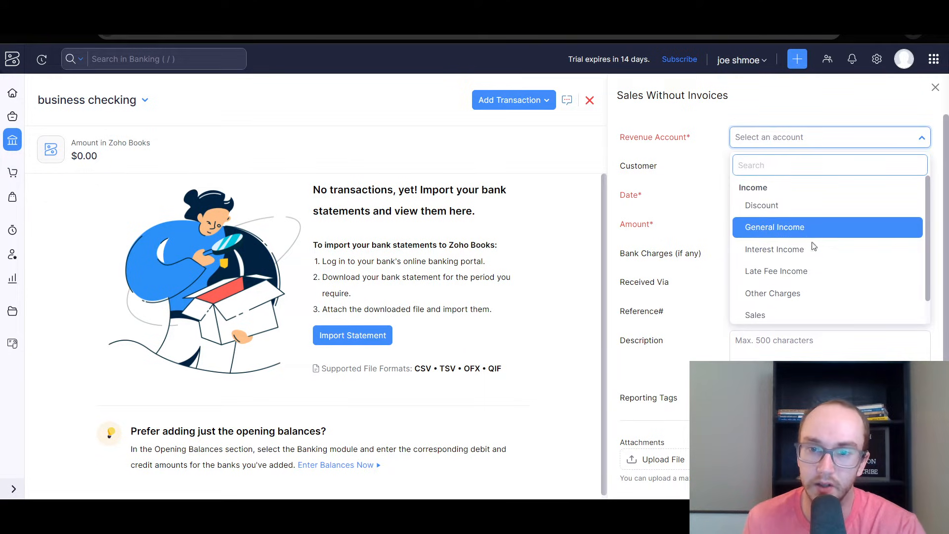
scroll(806, 301, up, 1)
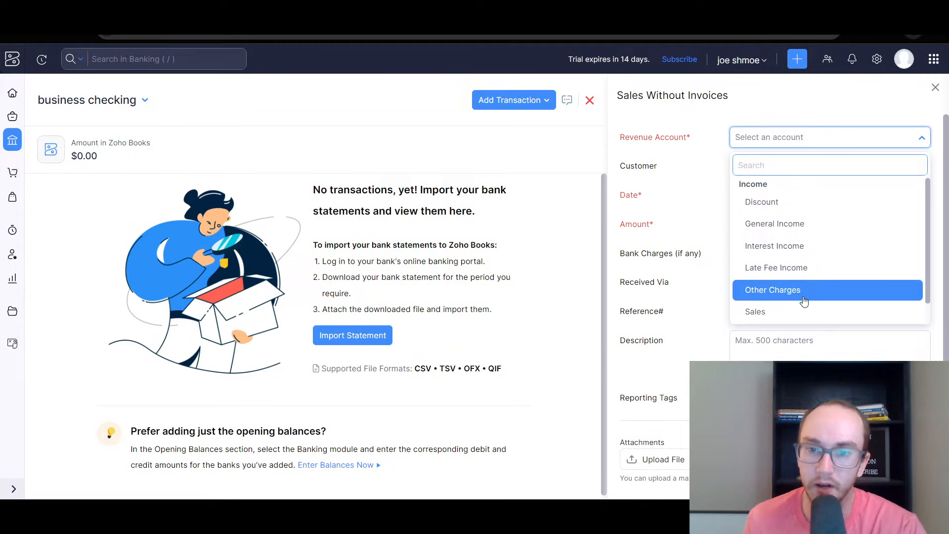
scroll(806, 307, down, 1)
scroll(806, 311, up, 1)
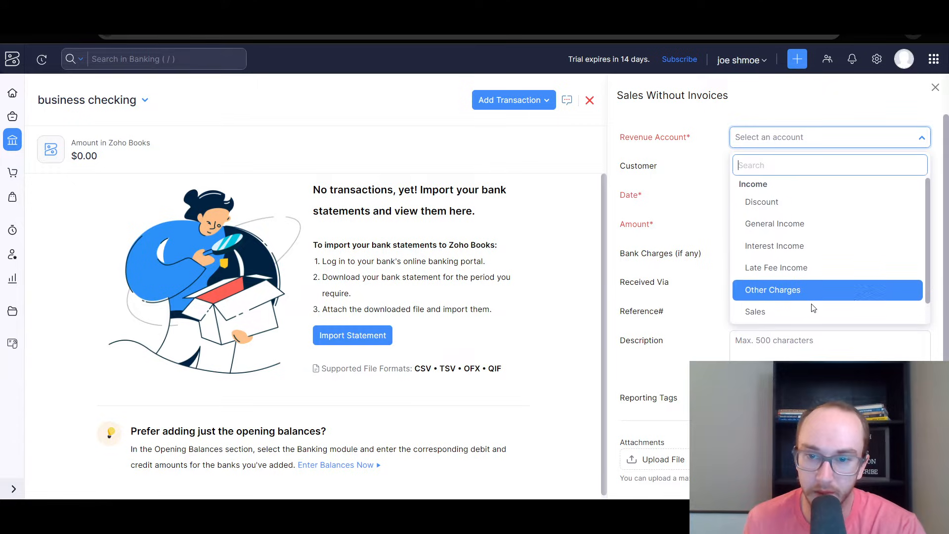
scroll(812, 302, down, 1)
scroll(791, 269, up, 1)
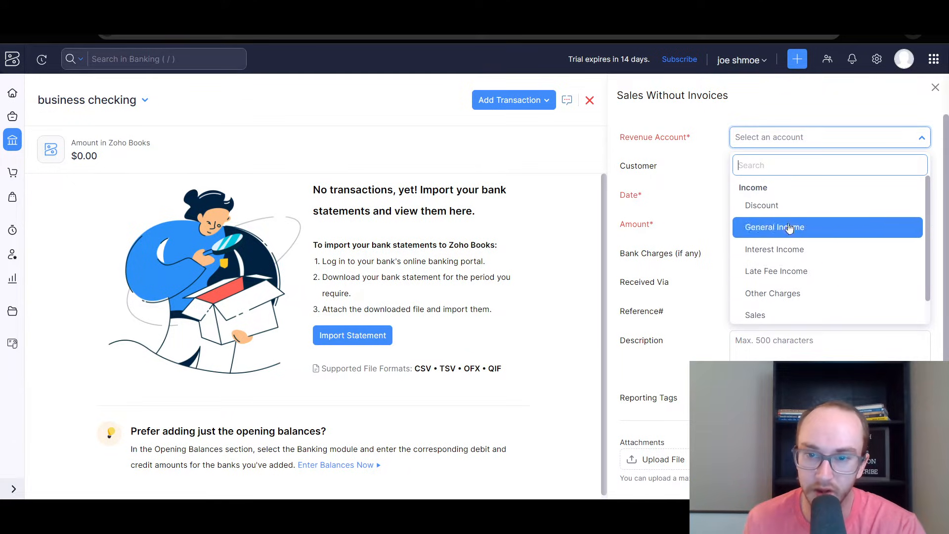
scroll(772, 297, down, 1)
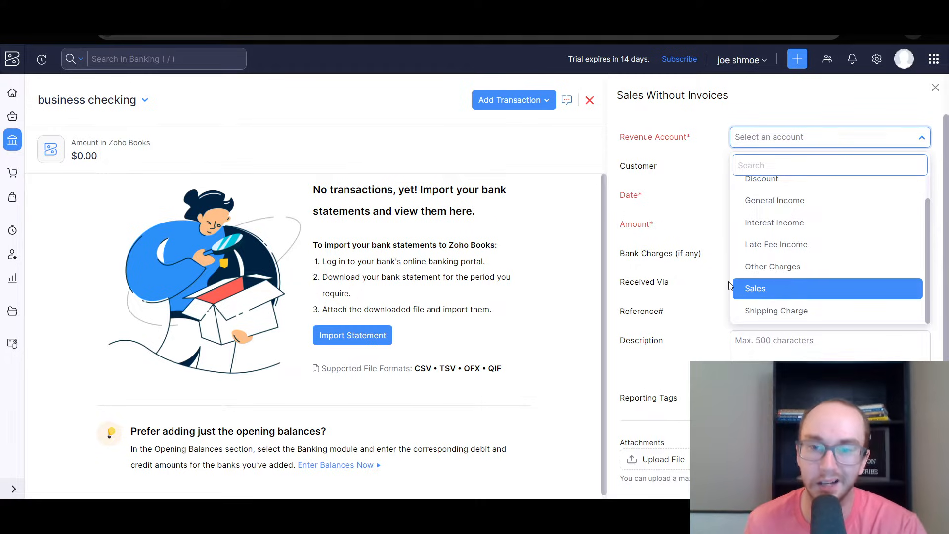
scroll(737, 288, up, 1)
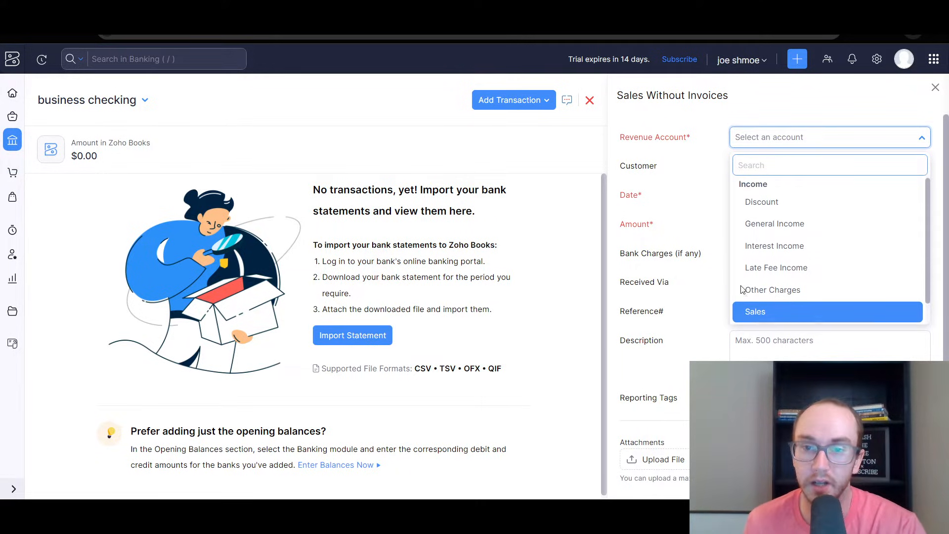
scroll(756, 250, down, 1)
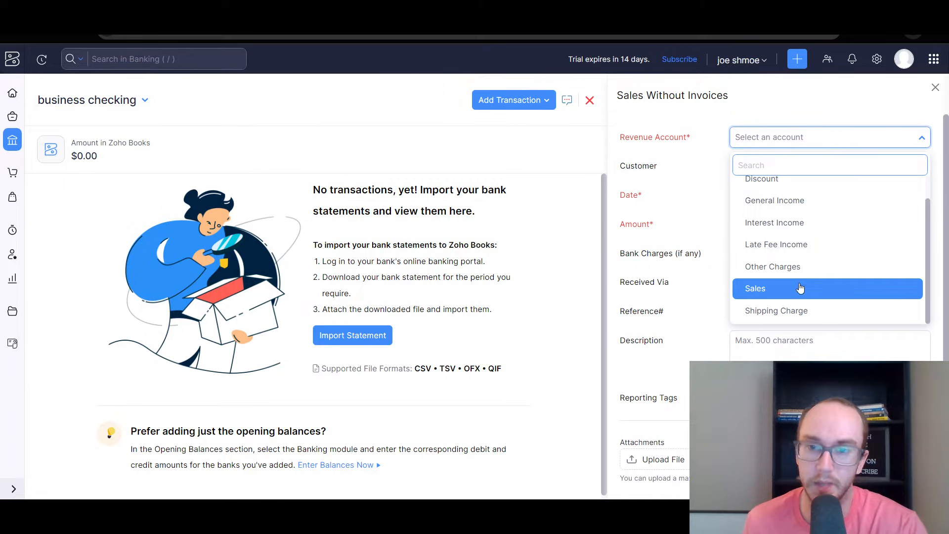
scroll(782, 297, down, 2)
scroll(782, 294, up, 2)
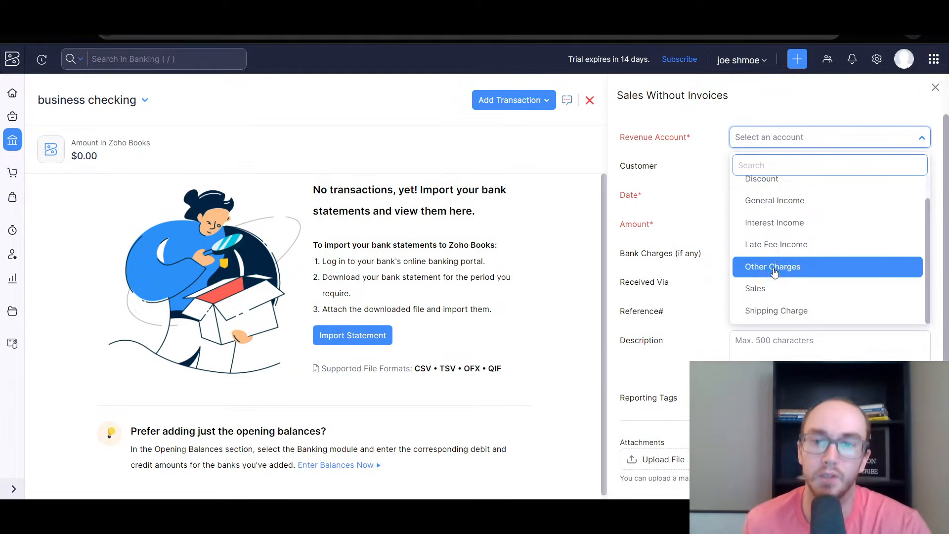
scroll(773, 271, up, 1)
scroll(775, 269, down, 1)
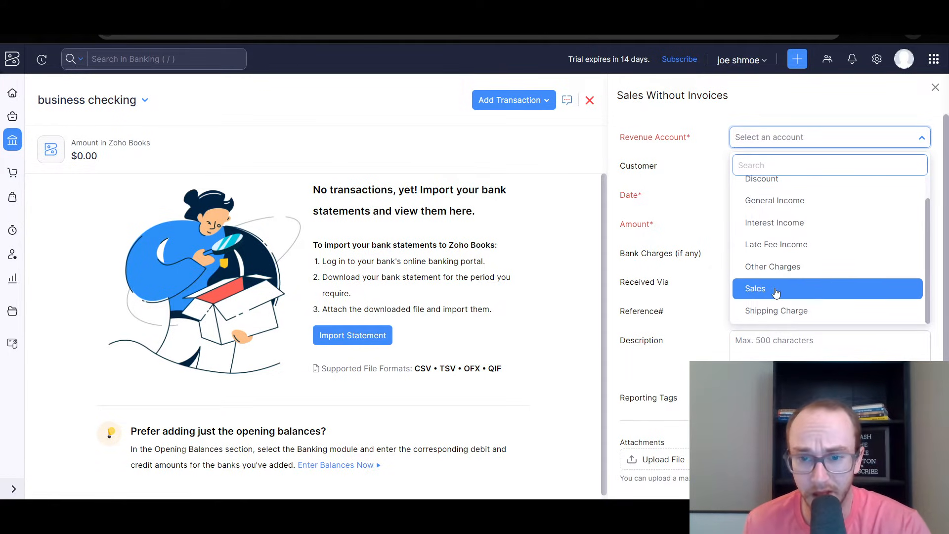
click(776, 291)
click(747, 132)
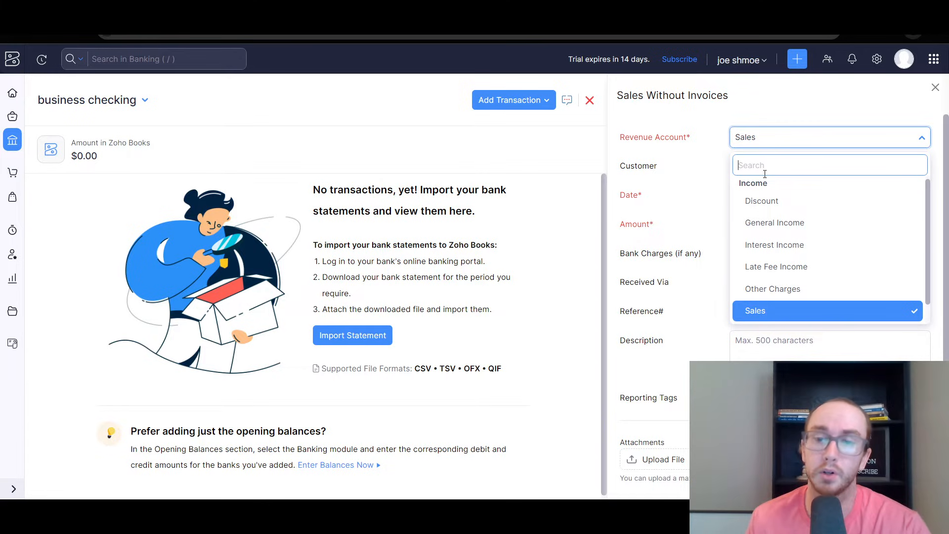
click(716, 169)
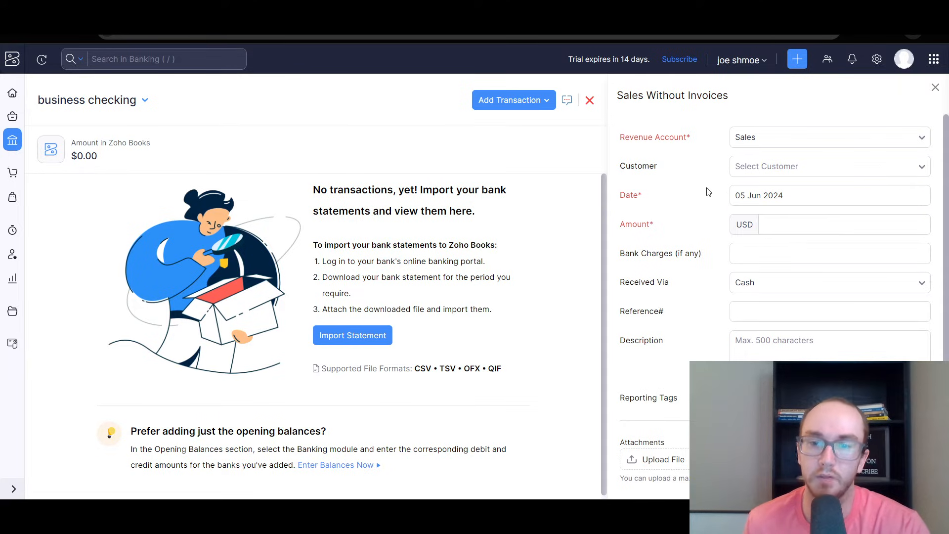
- Enter 1500 USD as the amount of the sale, keeping Sales as the revenue account
click(776, 219)
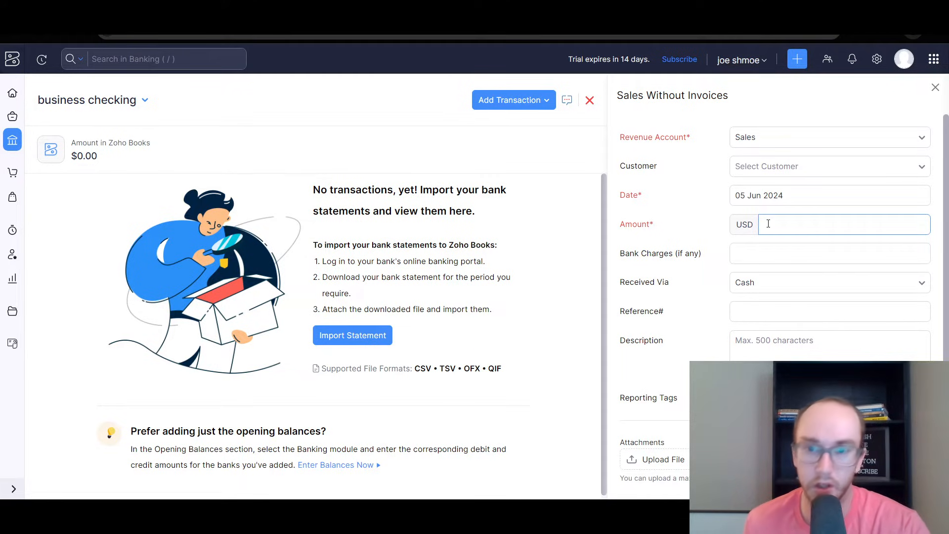
click(714, 232)
click(780, 233)
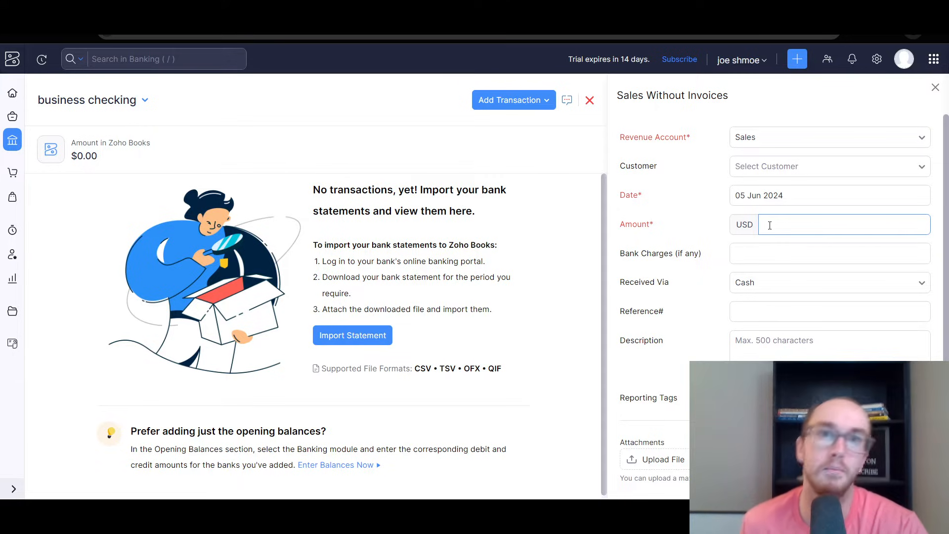
click(752, 138)
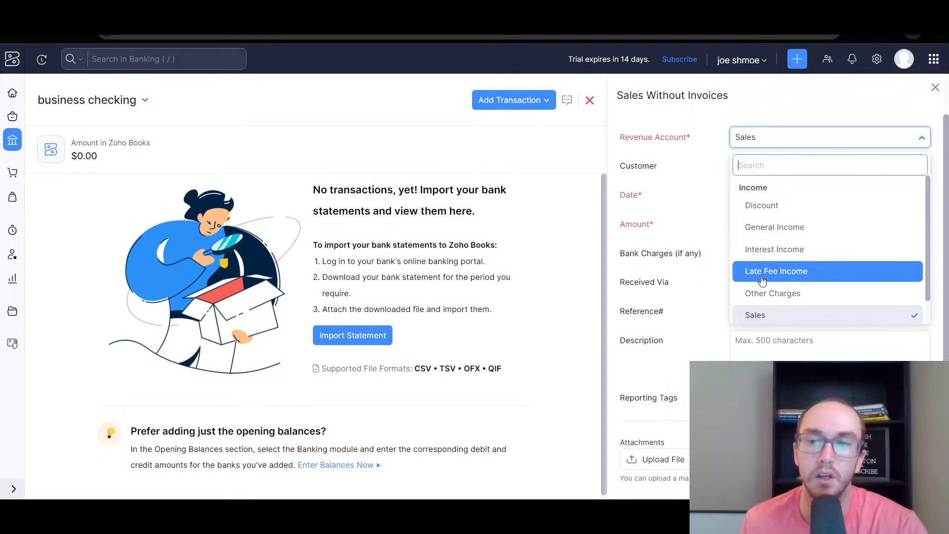
scroll(758, 264, down, 1)
scroll(771, 252, up, 2)
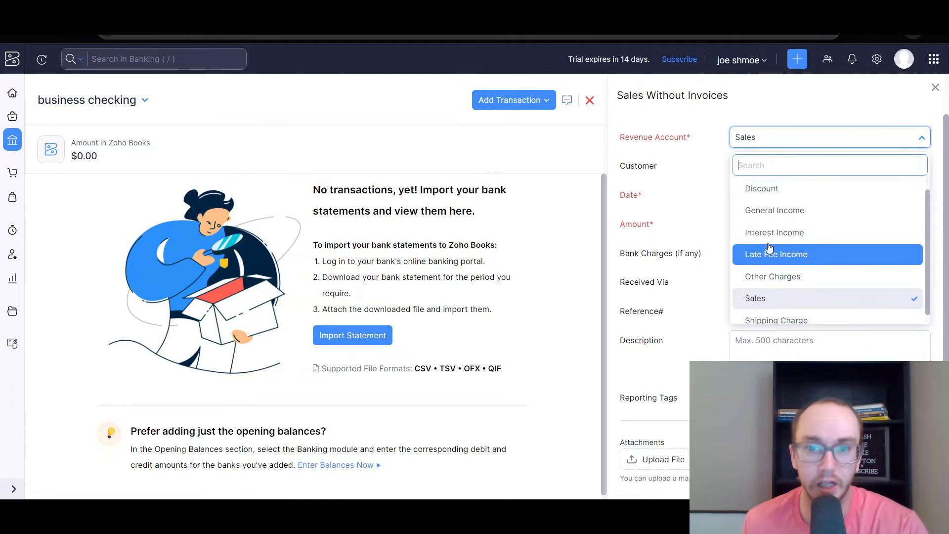
click(710, 177)
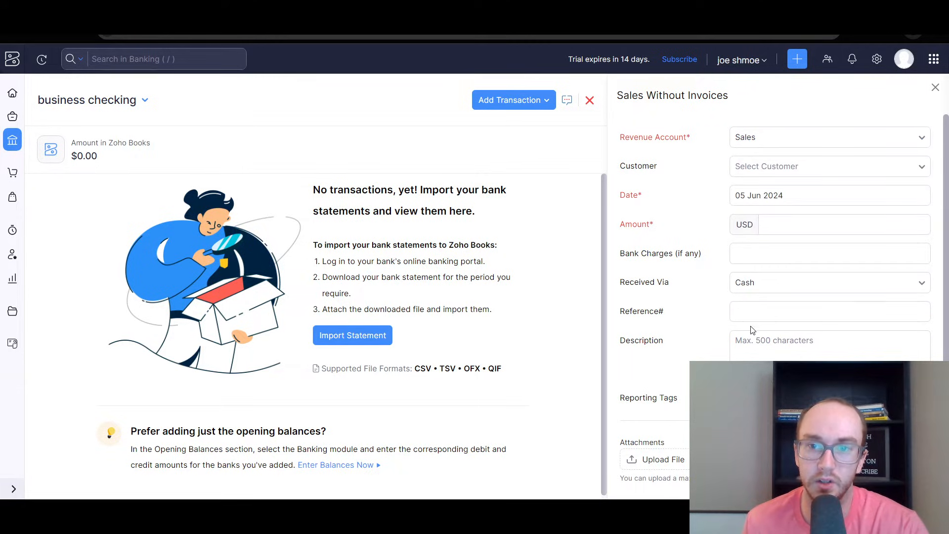
click(791, 234)
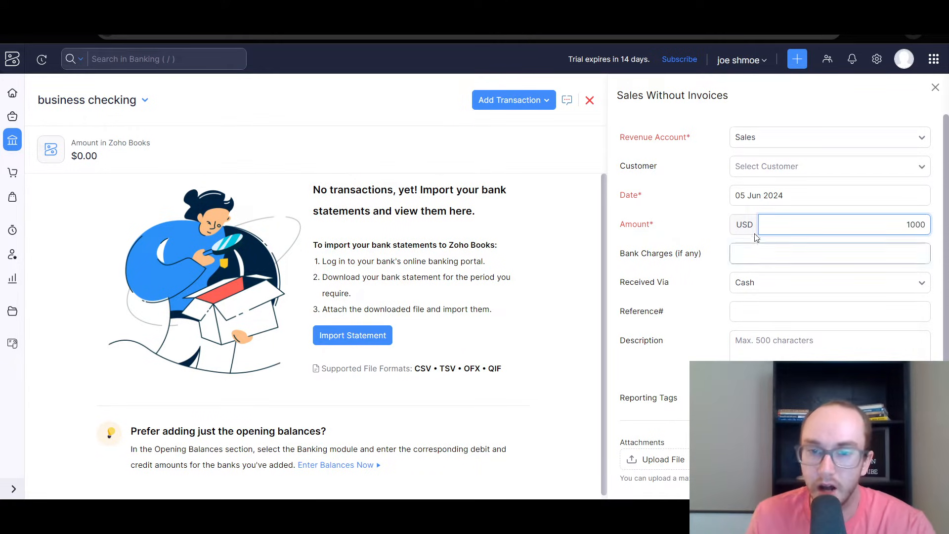
drag(910, 226, 914, 226)
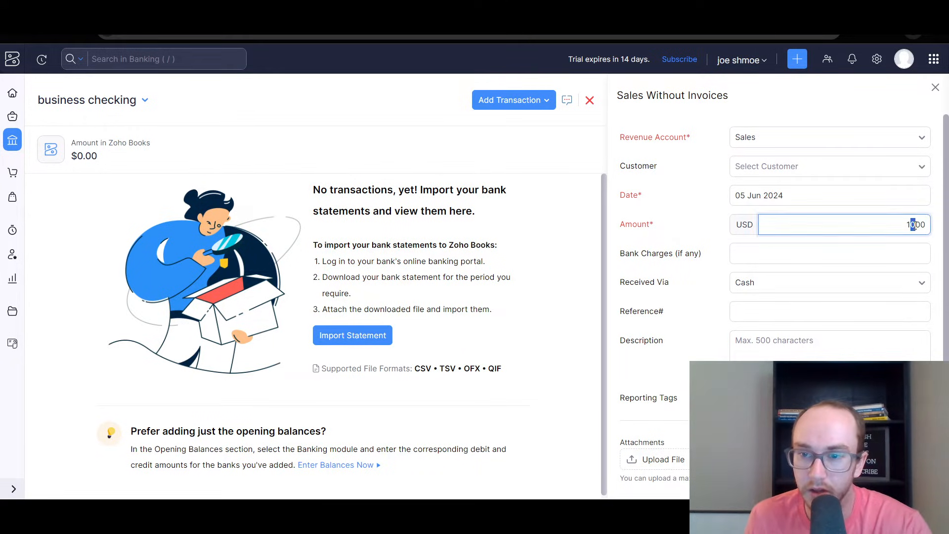
text(5)
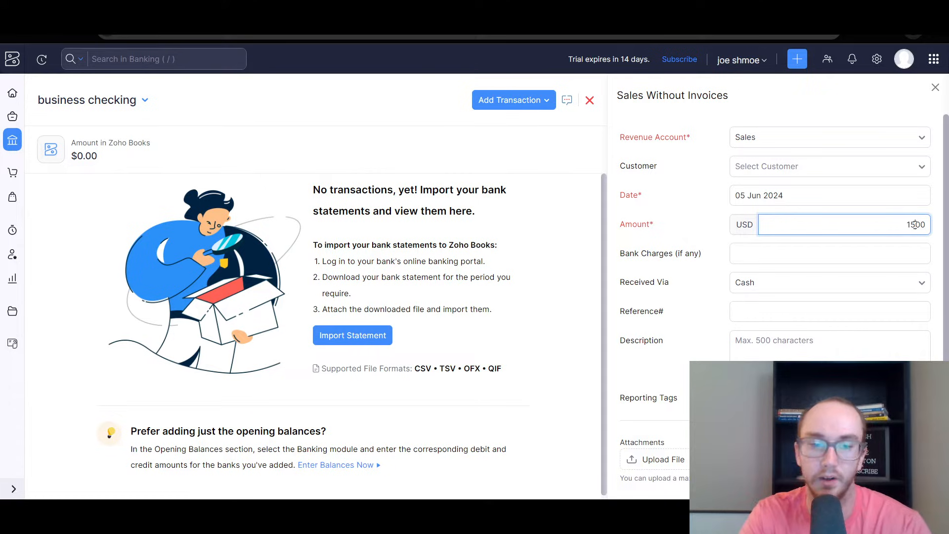
click(722, 236)
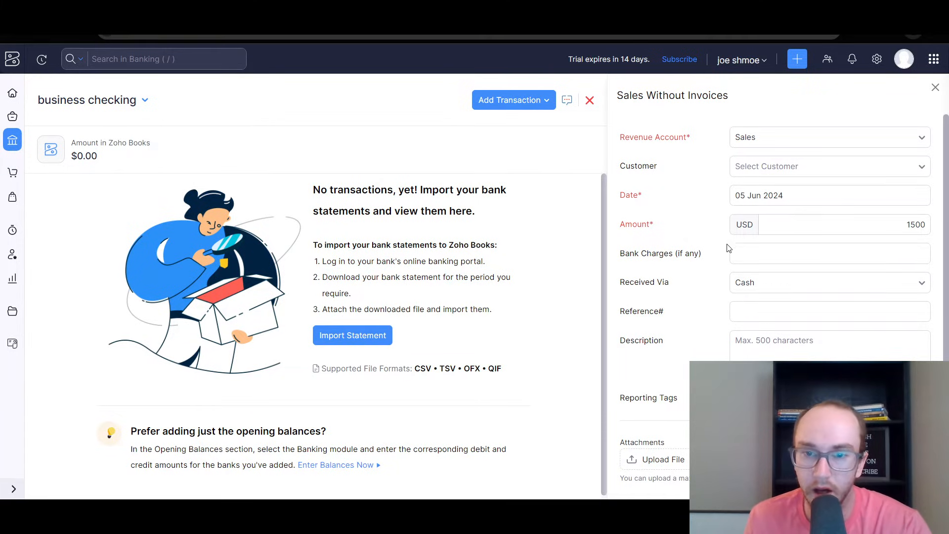
- Set the payment method through which the sale was received to Check
click(766, 282)
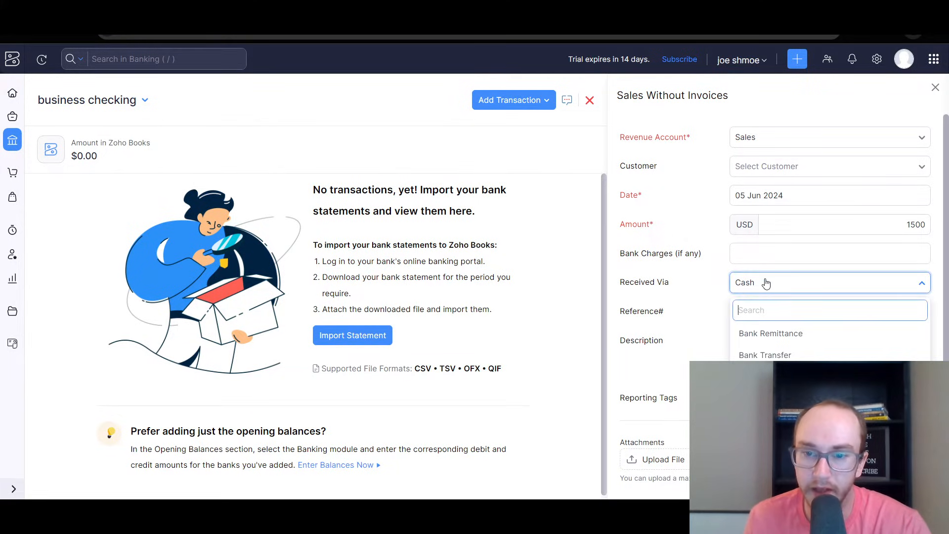
scroll(791, 277, down, 2)
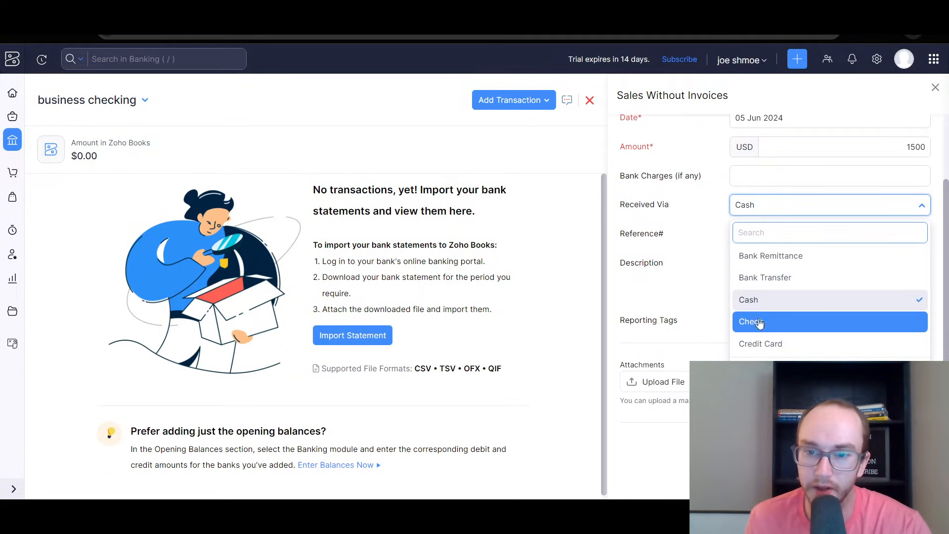
click(749, 321)
scroll(718, 290, up, 1)
scroll(718, 291, down, 1)
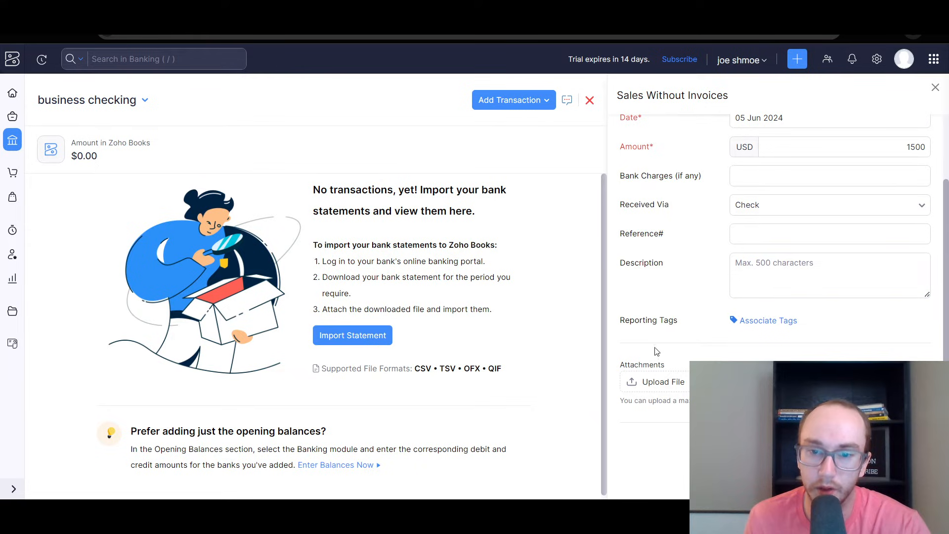
- Check which reporting tags can be associated with the sale and look over the filled-in form
scroll(668, 366, up, 1)
scroll(660, 360, down, 1)
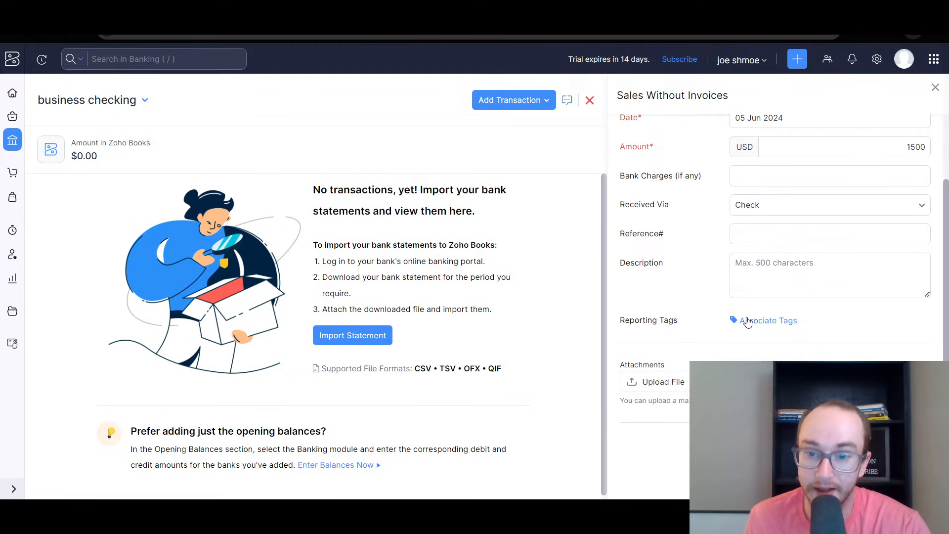
click(747, 322)
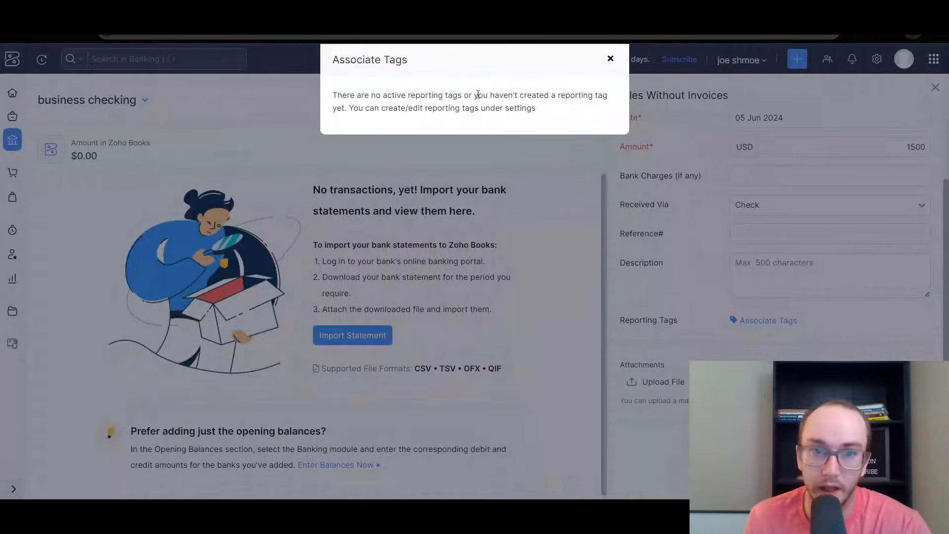
click(608, 60)
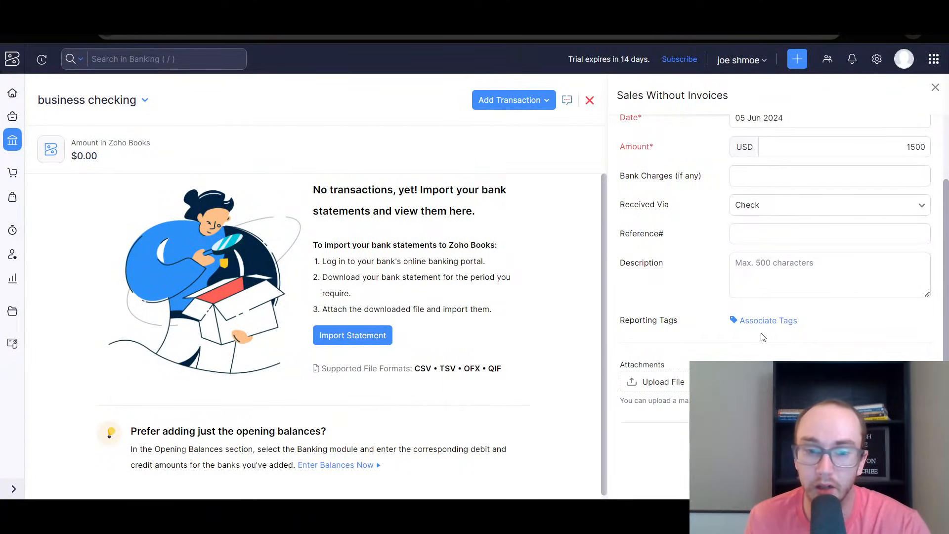
scroll(716, 324, up, 3)
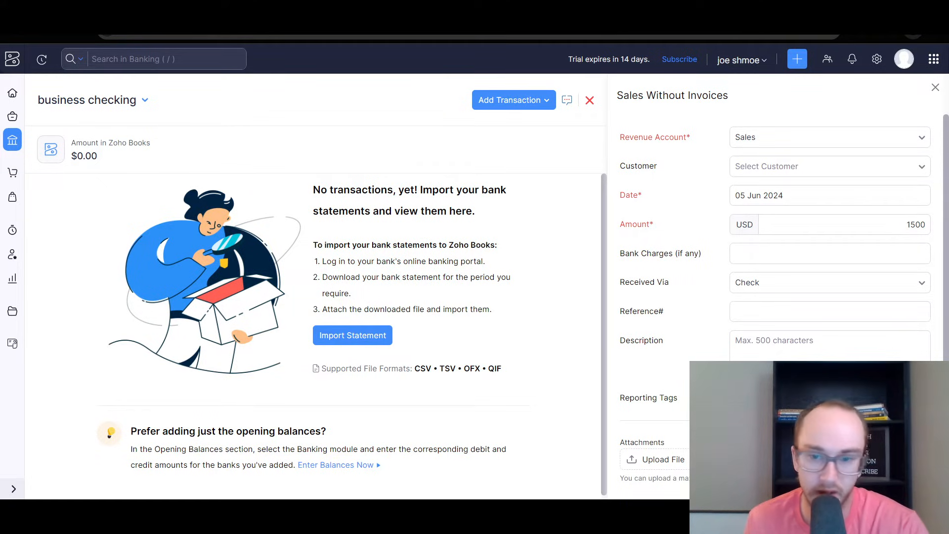
scroll(682, 331, down, 1)
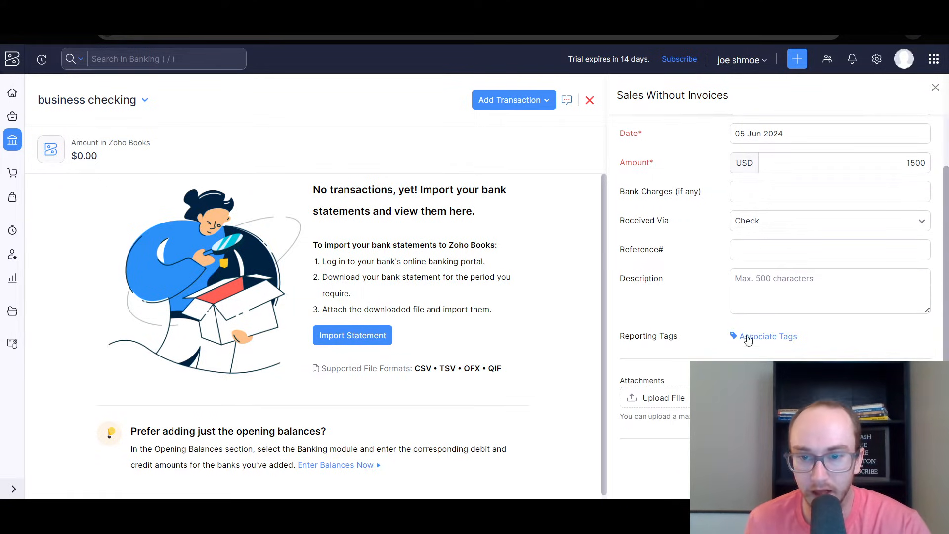
- Look over the filled-in sale without invoice, save it, and close its transaction details
scroll(714, 264, up, 1)
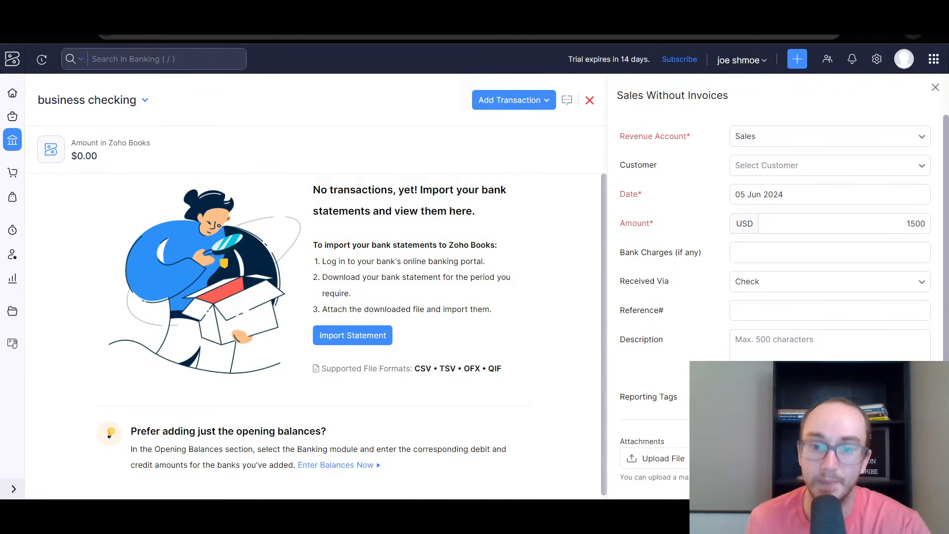
scroll(706, 280, down, 1)
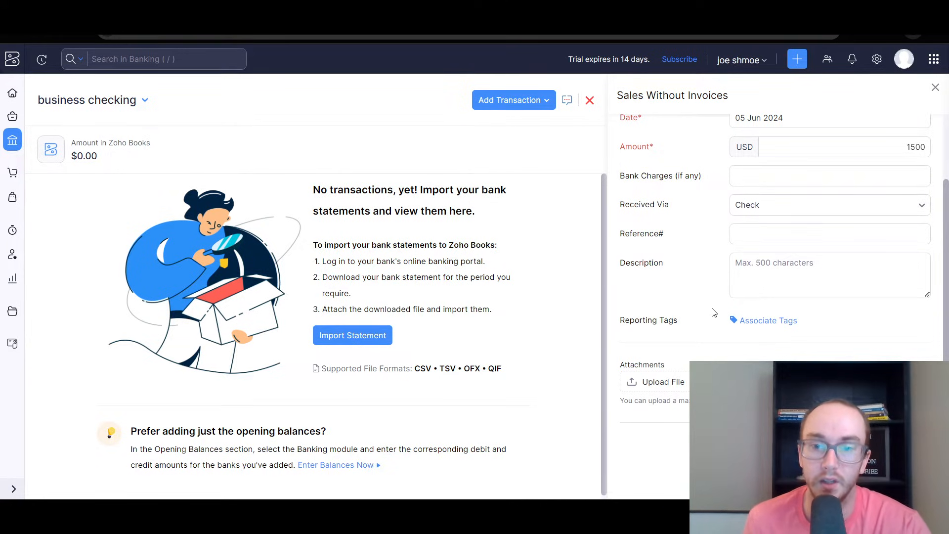
scroll(716, 302, up, 1)
scroll(697, 275, down, 1)
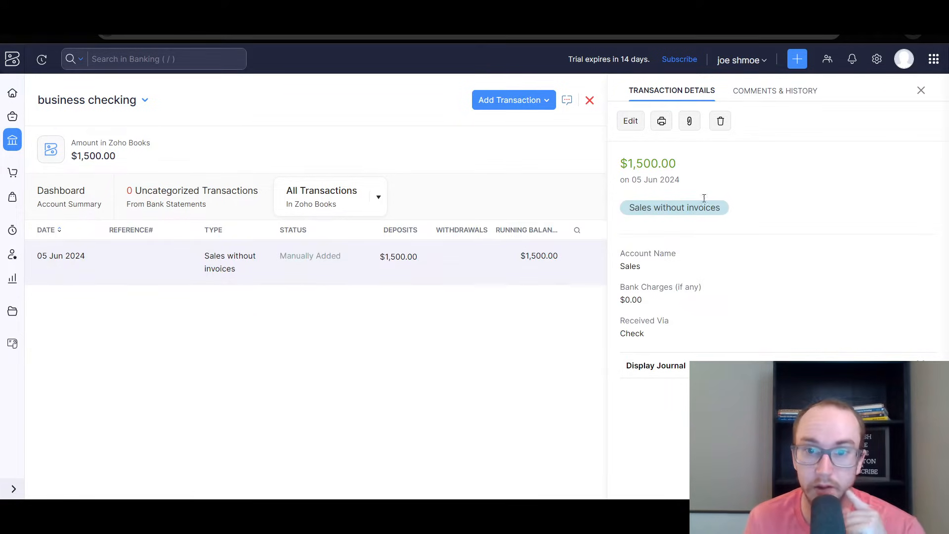
click(921, 90)
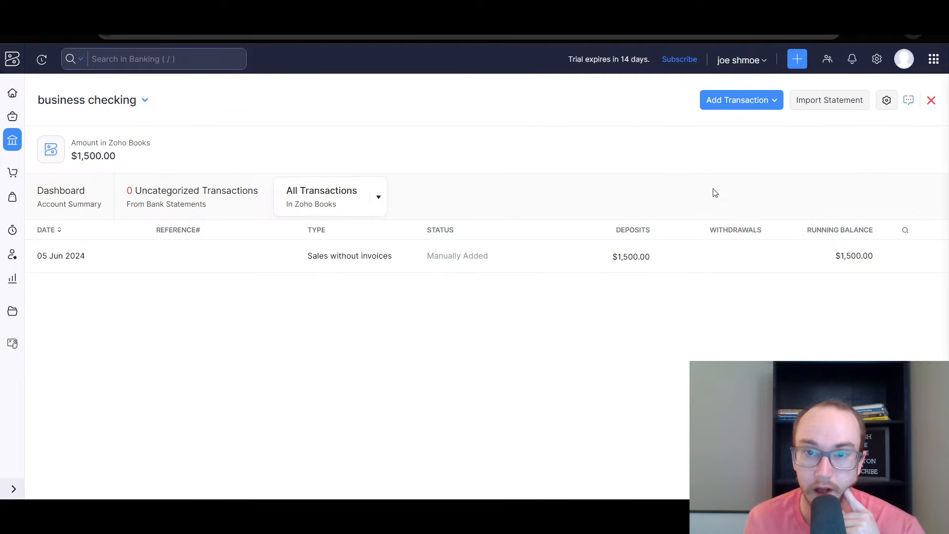
- Review the money-out and money-in transaction types that can be added to the business checking account
click(747, 110)
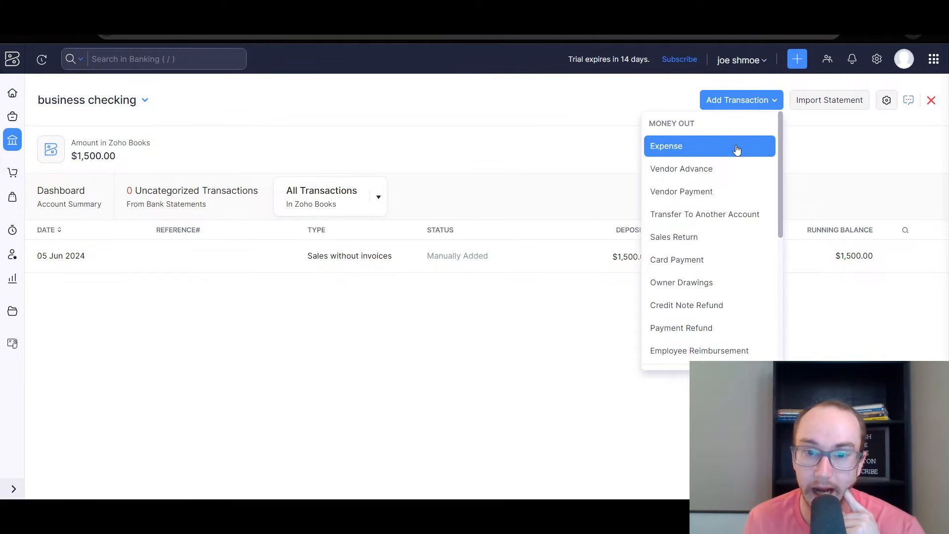
scroll(738, 191, down, 6)
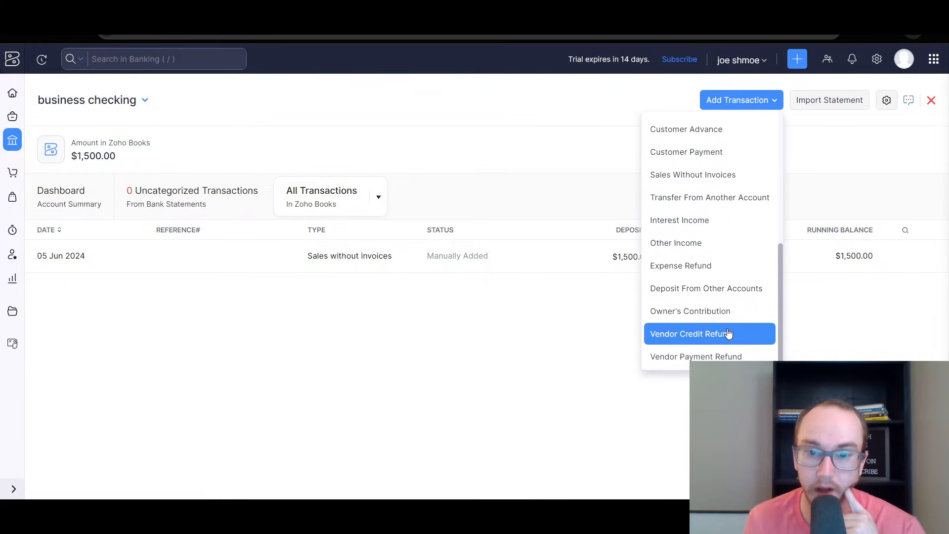
scroll(722, 319, up, 2)
scroll(720, 292, up, 2)
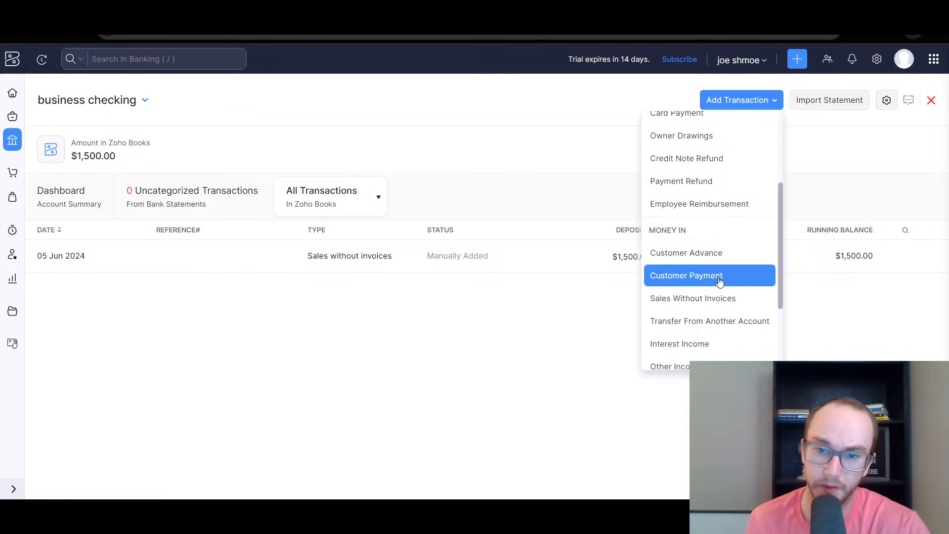
scroll(732, 333, down, 2)
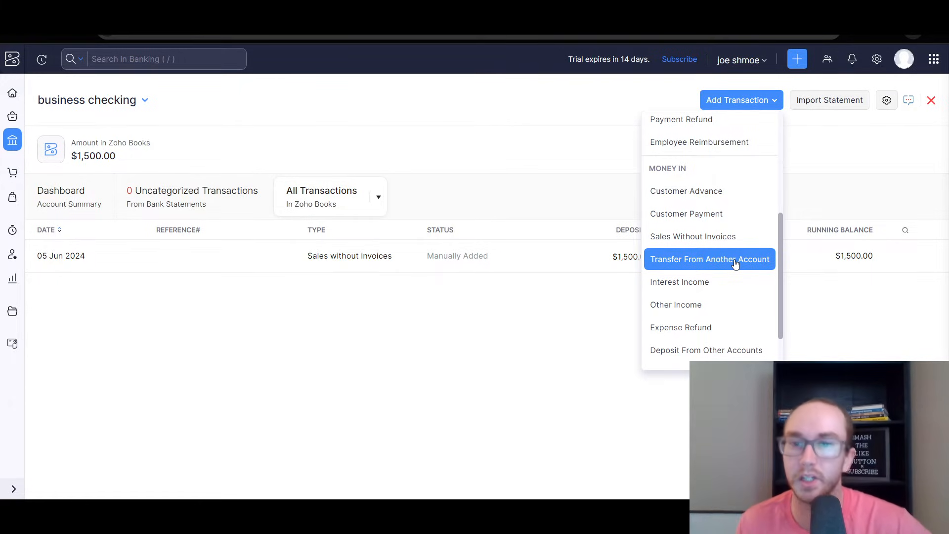
mouse_move(781, 259)
mouse_down()
mouse_move(775, 224)
mouse_move(776, 274)
mouse_up()
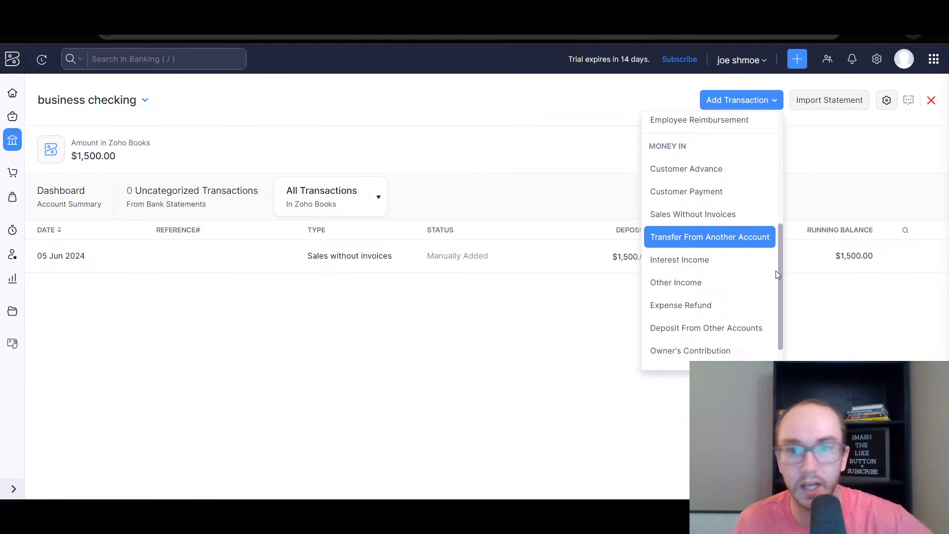
scroll(781, 282, up, 1)
drag(786, 277, 785, 155)
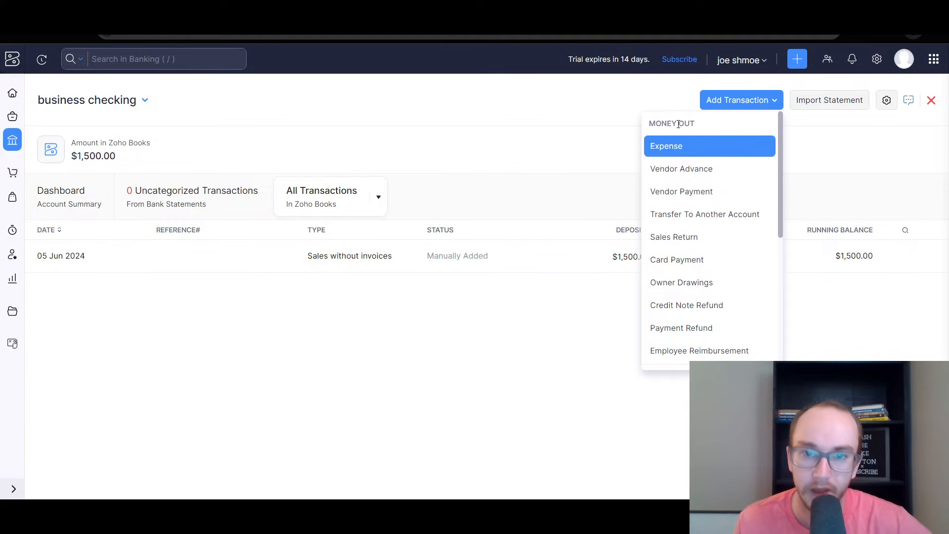
- Start a new expense for business checking, browse the expense accounts and choose Office Supplies
click(706, 147)
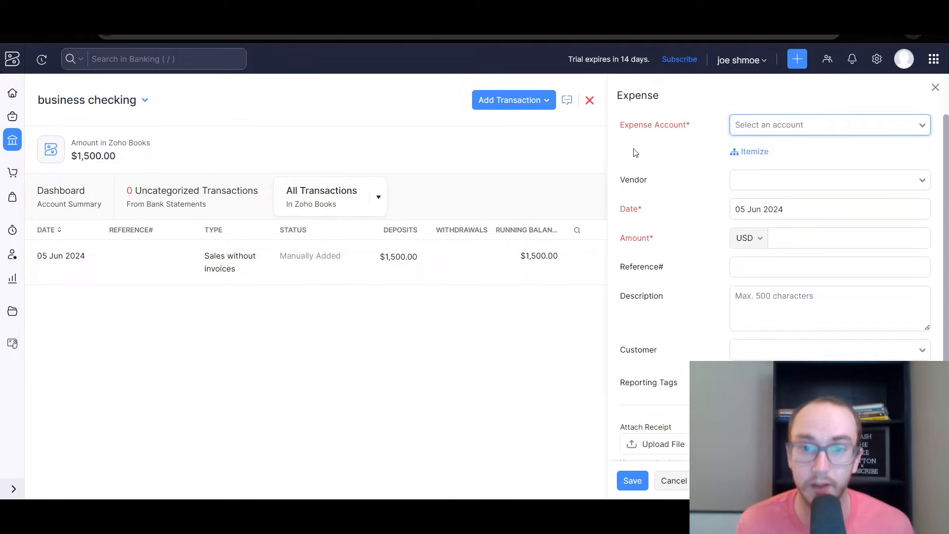
click(780, 127)
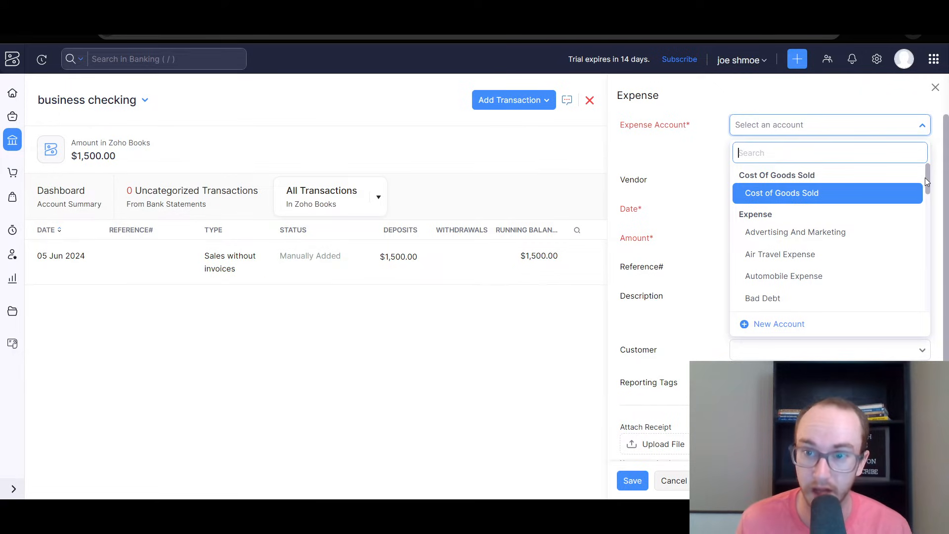
drag(928, 177, 918, 226)
scroll(919, 226, down, 3)
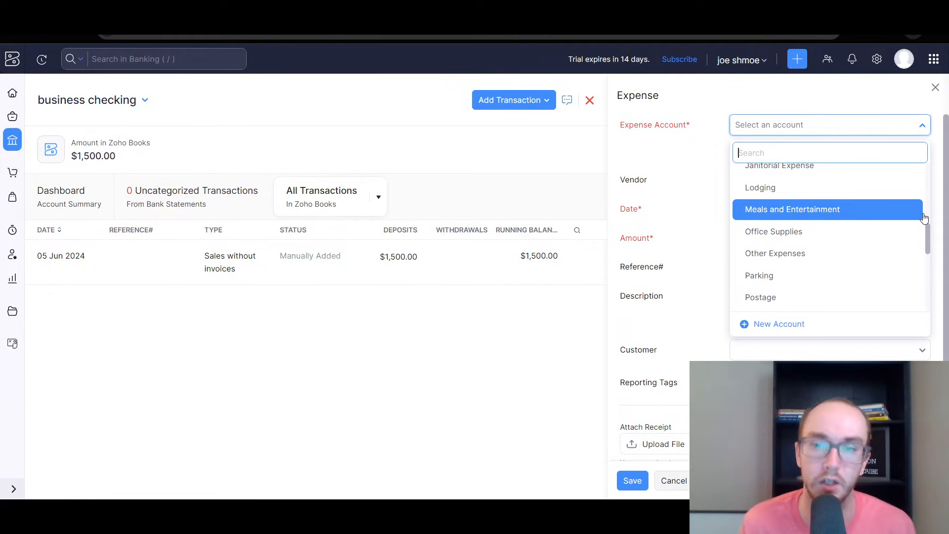
drag(931, 244, 874, 186)
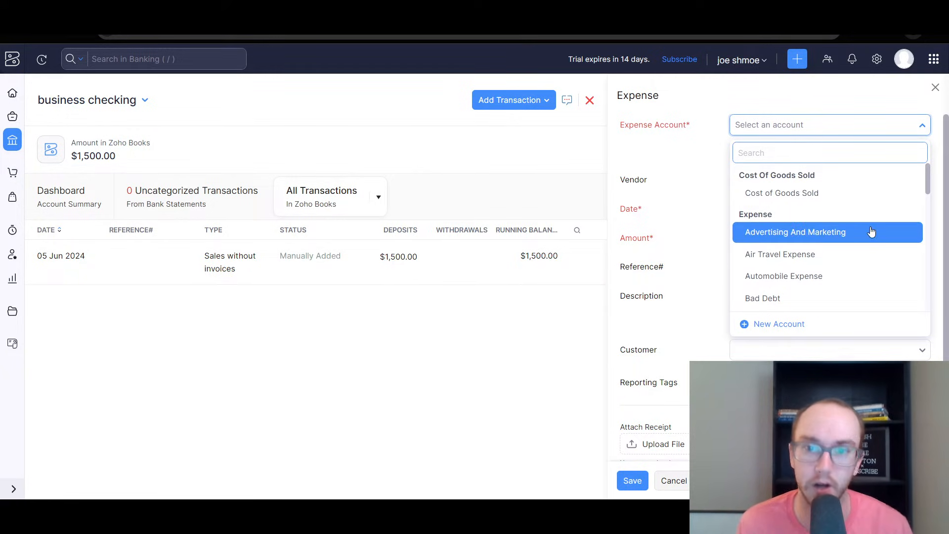
scroll(853, 247, down, 2)
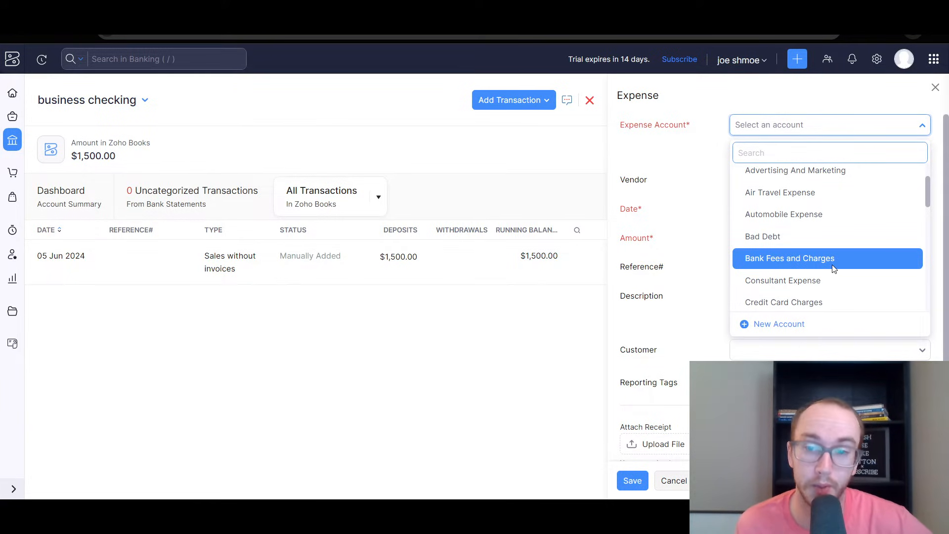
scroll(854, 291, down, 4)
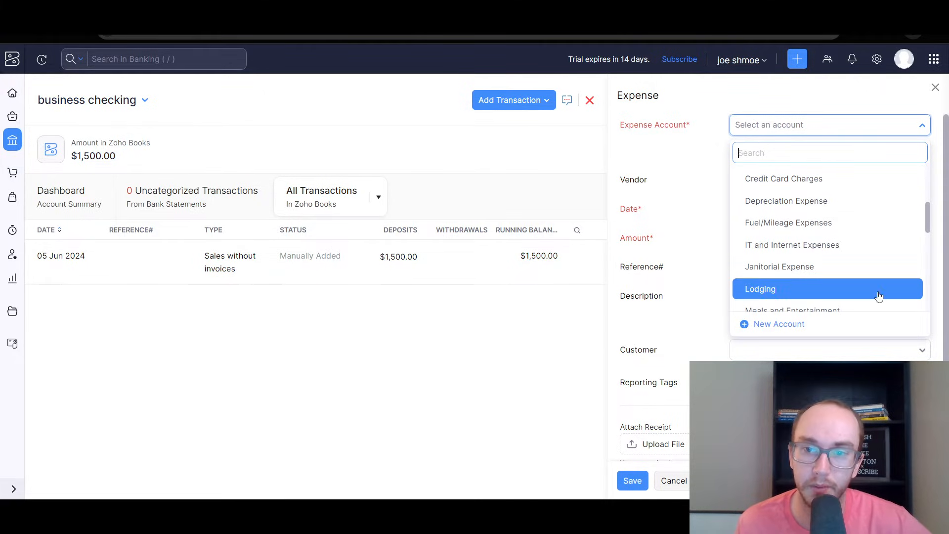
scroll(879, 296, down, 2)
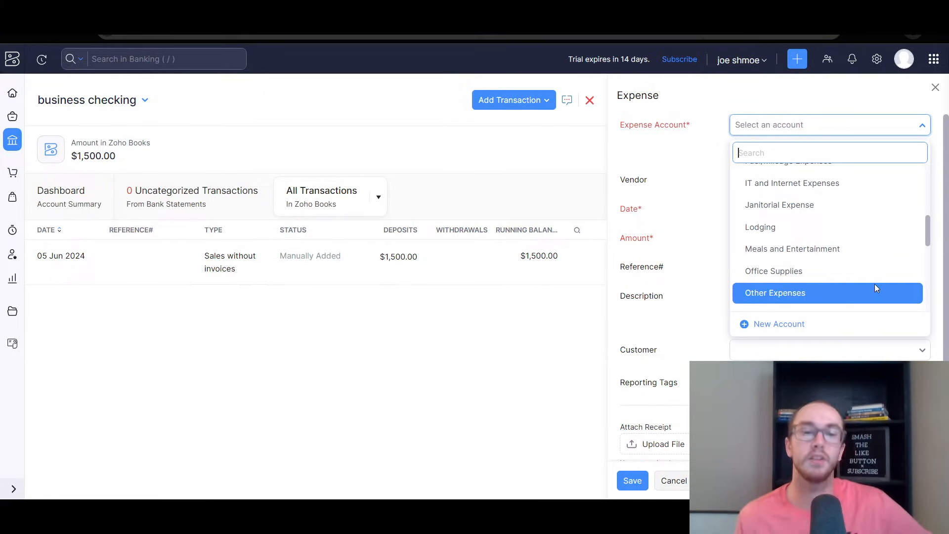
click(839, 273)
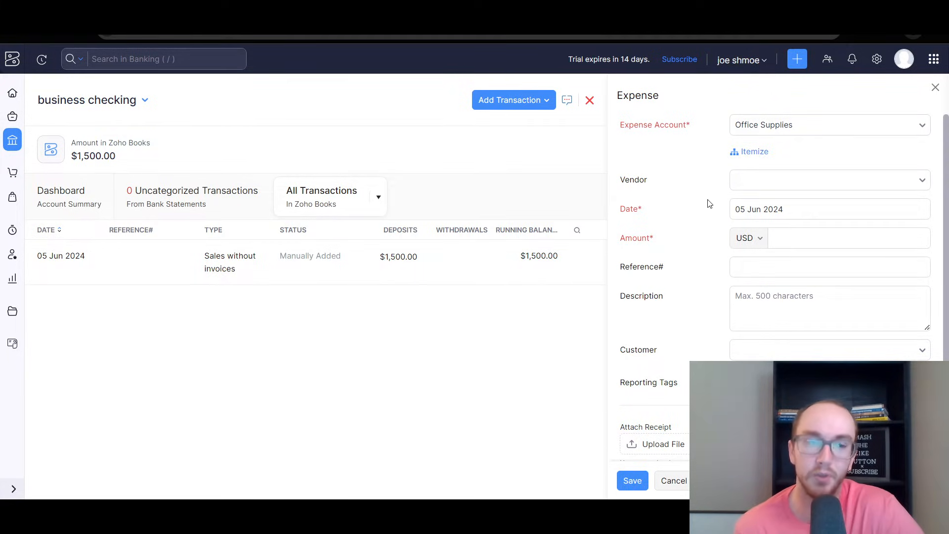
- Check the expense account choices around Office Supplies again, keeping the current selection
click(756, 123)
scroll(869, 292, down, 1)
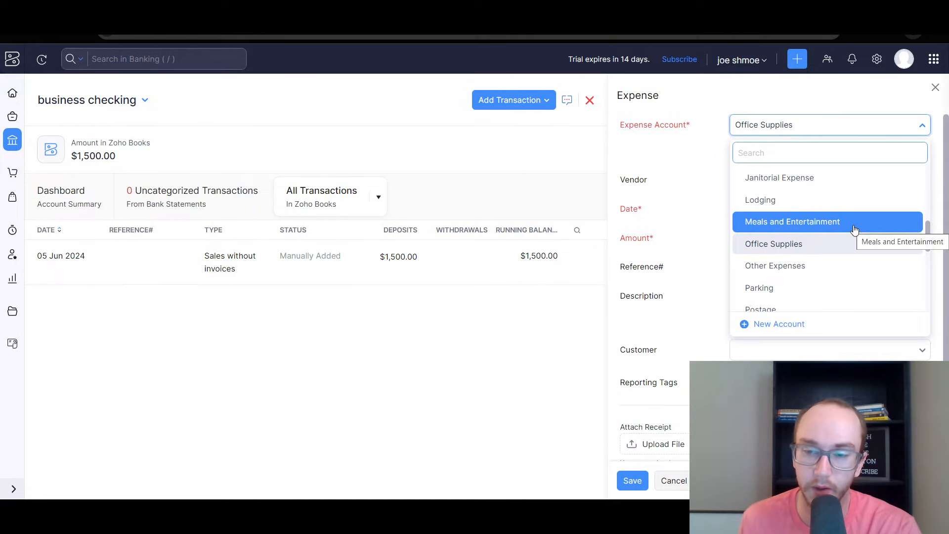
click(703, 231)
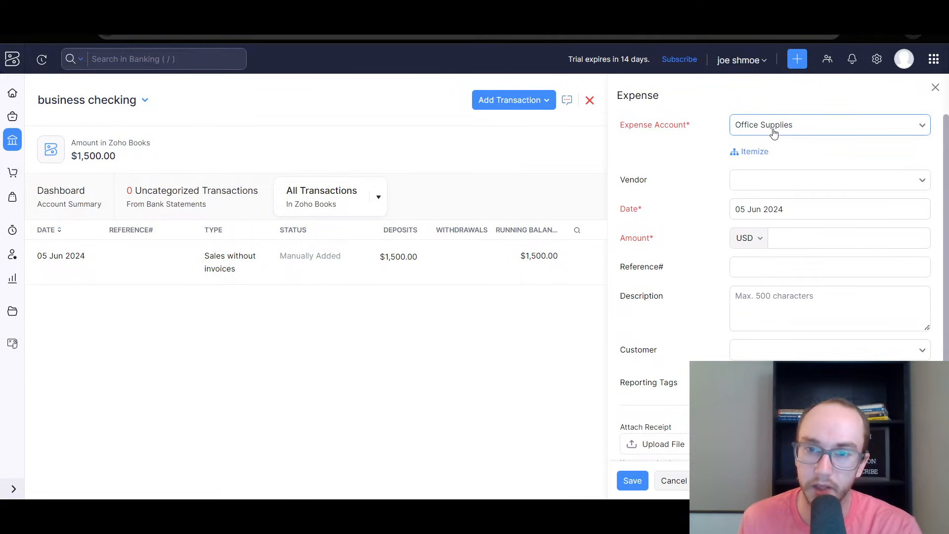
- Date the office supplies expense 03 Jun 2024 and enter 30 USD as its amount
click(779, 209)
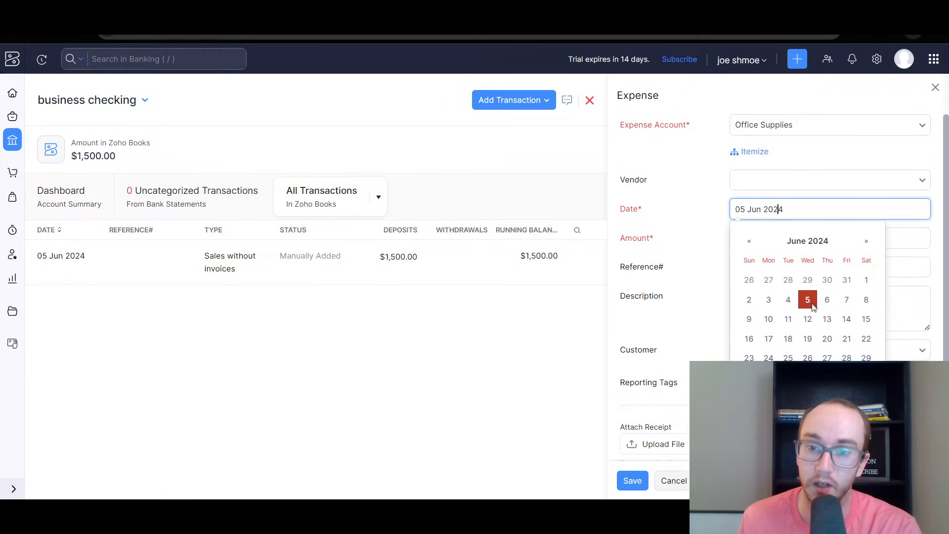
click(769, 299)
click(810, 240)
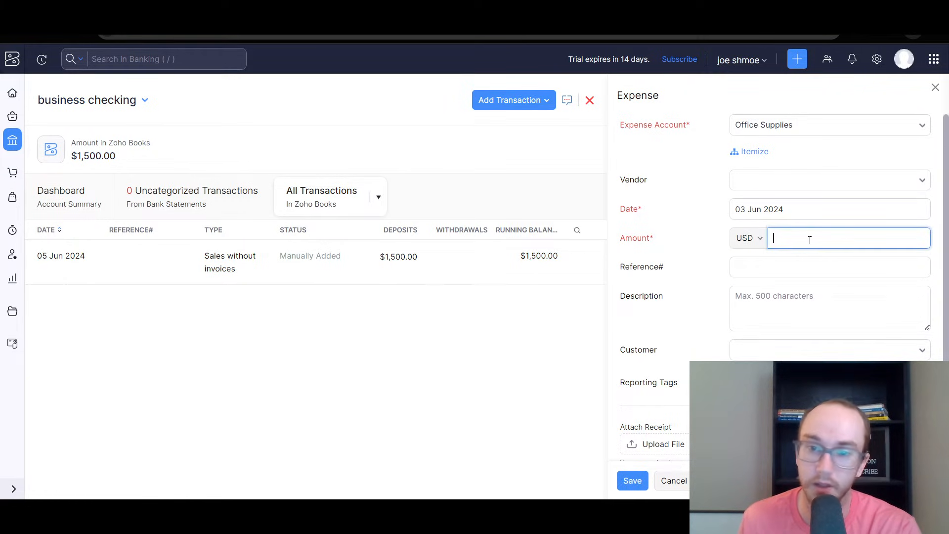
text(30)
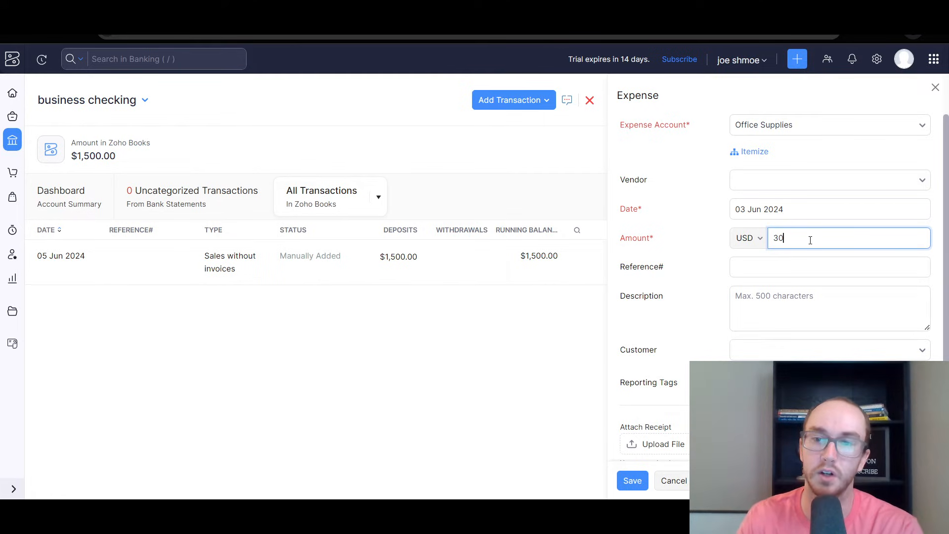
click(721, 233)
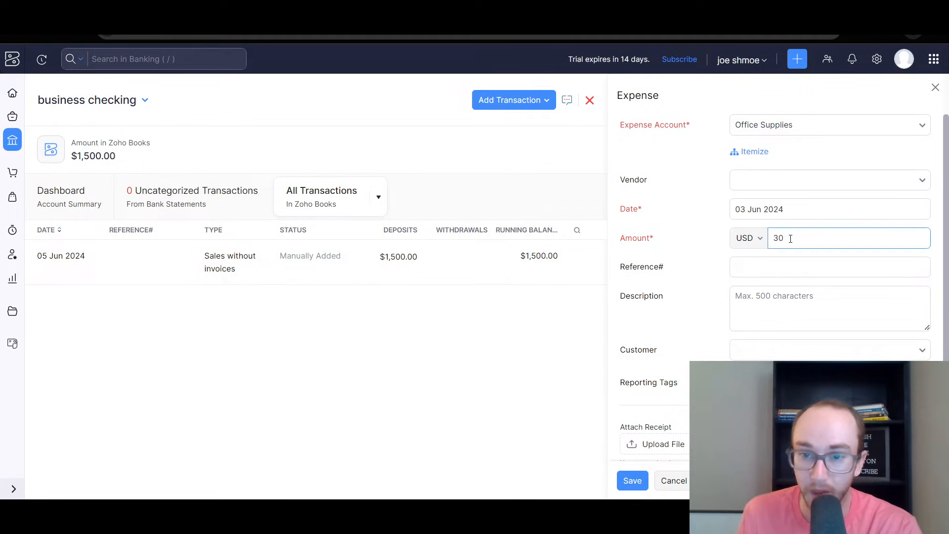
- Look over the remaining expense fields, save the office supplies expense, and close its transaction details
scroll(690, 251, down, 1)
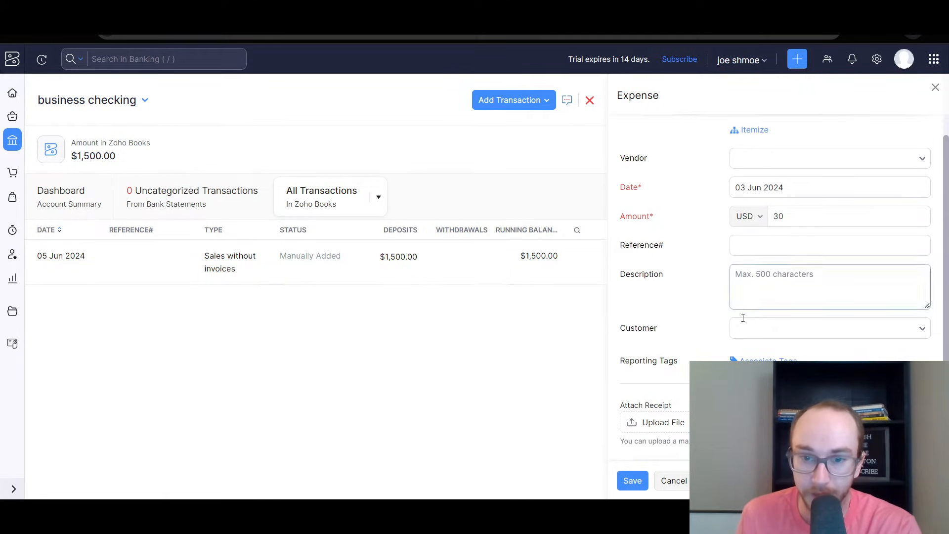
scroll(714, 343, up, 1)
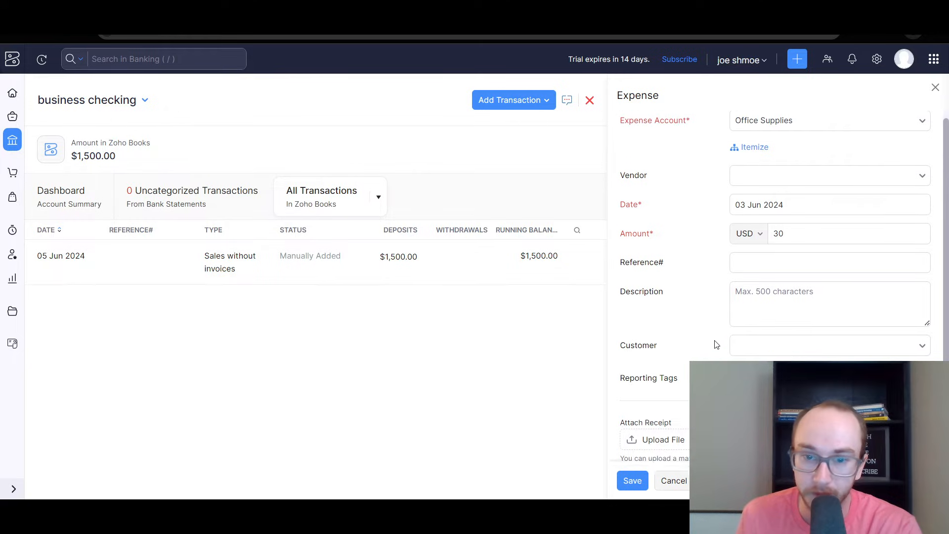
click(632, 479)
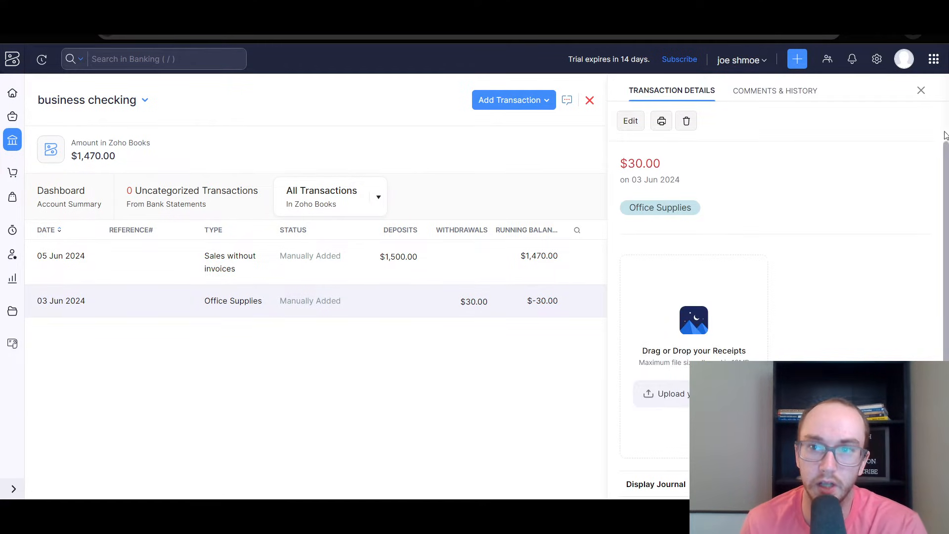
click(921, 91)
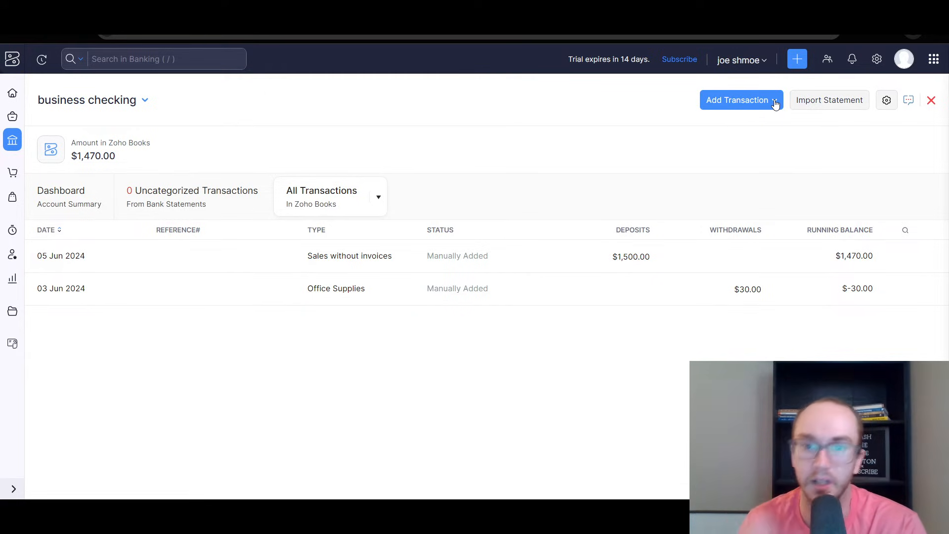
- Start another expense for business checking and set its expense account to Meals and Entertainment
click(741, 100)
click(741, 149)
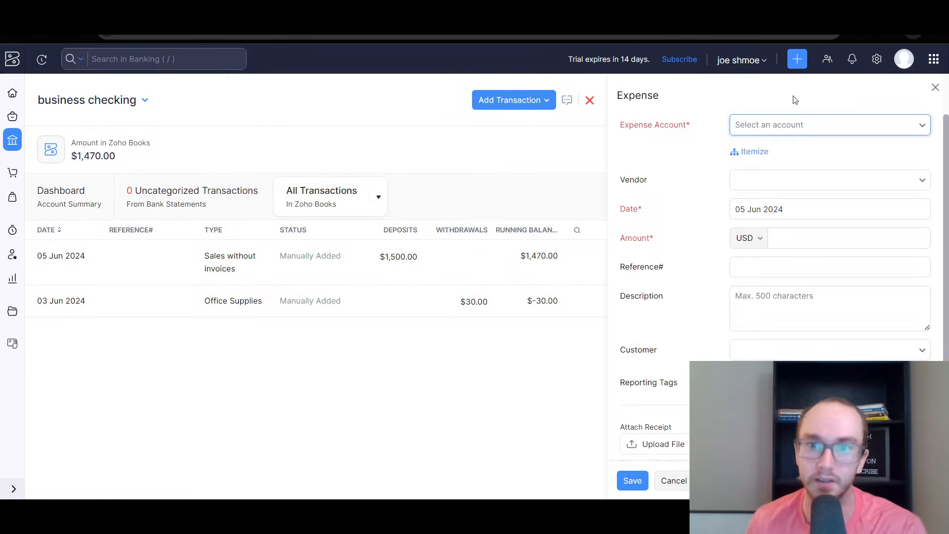
click(792, 126)
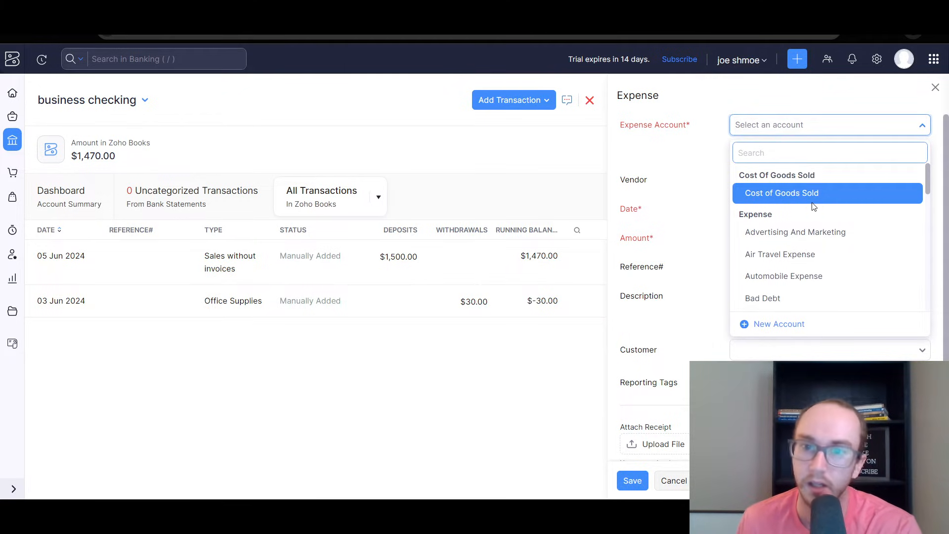
scroll(817, 248, down, 4)
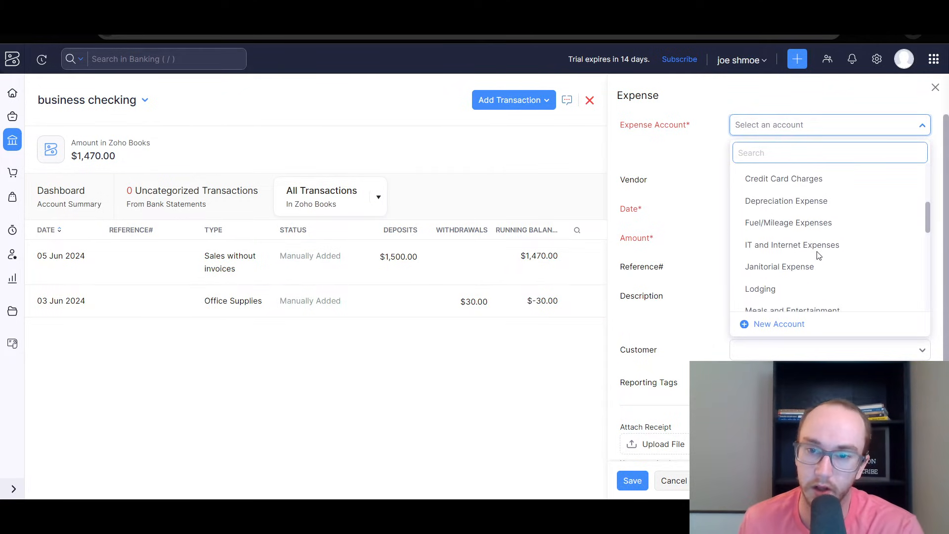
scroll(816, 274, down, 2)
click(812, 252)
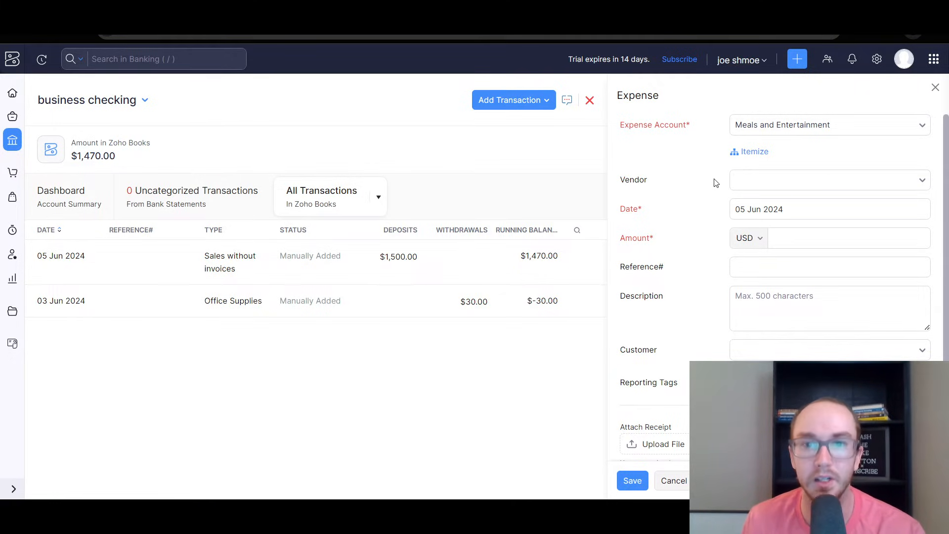
- Enter 13 USD as the amount of the meals and entertainment expense
click(804, 240)
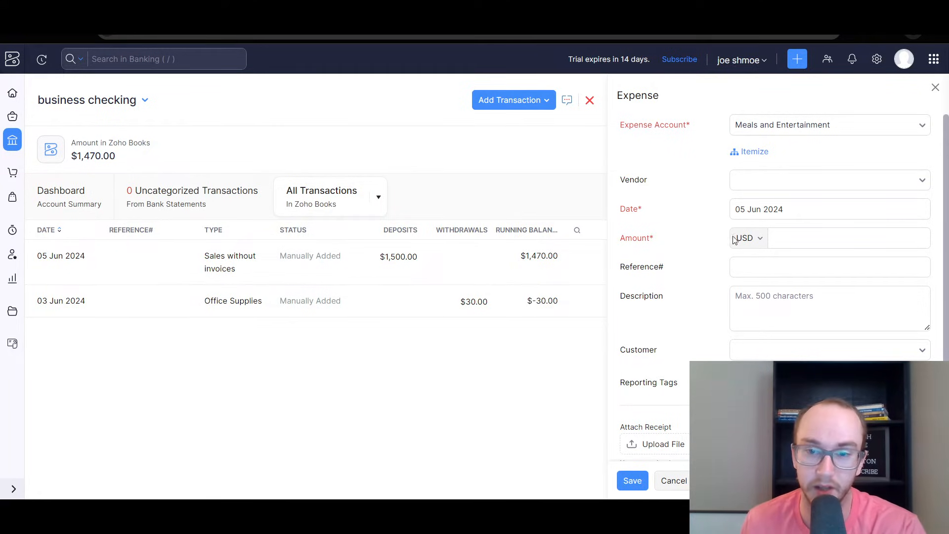
click(791, 236)
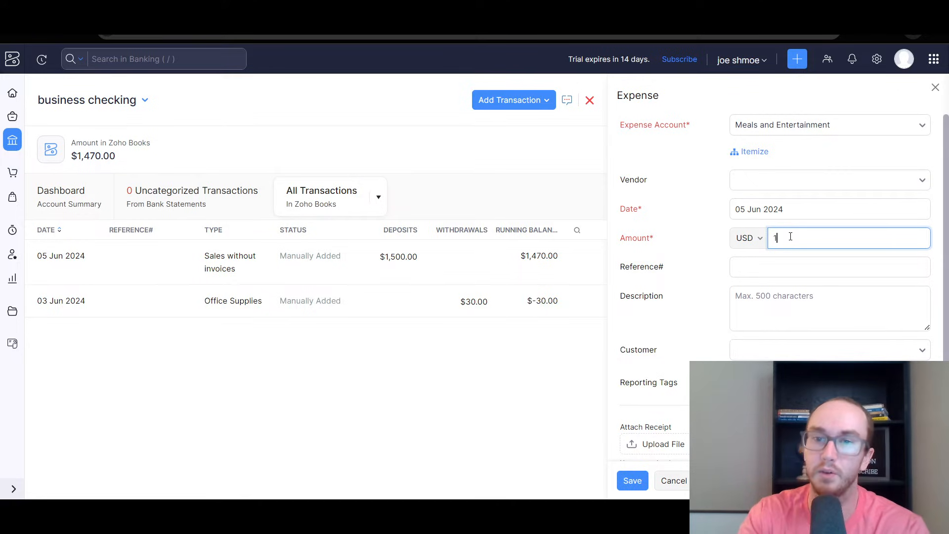
click(723, 236)
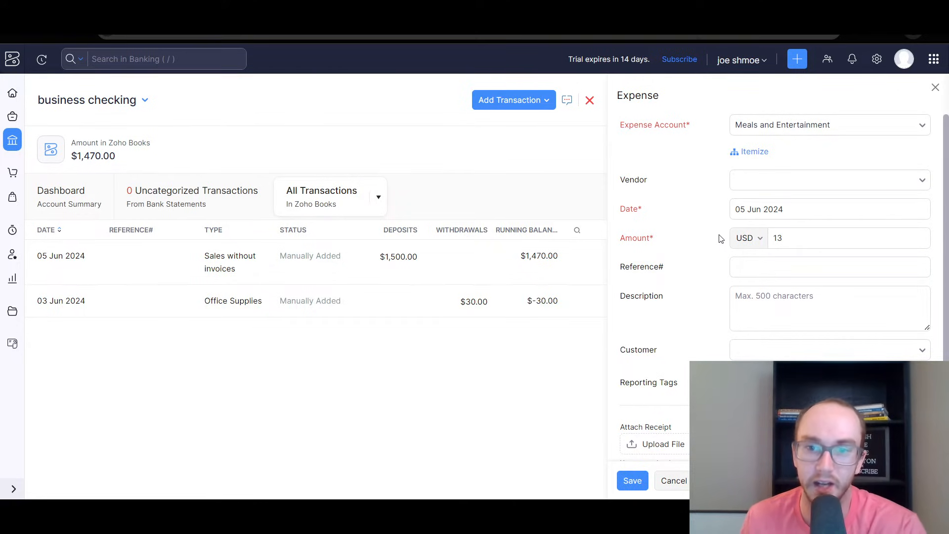
- Date the meals and entertainment expense 04 Jun 2024 and save it
click(752, 209)
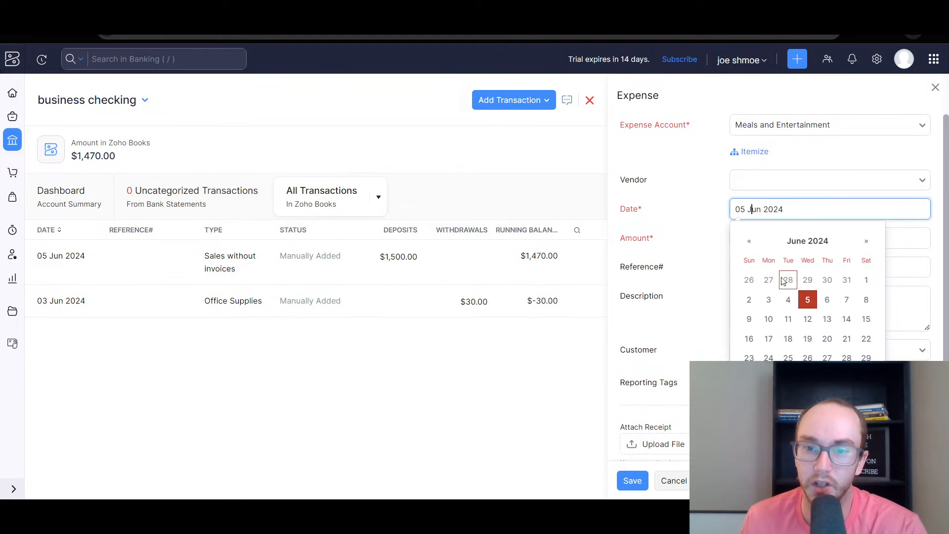
click(787, 298)
scroll(714, 341, down, 1)
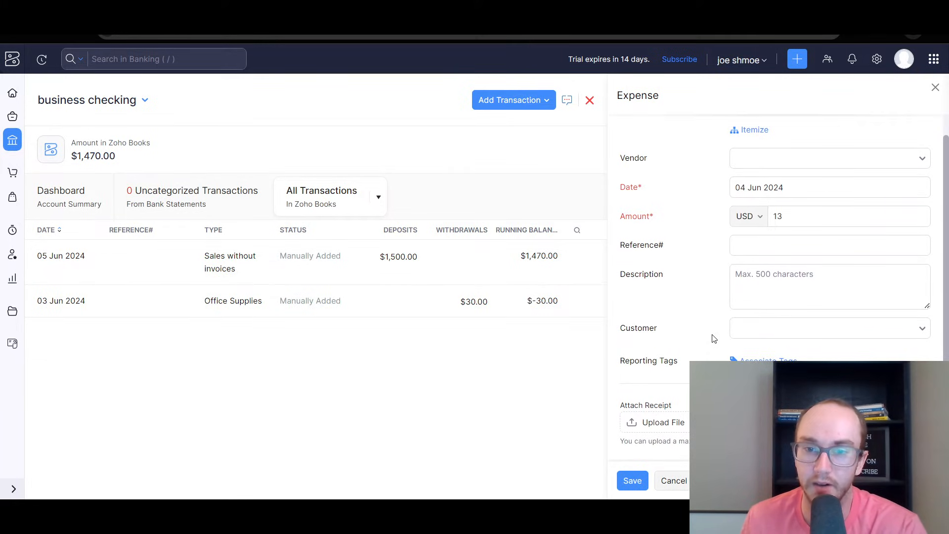
scroll(633, 465, up, 1)
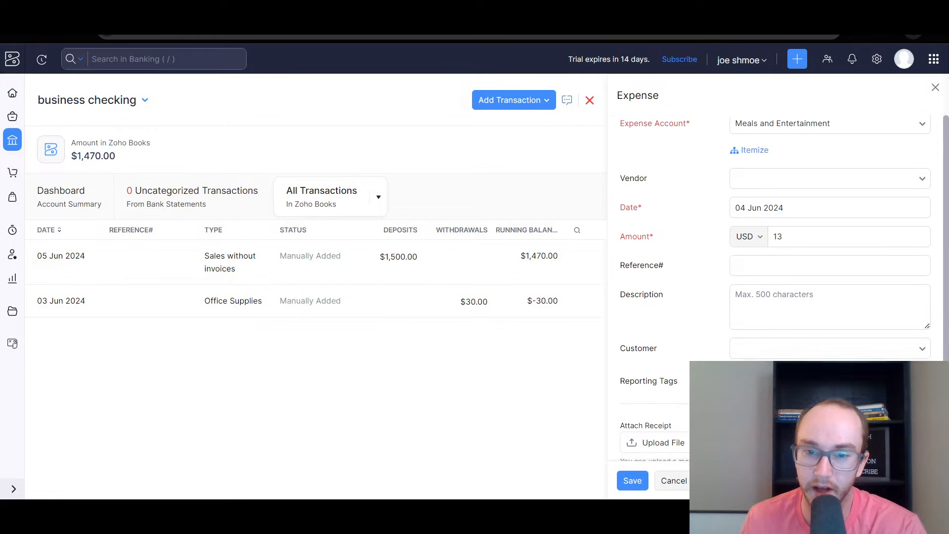
scroll(633, 470, down, 1)
click(633, 481)
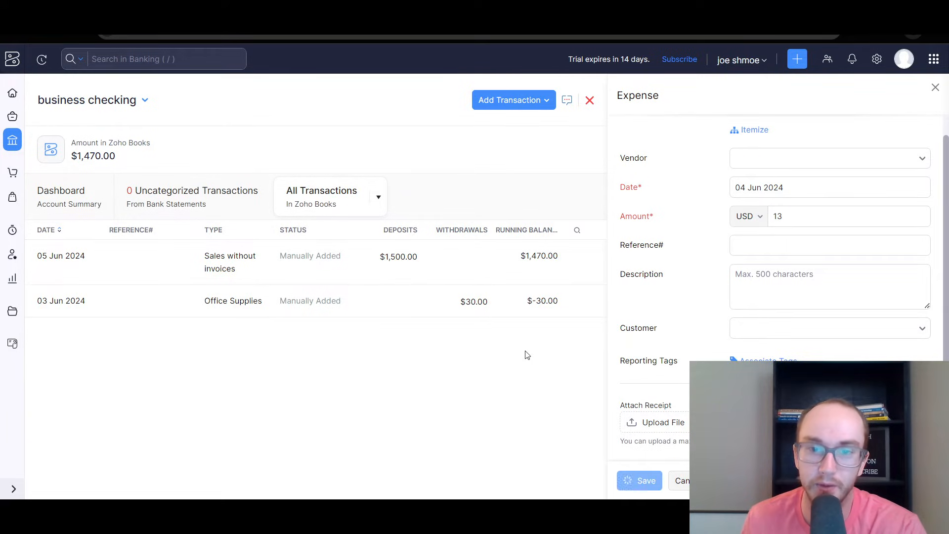
scroll(651, 311, up, 1)
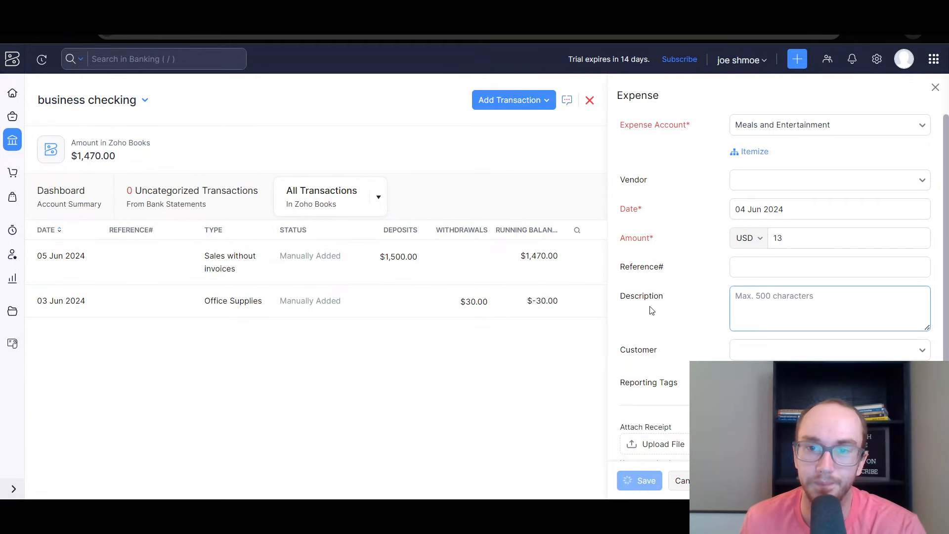
scroll(651, 310, down, 1)
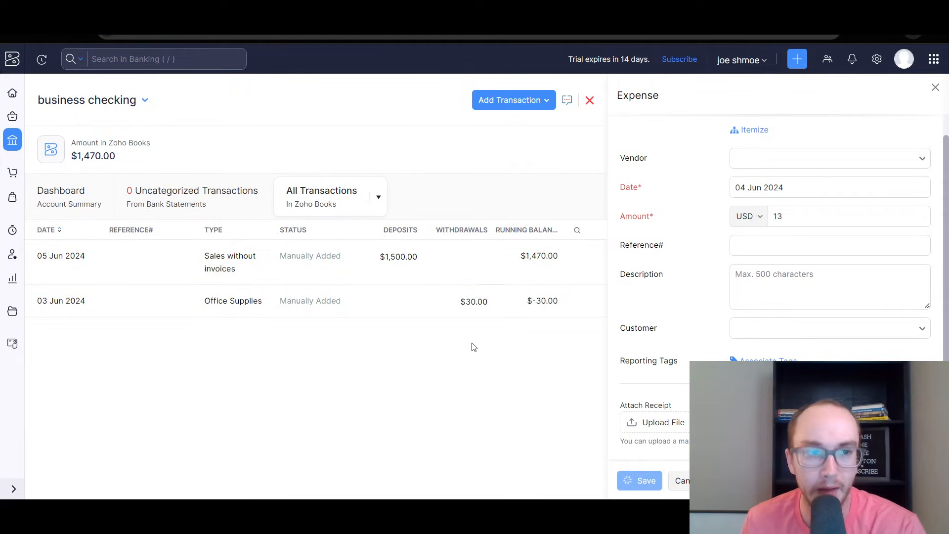
- Review the details of the recorded transactions in the business checking account
click(148, 101)
click(183, 98)
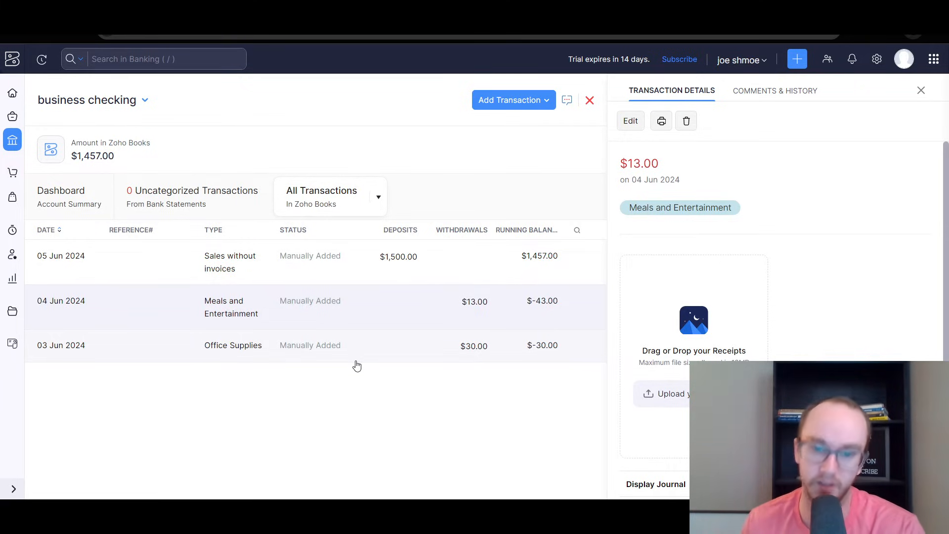
click(380, 355)
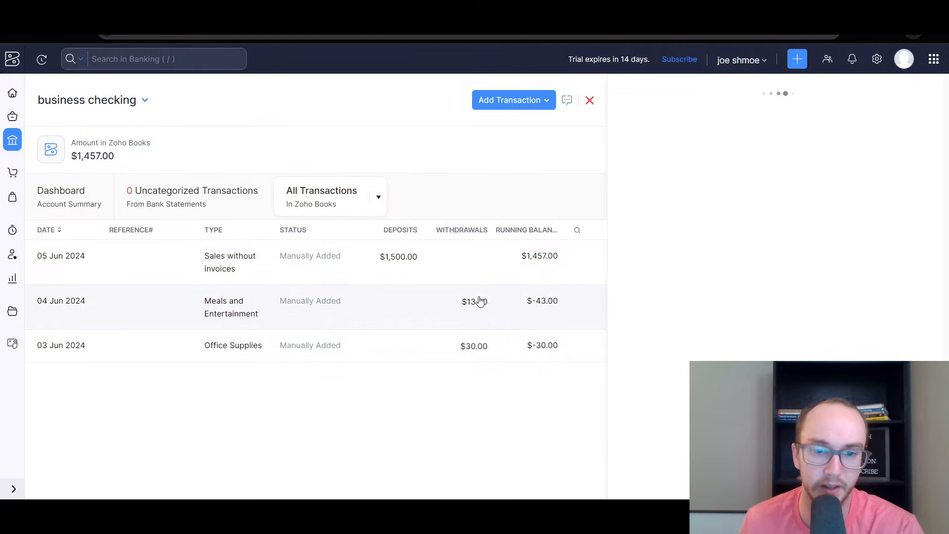
click(447, 266)
- Start a Customer Payment transaction for business checking and begin adding a new customer from its customer selection
click(512, 104)
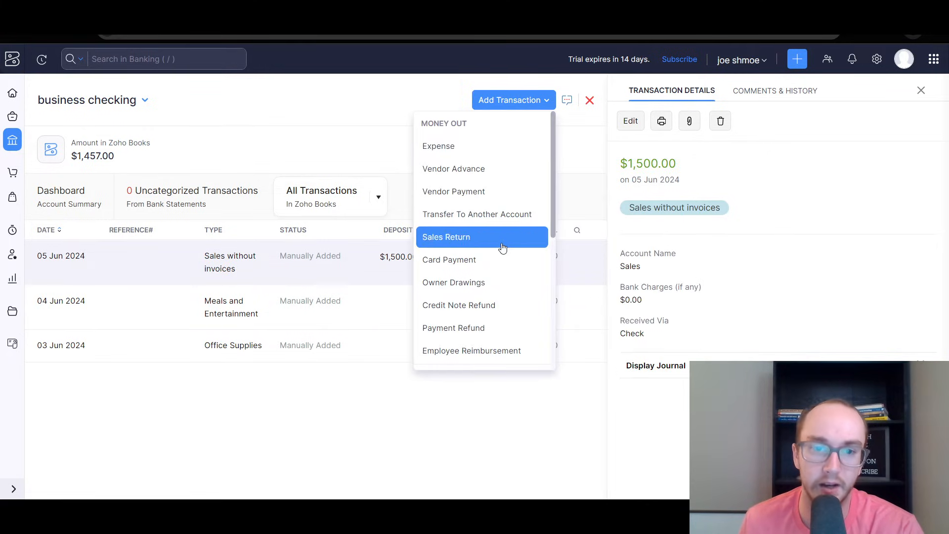
drag(553, 200, 547, 335)
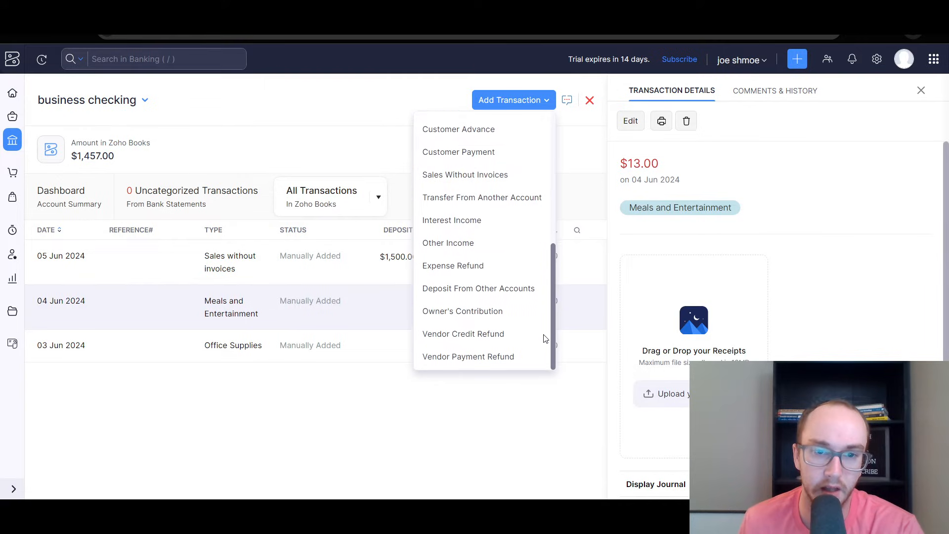
scroll(515, 267, up, 2)
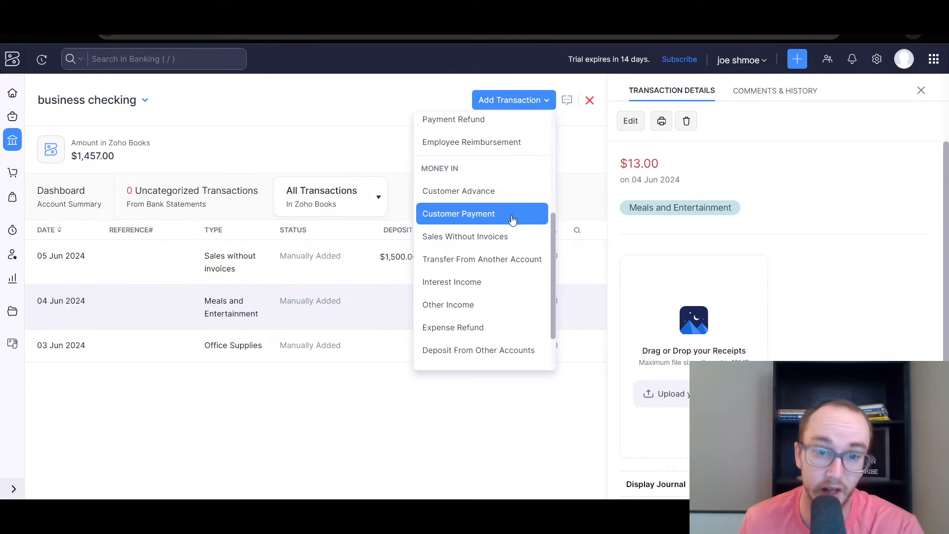
click(513, 219)
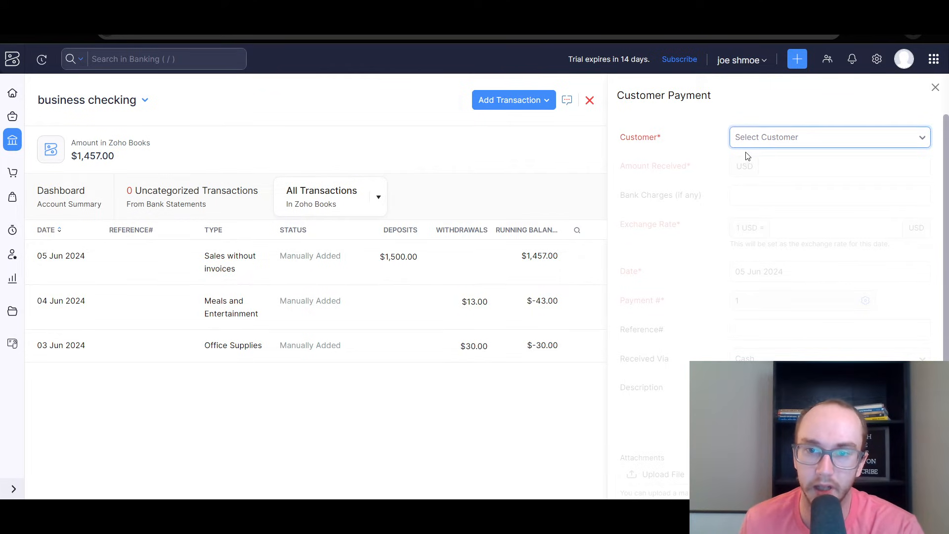
click(754, 140)
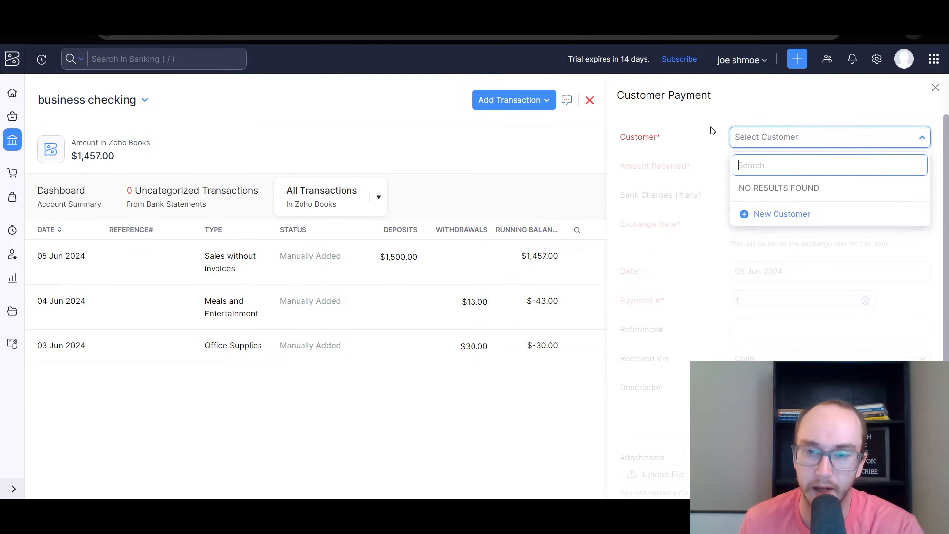
click(757, 214)
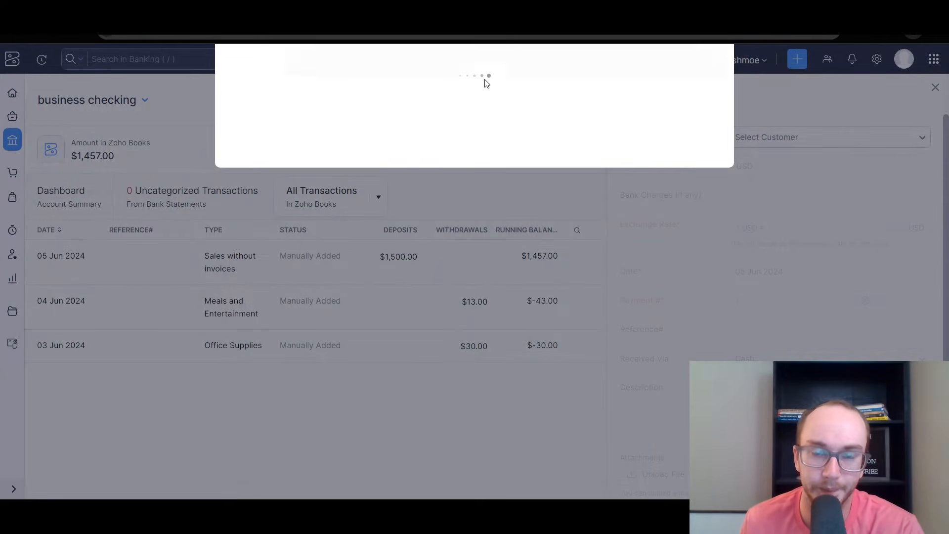
- Look over the new customer form, keep the customer type as Business, and enter the customer's display name
scroll(593, 236, down, 3)
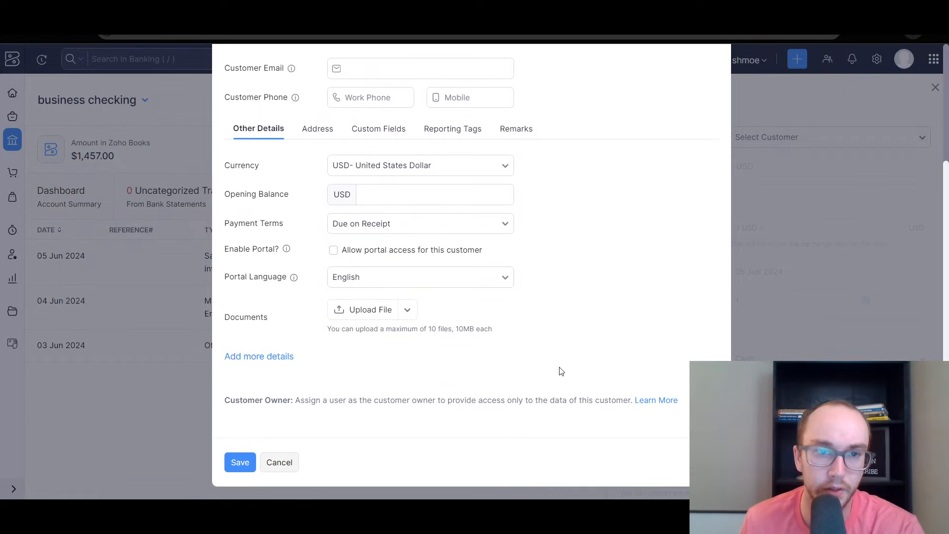
scroll(566, 366, up, 3)
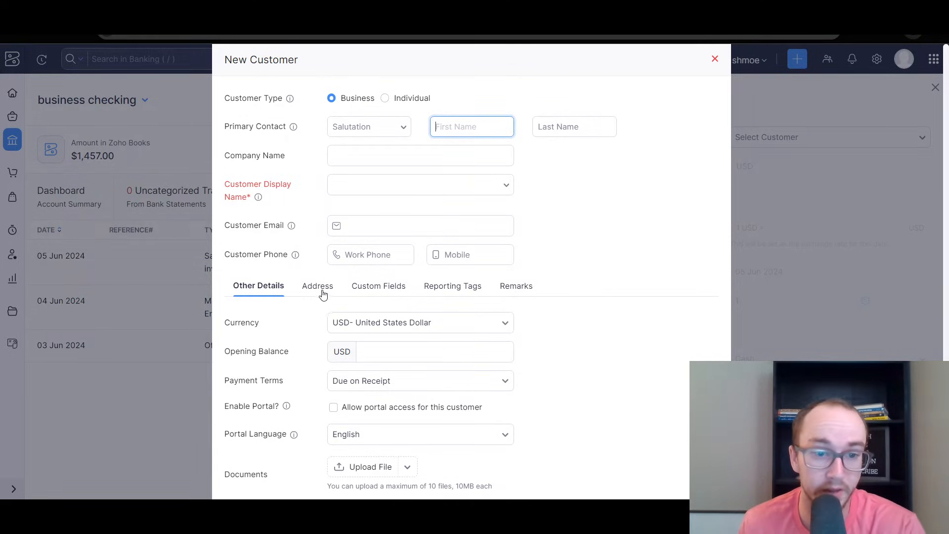
scroll(297, 317, down, 2)
scroll(297, 317, up, 2)
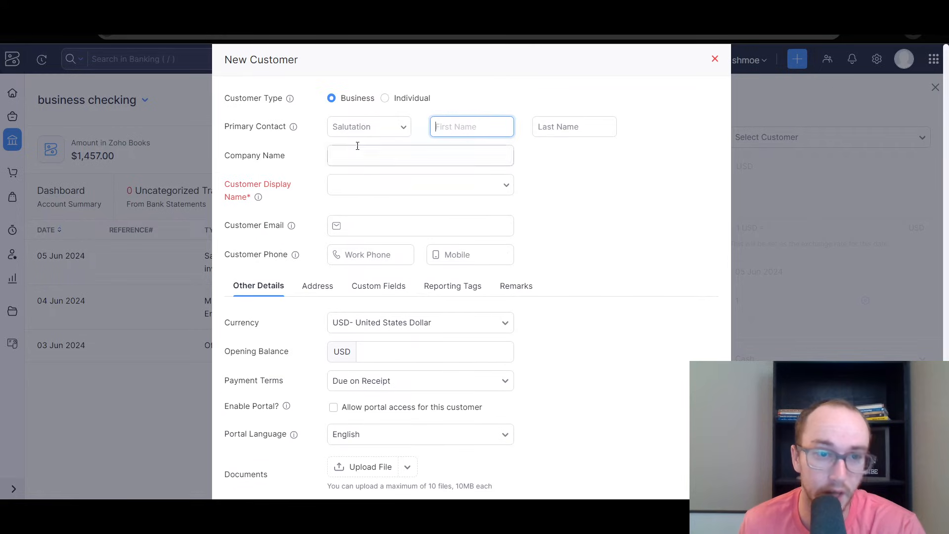
click(385, 98)
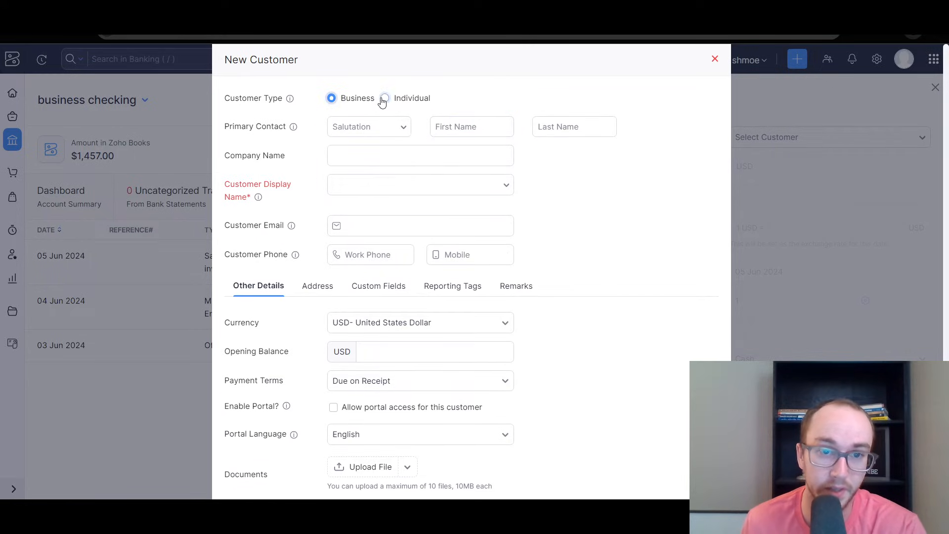
click(330, 101)
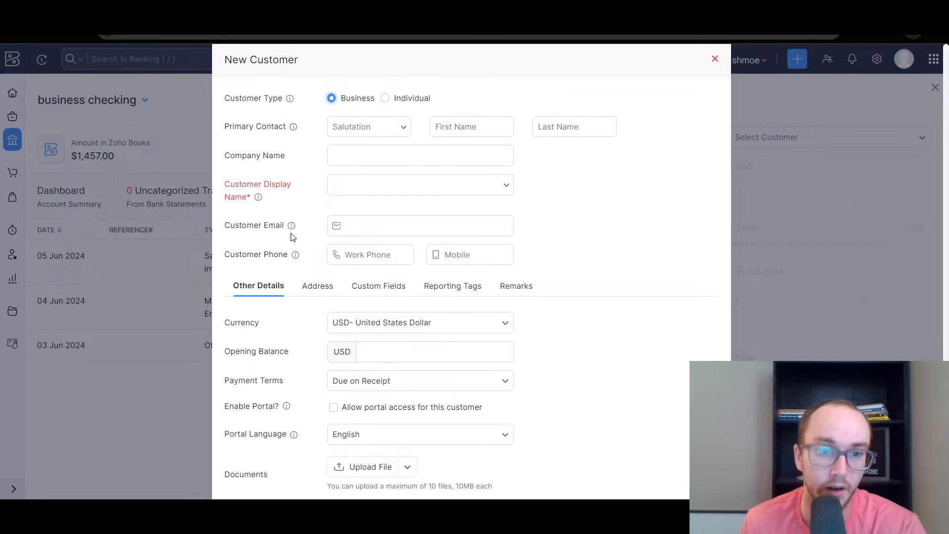
click(384, 192)
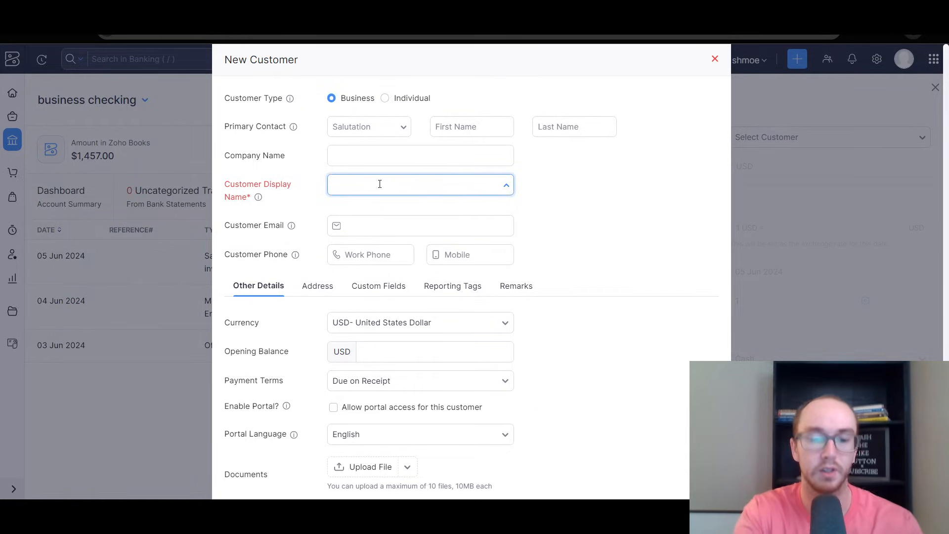
text(joe)
click(314, 153)
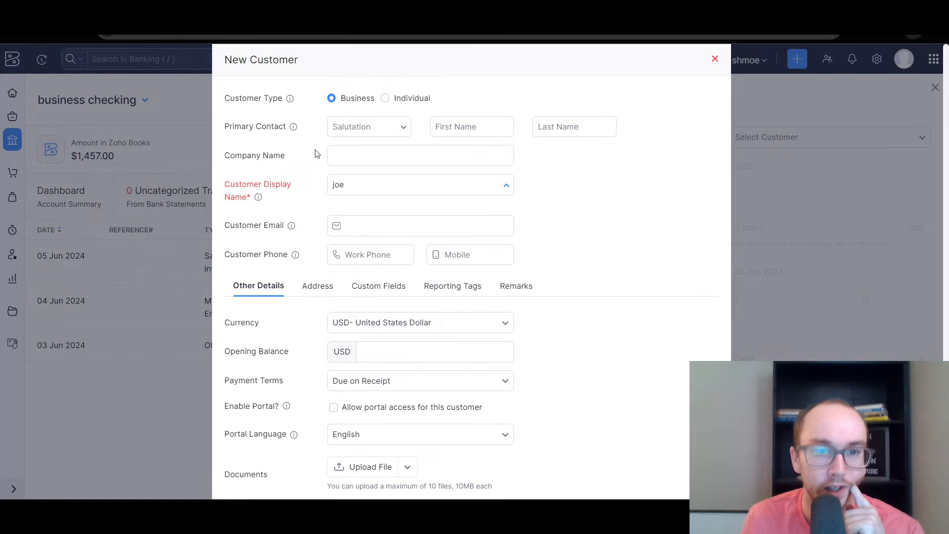
- Look through the payment terms options, keep Due on Receipt, and save the new customer
scroll(318, 148, down, 2)
scroll(318, 148, down, 1)
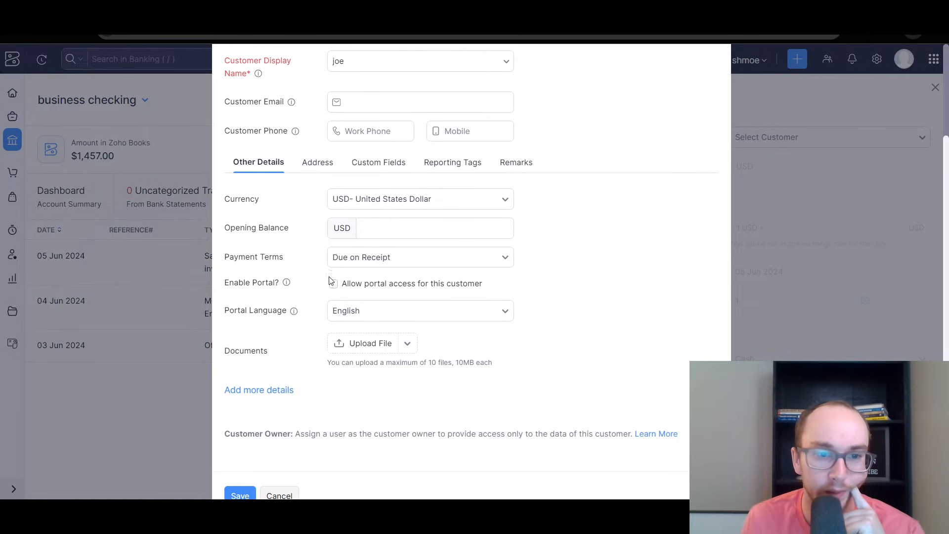
click(354, 262)
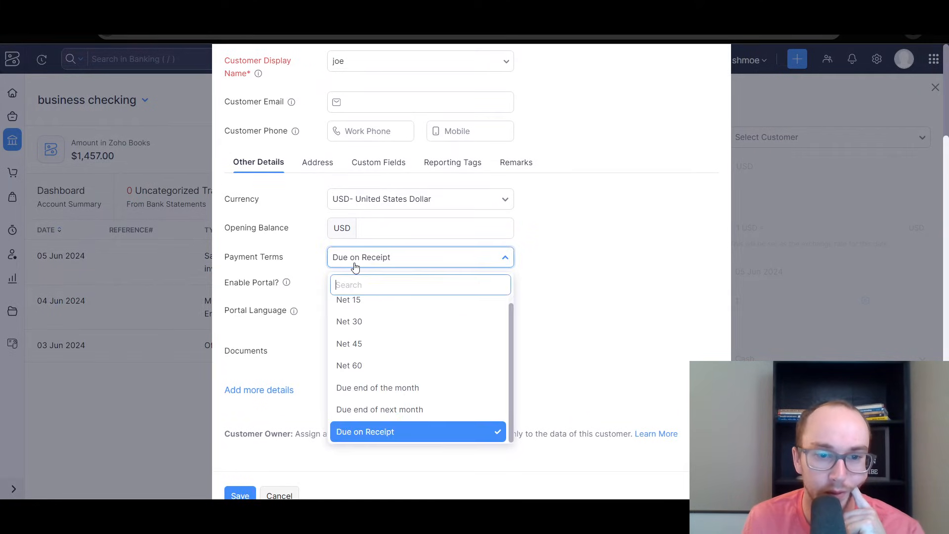
scroll(420, 410, up, 2)
scroll(422, 404, down, 3)
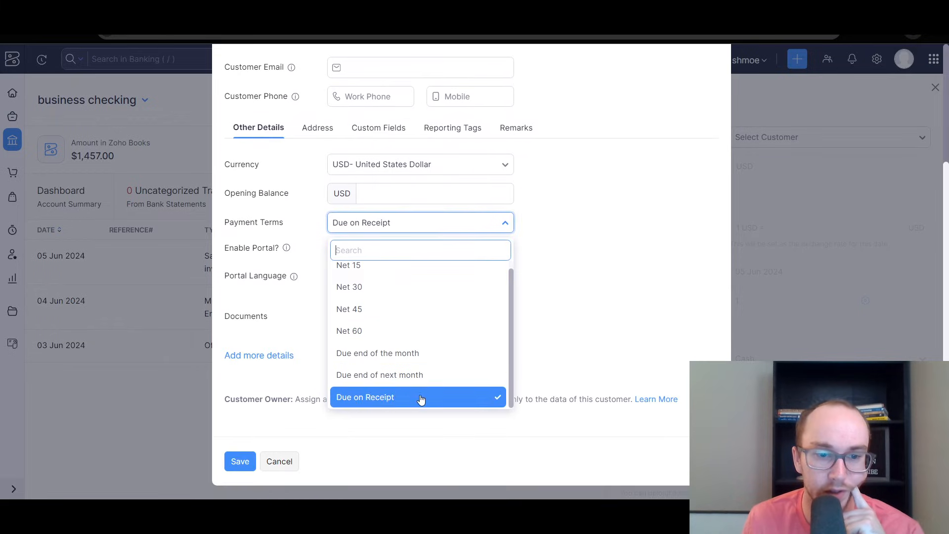
scroll(405, 310, up, 2)
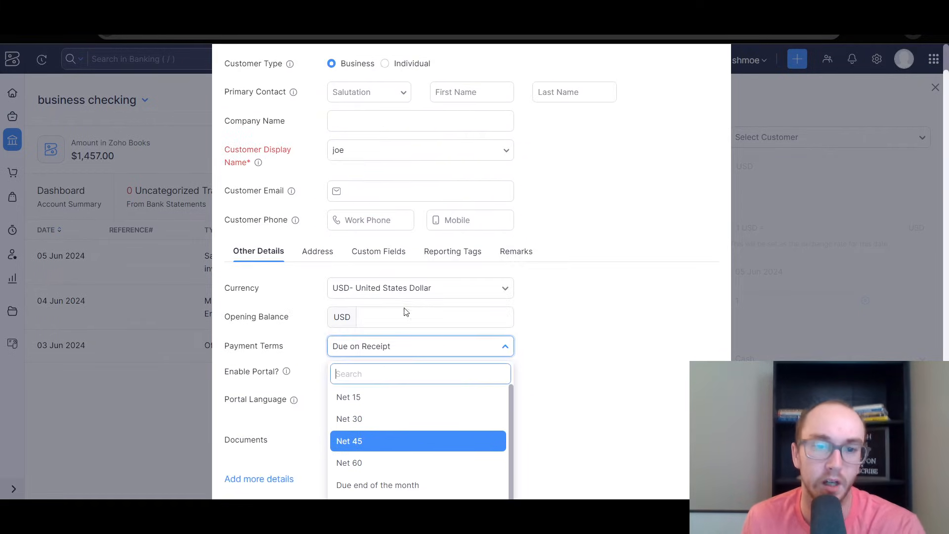
scroll(405, 311, down, 2)
click(298, 220)
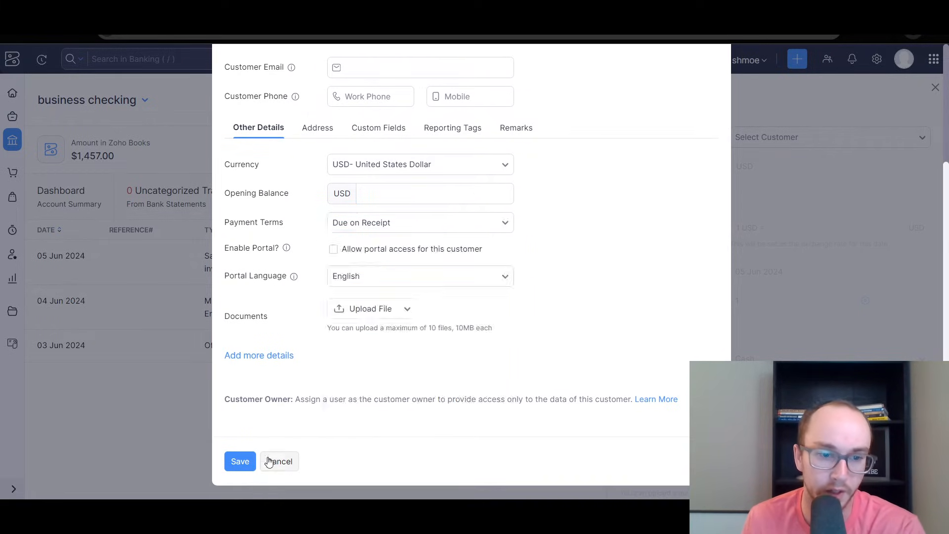
click(241, 461)
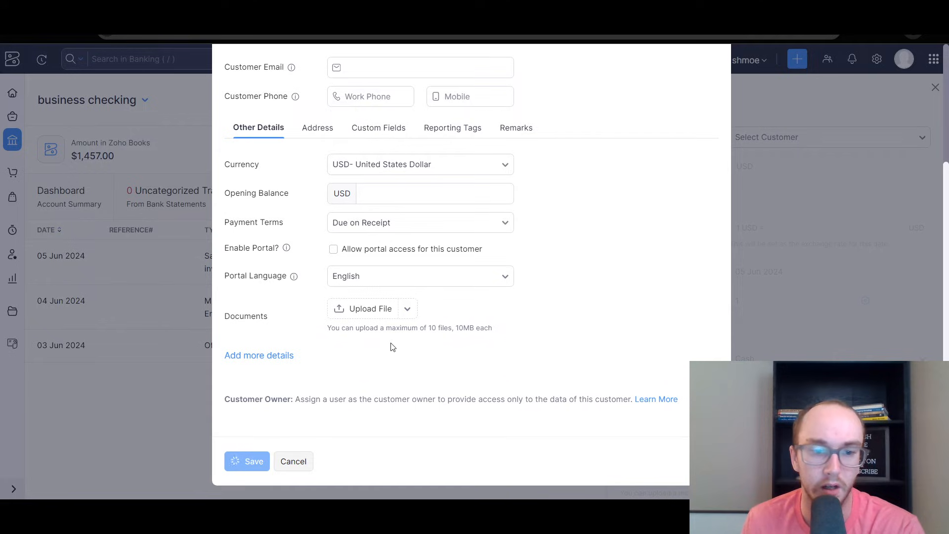
scroll(366, 403, up, 10)
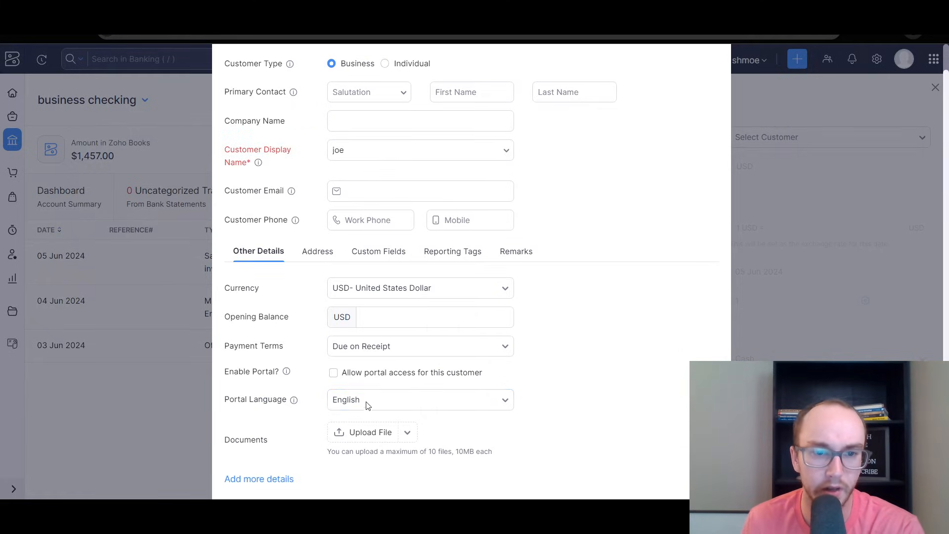
scroll(309, 388, up, 1)
scroll(309, 388, down, 2)
scroll(309, 388, down, 1)
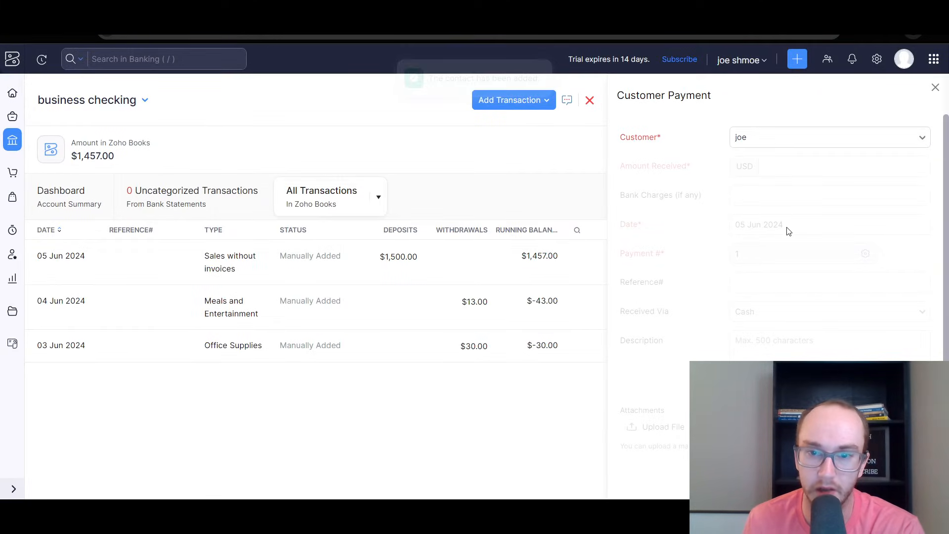
- Enter 1000 USD as the amount received in the new customer's payment
click(759, 143)
click(716, 140)
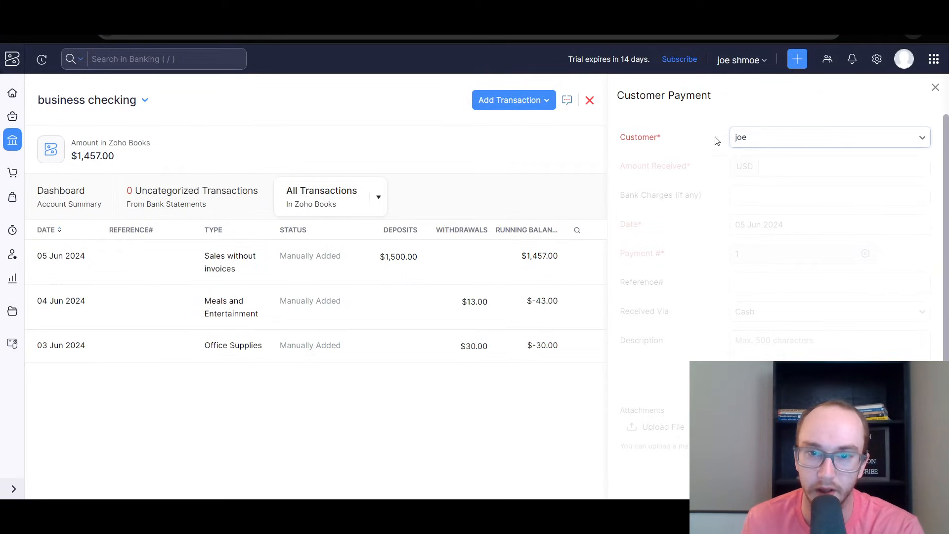
scroll(746, 292, down, 1)
scroll(746, 292, up, 1)
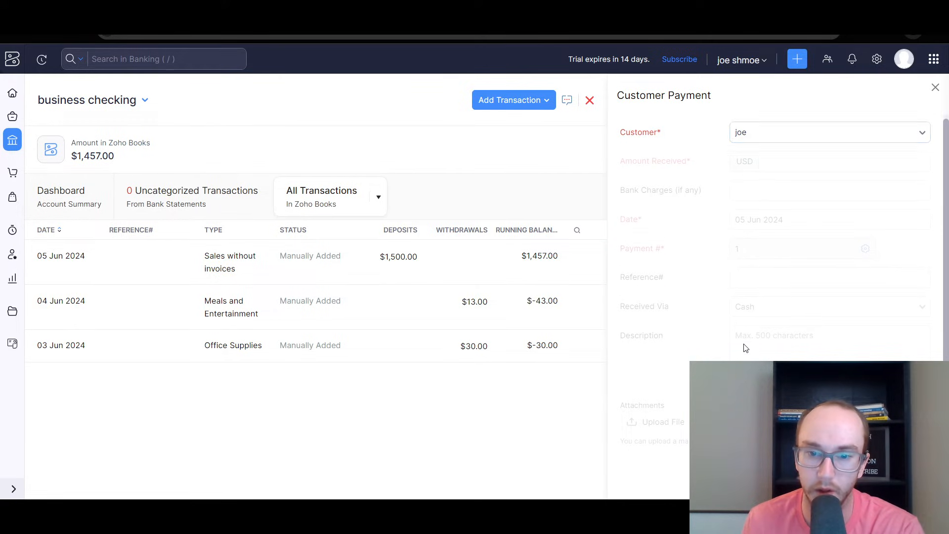
click(756, 138)
click(801, 202)
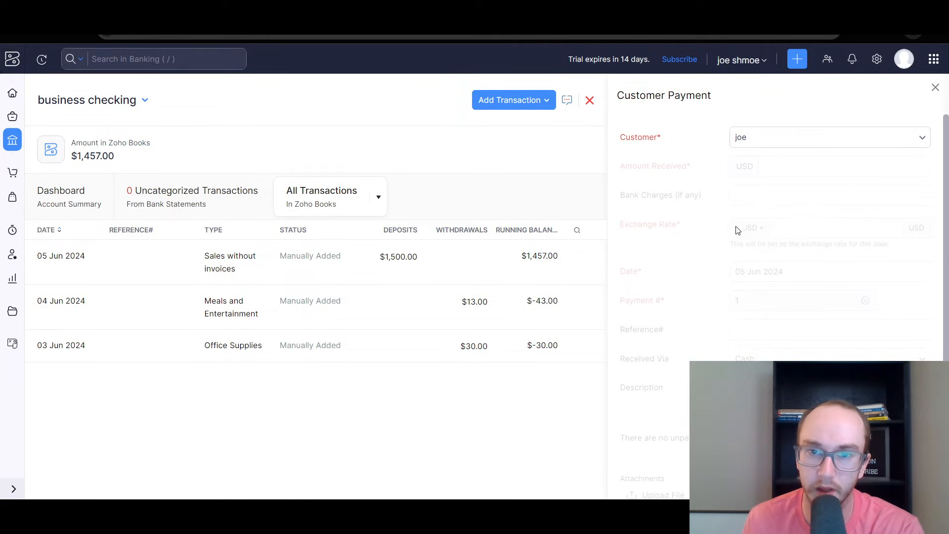
click(808, 172)
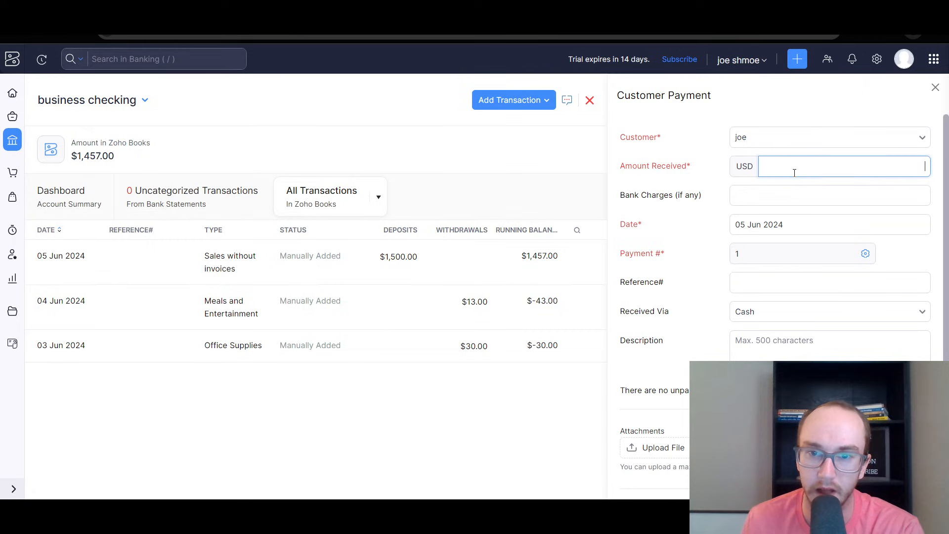
text(100)
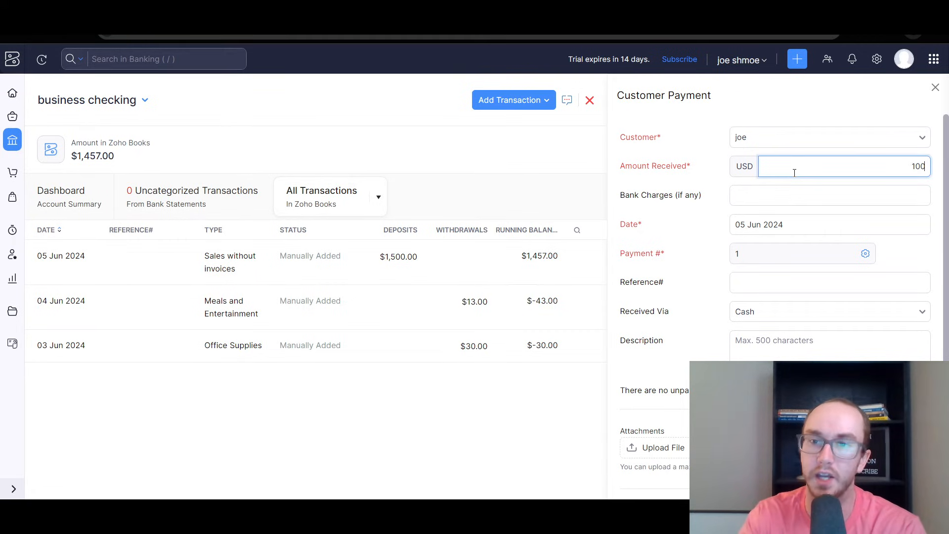
text(0)
click(728, 238)
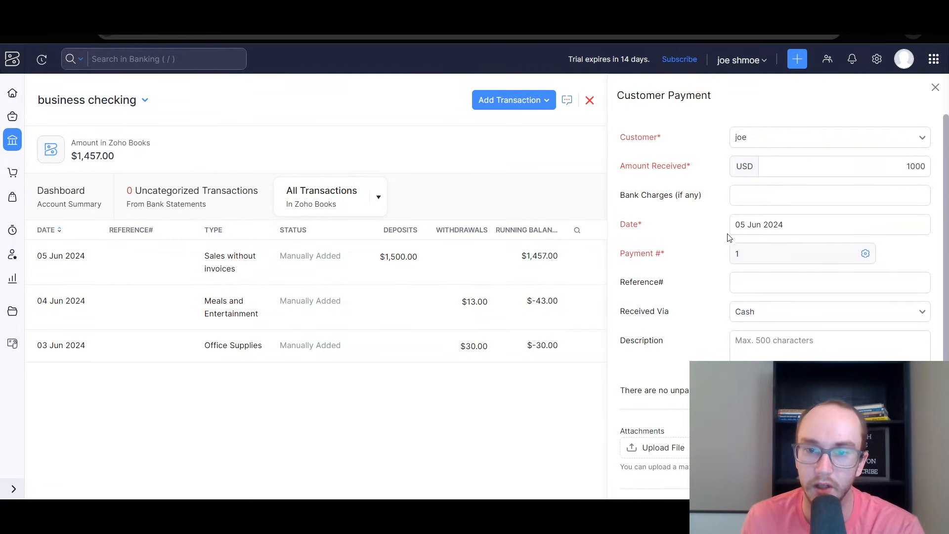
- Save the customer payment, agreeing to store the excess $1000.00 as an overpayment, and close the transaction details
scroll(722, 274, down, 1)
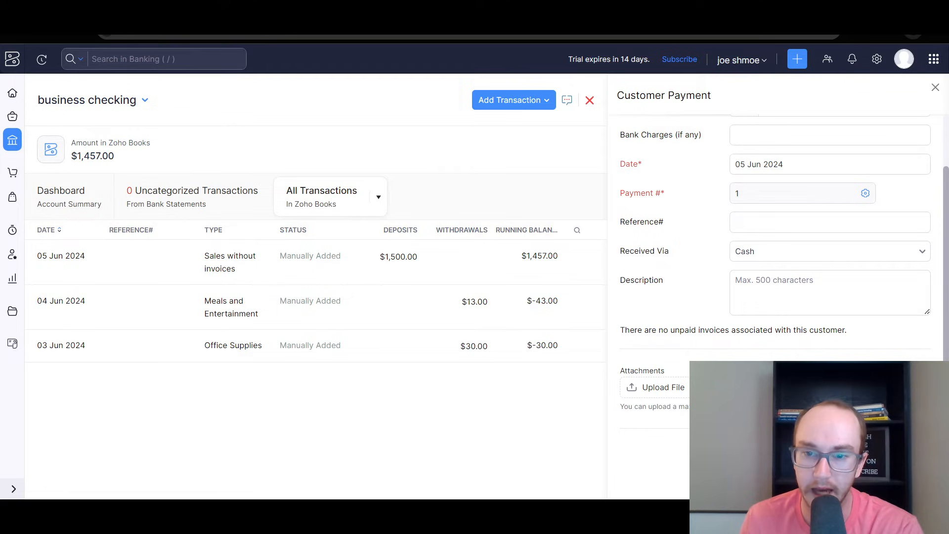
click(868, 453)
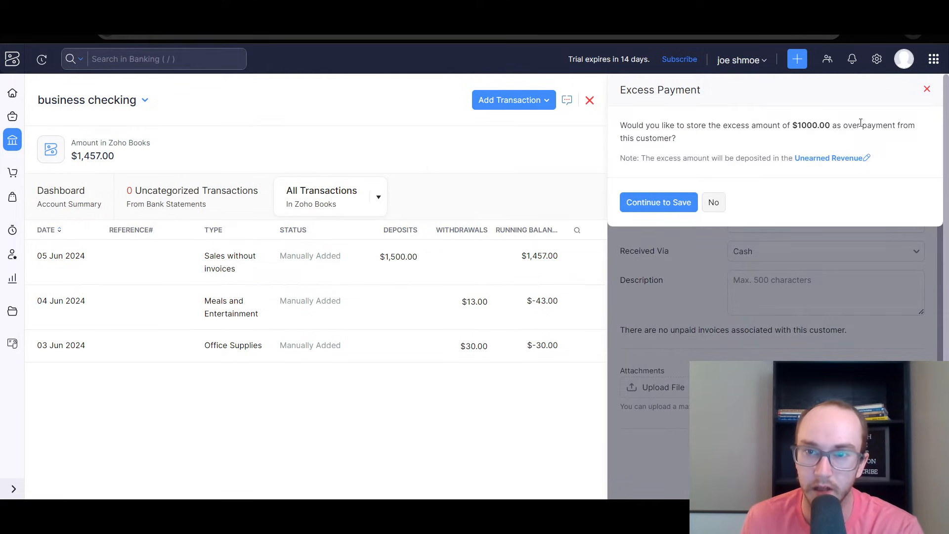
click(662, 203)
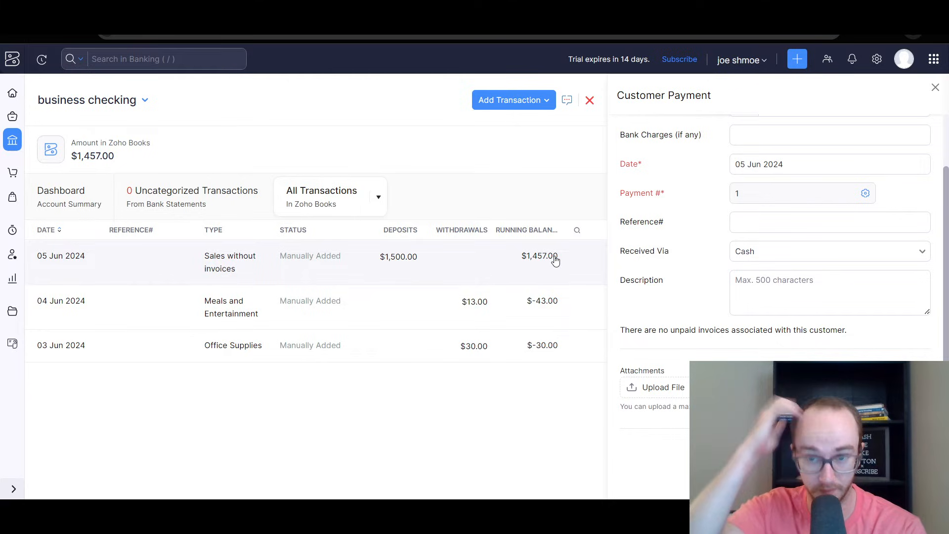
scroll(697, 227, up, 2)
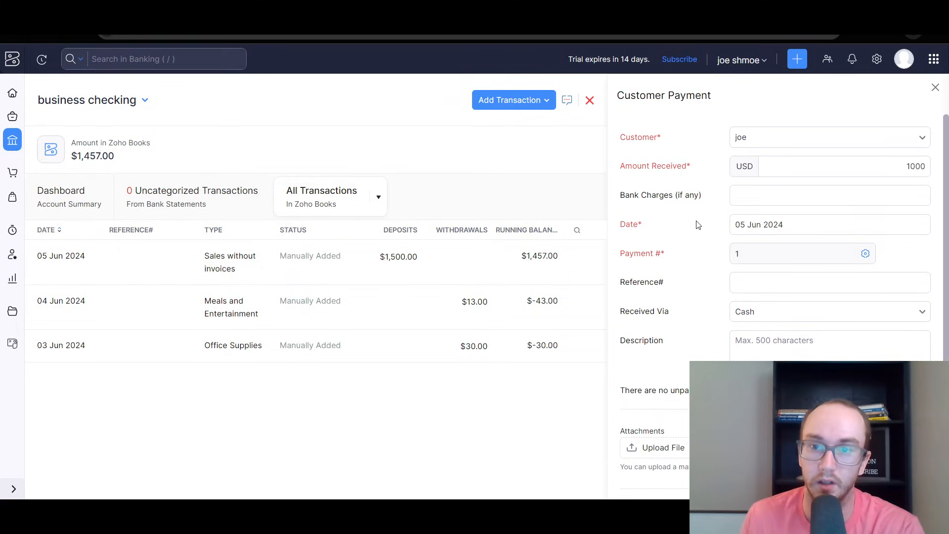
scroll(767, 256, down, 1)
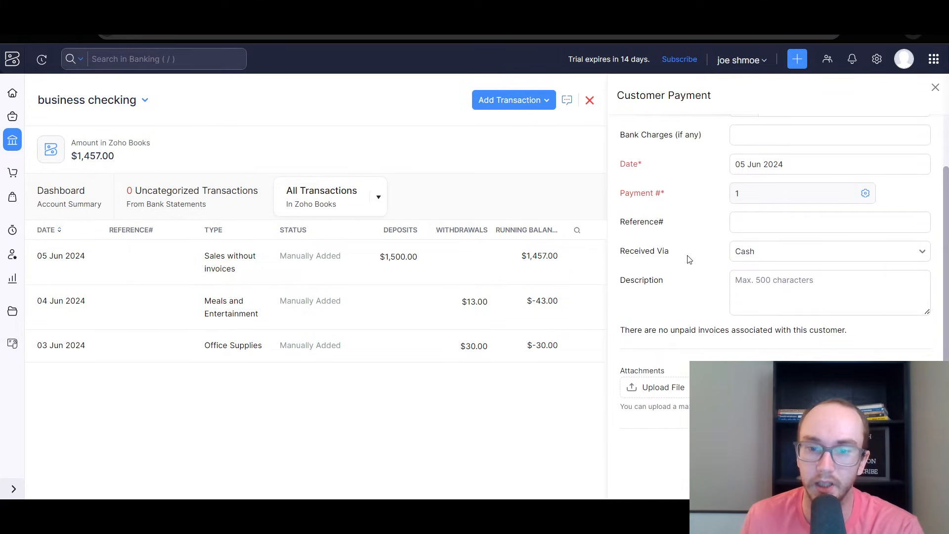
scroll(690, 259, up, 1)
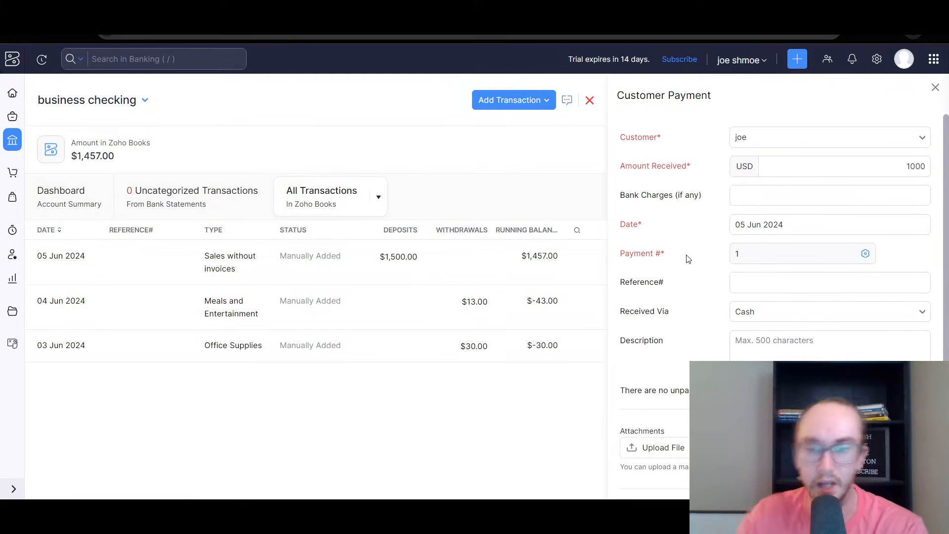
key(Return)
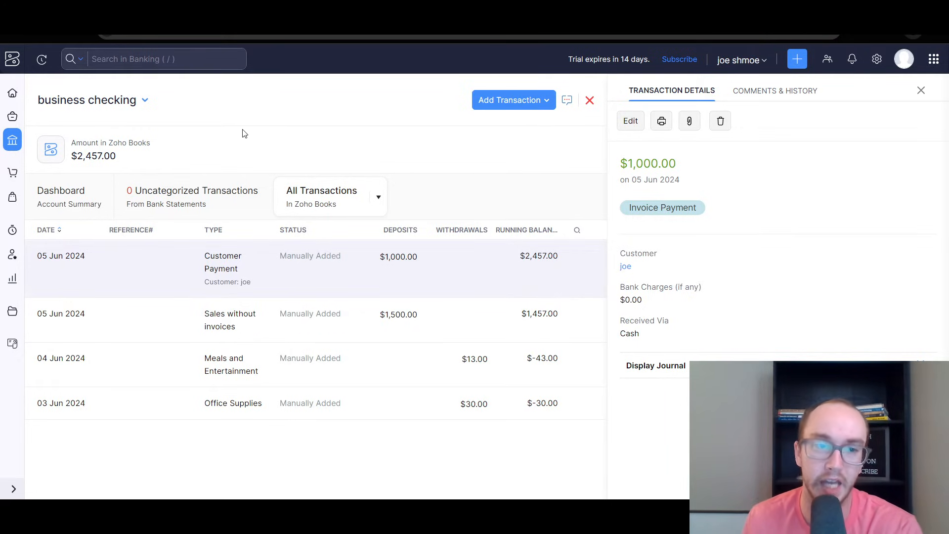
click(922, 92)
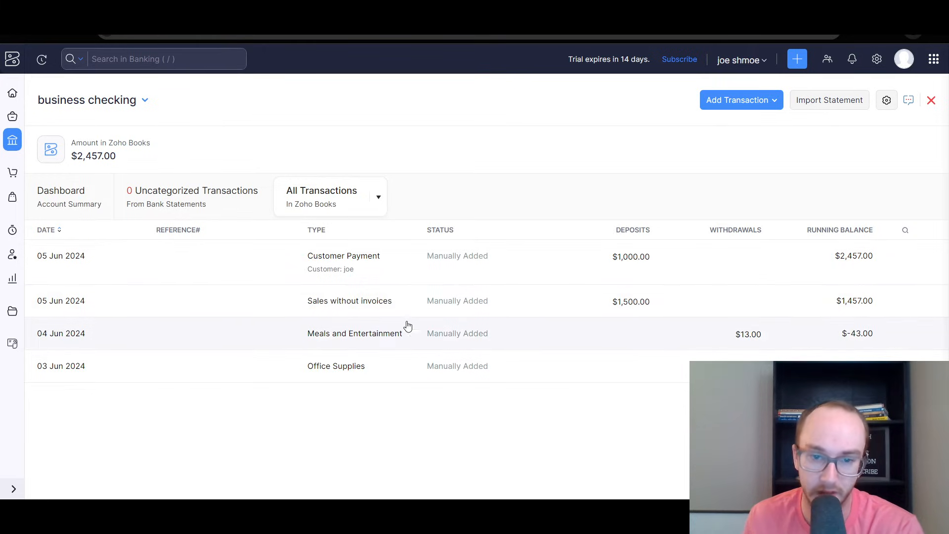
- Open the home dashboard and look over its receivables, payables, cash flow, and top expenses
click(15, 95)
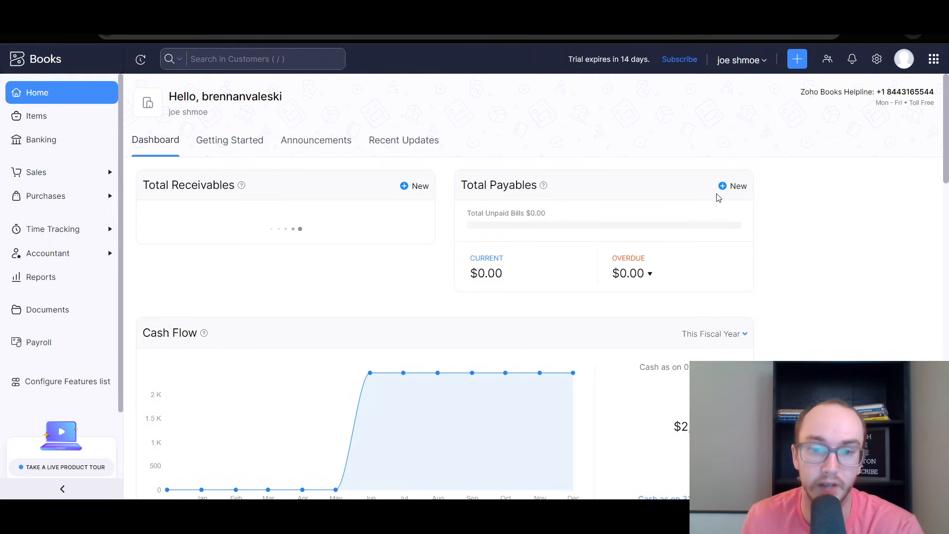
scroll(757, 268, down, 1)
scroll(565, 267, up, 1)
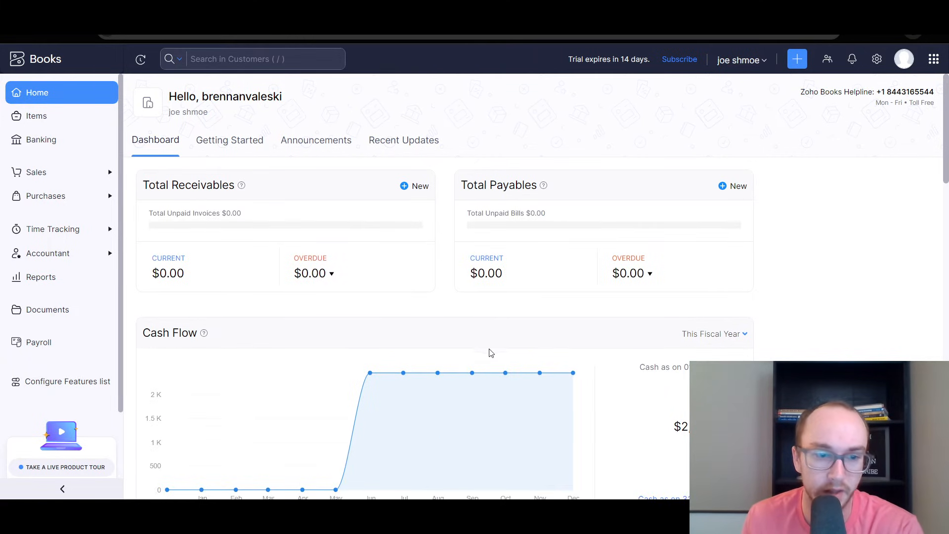
mouse_move(557, 376)
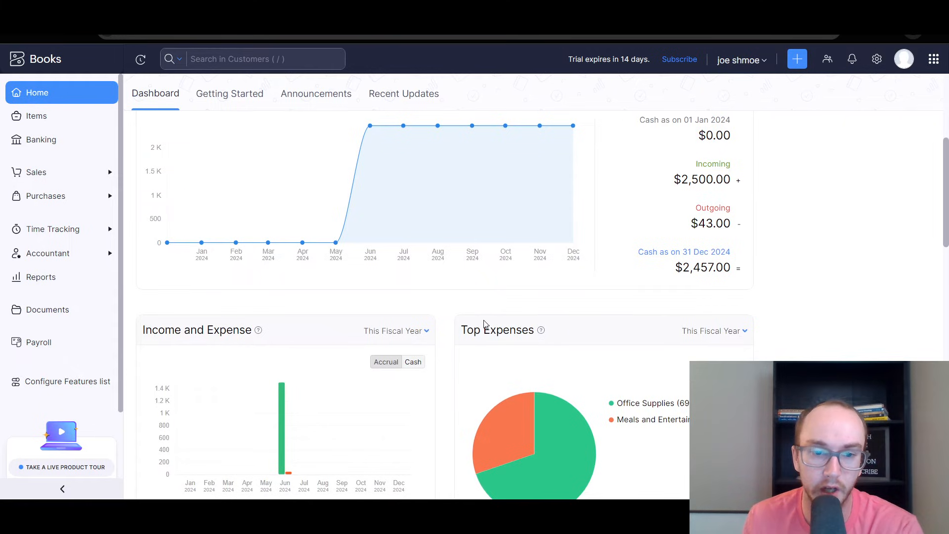
scroll(477, 319, down, 3)
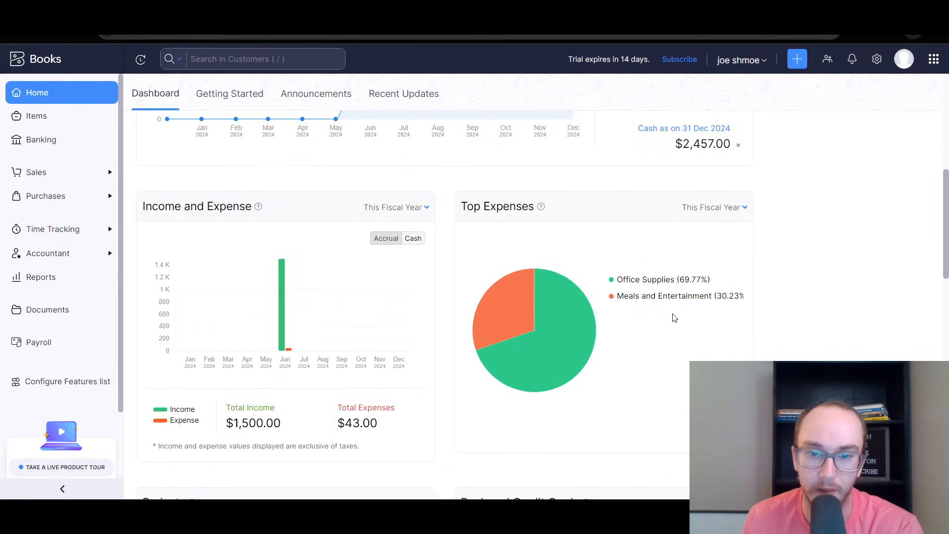
mouse_move(576, 312)
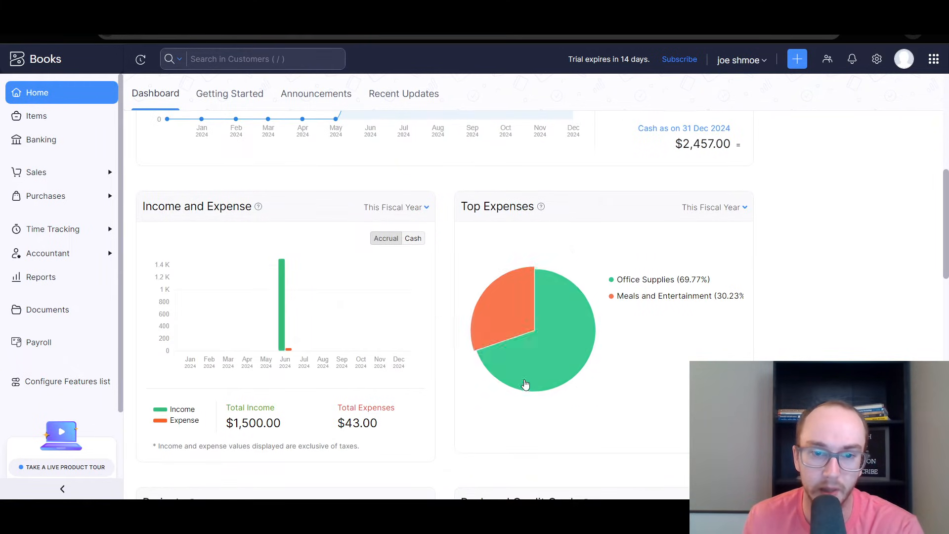
scroll(386, 424, down, 3)
scroll(386, 425, up, 1)
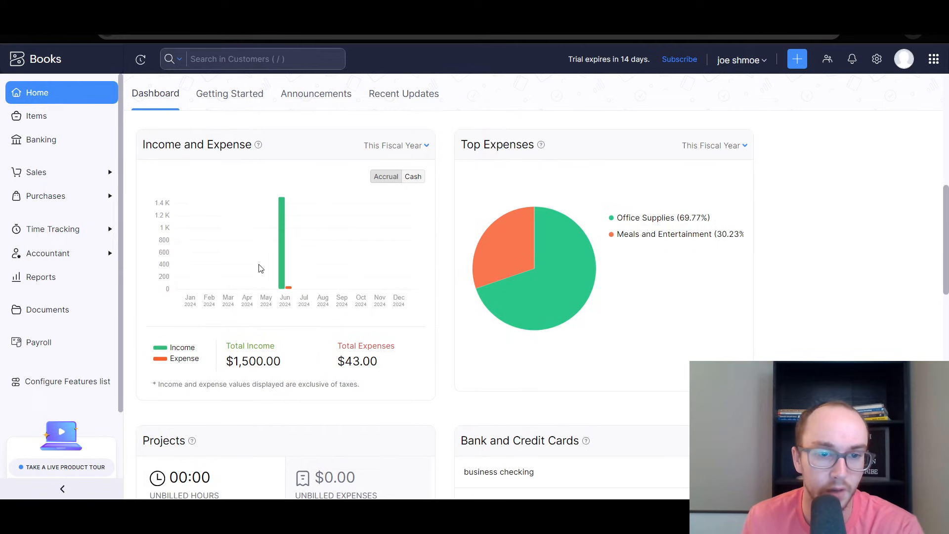
- Switch the Income and Expense chart to cash basis and set its period to Last 6 Months
mouse_move(282, 276)
click(421, 177)
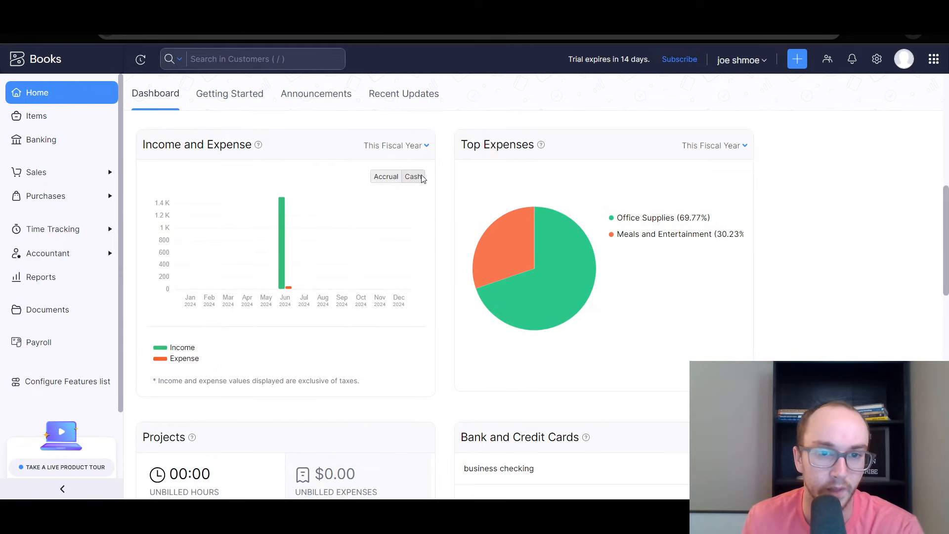
click(380, 179)
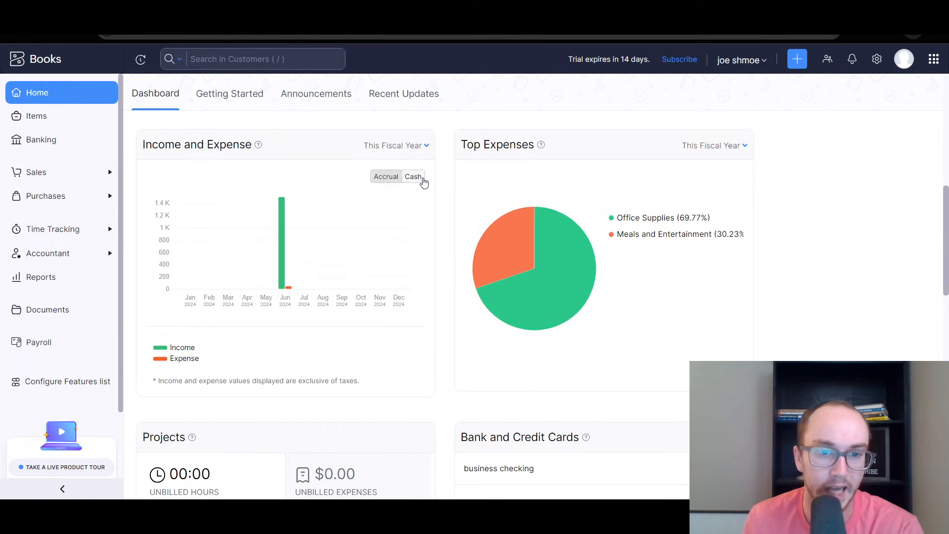
click(418, 178)
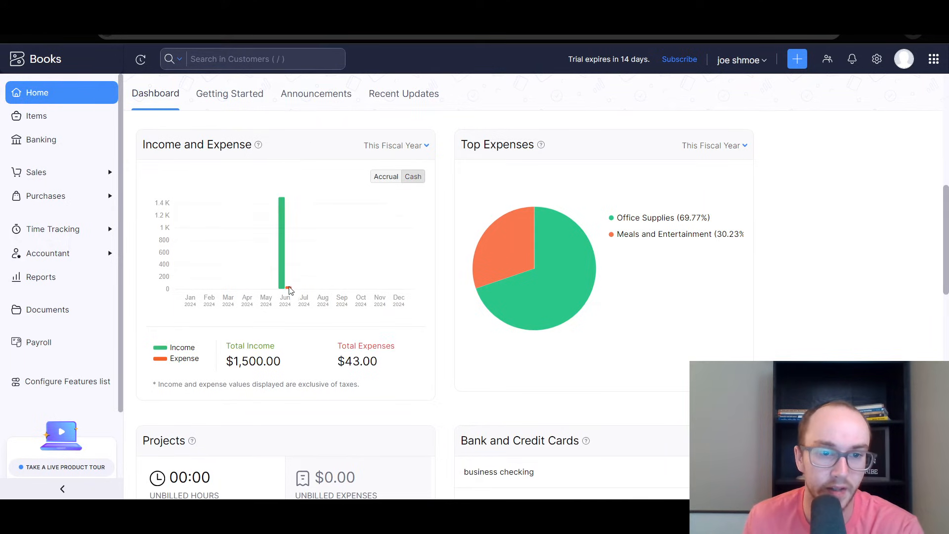
mouse_move(289, 292)
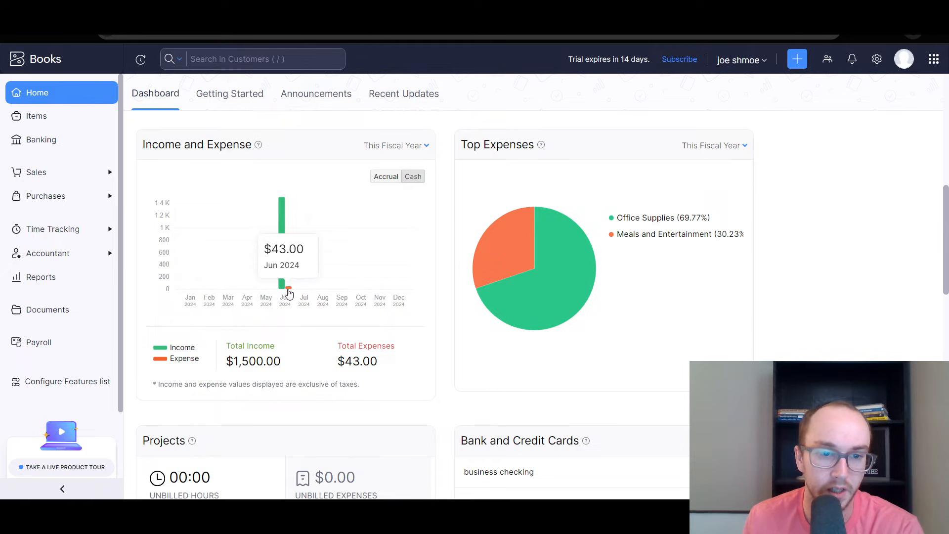
click(388, 148)
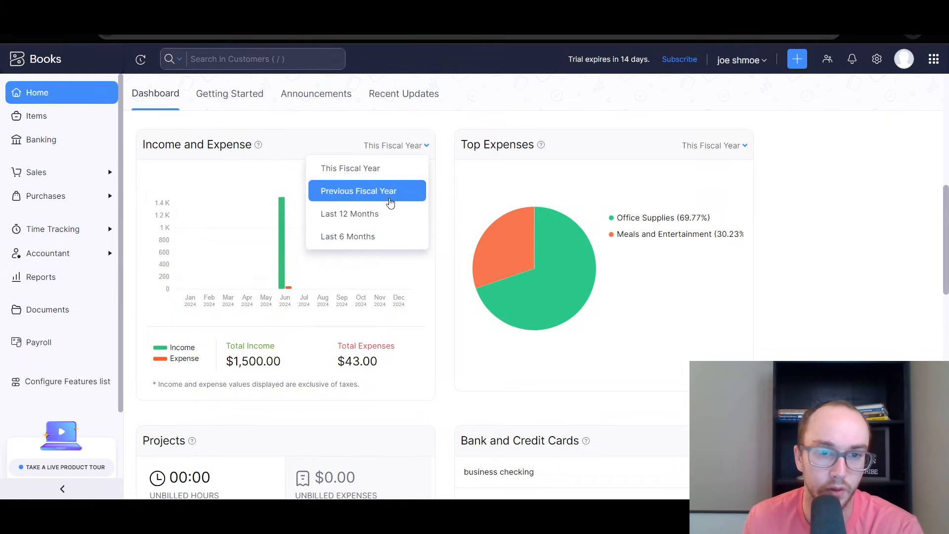
click(390, 237)
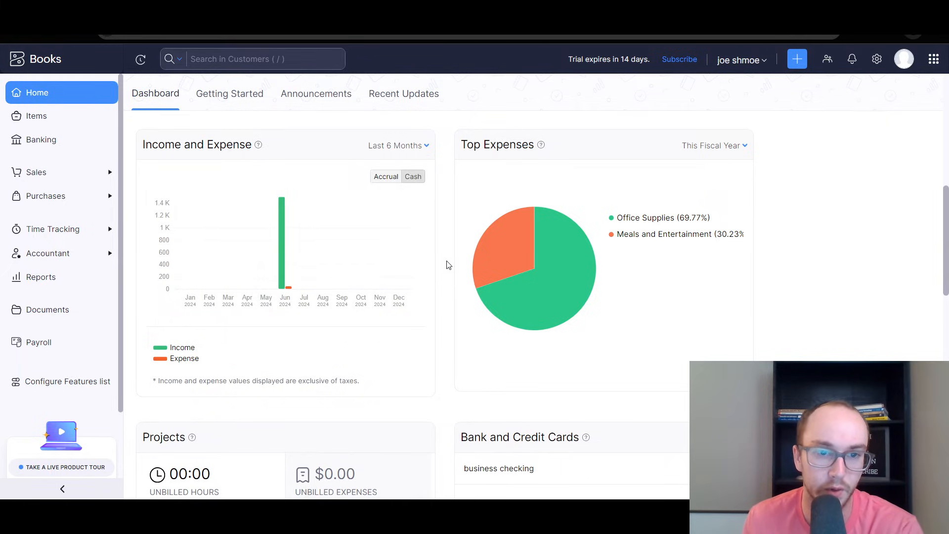
mouse_move(391, 283)
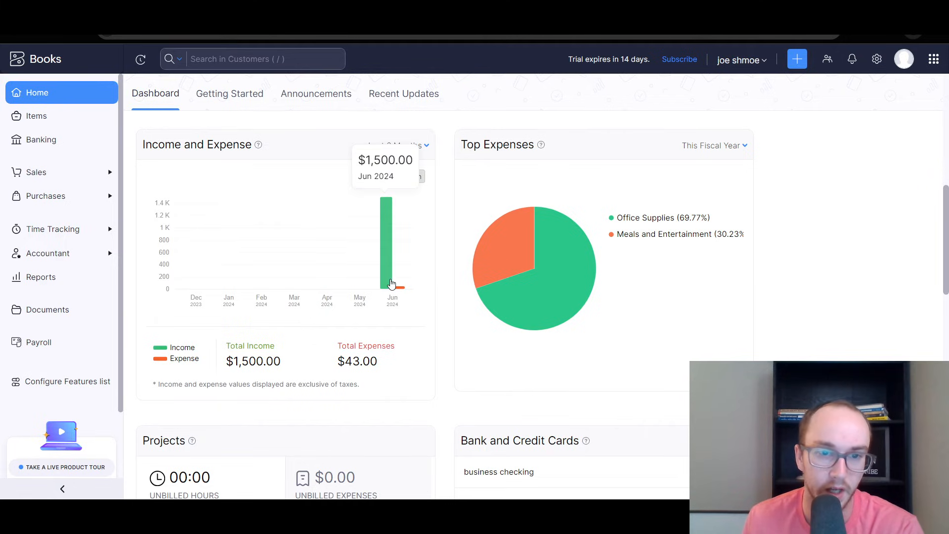
- Examine the dashboard's Projects, Bank and Credit Cards, and Account Watchlist sections and the monthly balances in the cash flow chart
scroll(424, 302, down, 5)
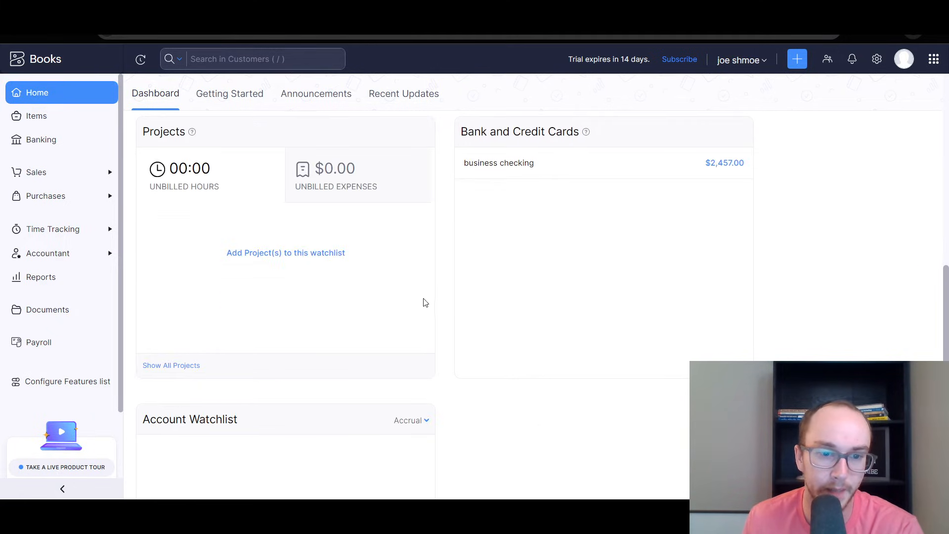
scroll(425, 299, up, 6)
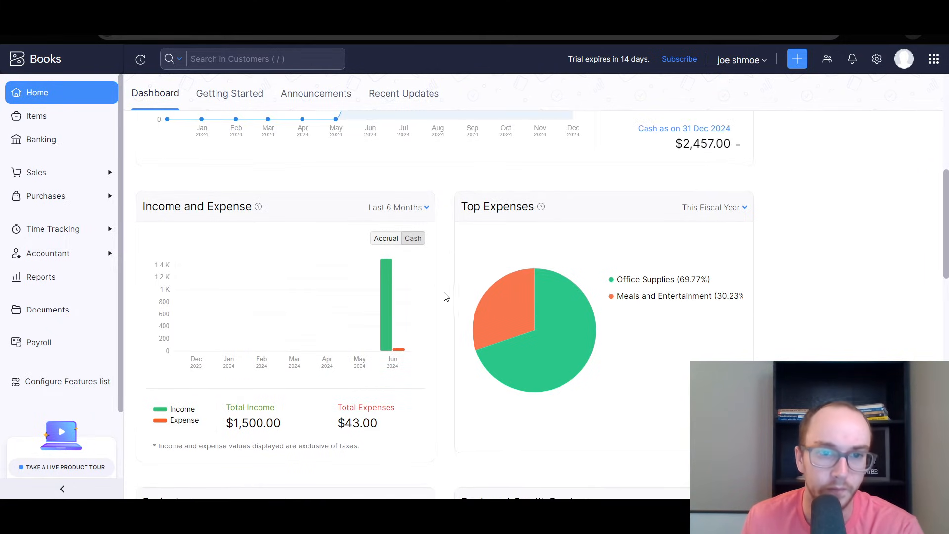
scroll(446, 297, up, 5)
mouse_move(574, 312)
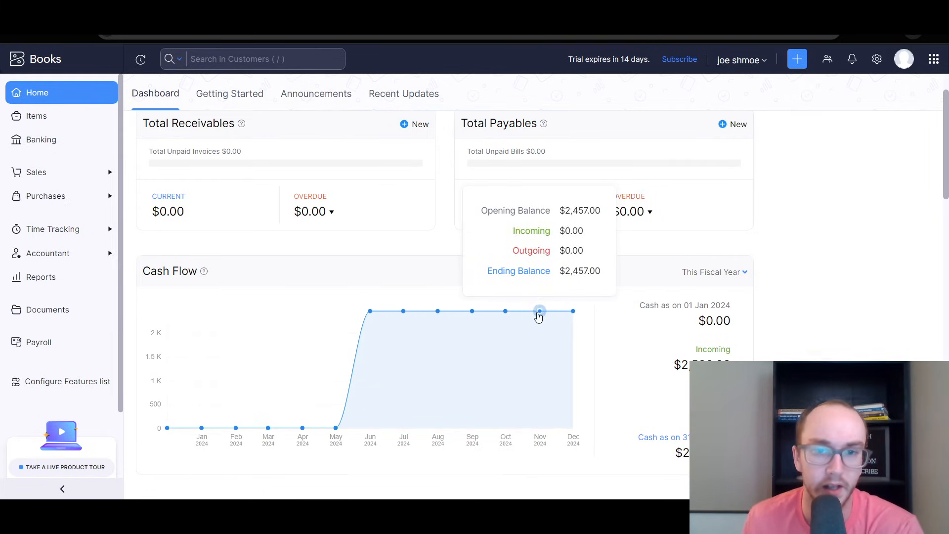
scroll(595, 308, down, 4)
scroll(595, 307, down, 9)
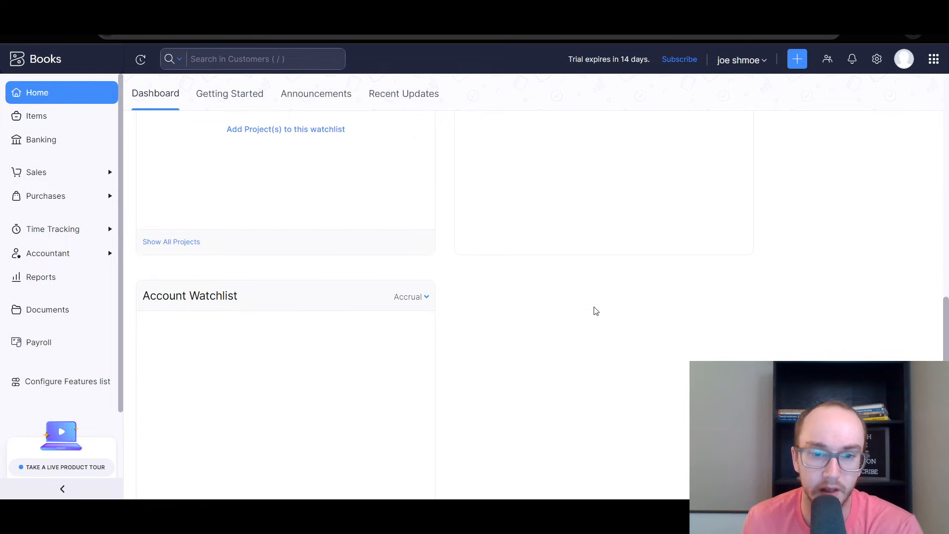
scroll(512, 332, up, 4)
scroll(722, 302, down, 1)
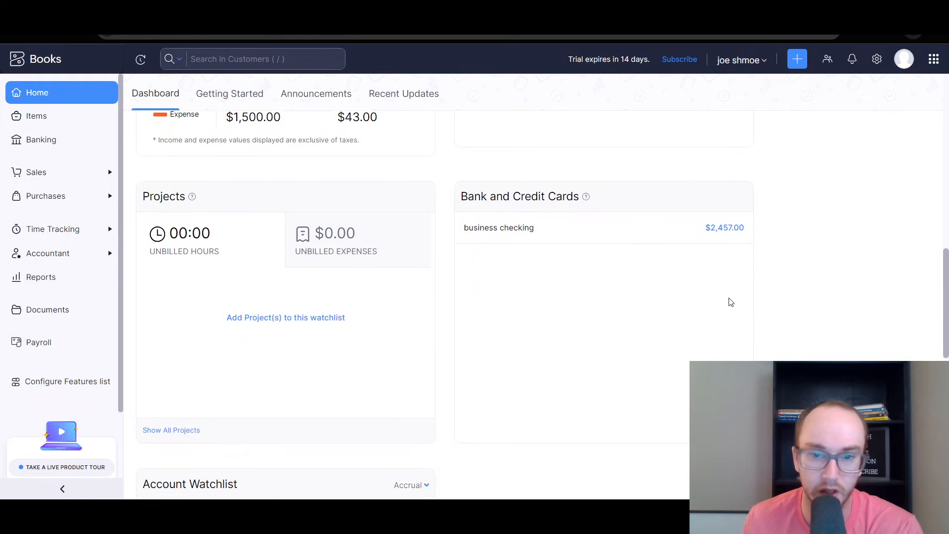
scroll(498, 426, up, 5)
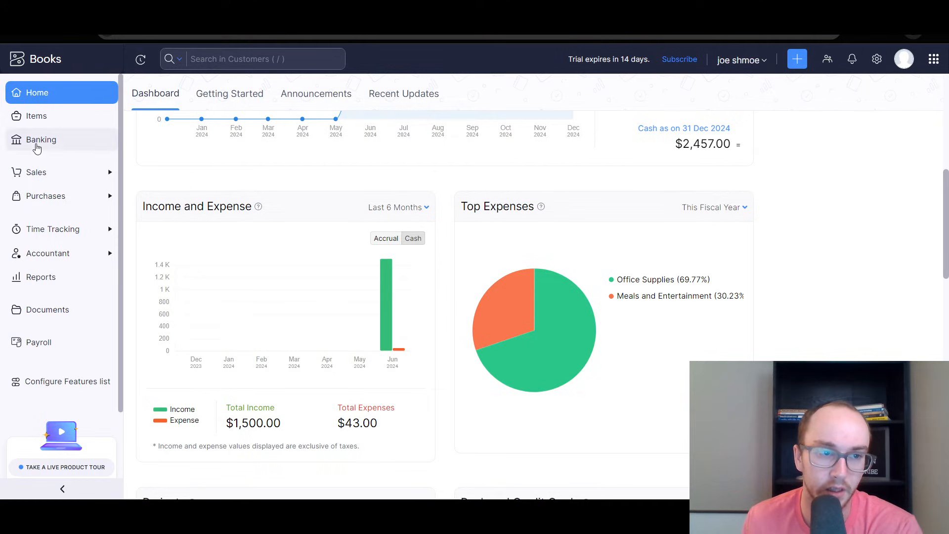
scroll(169, 271, up, 6)
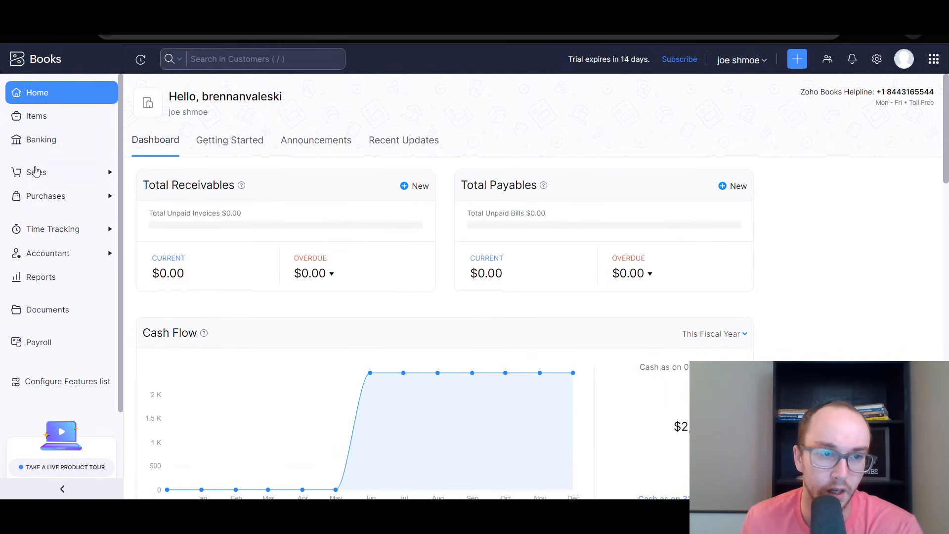
- Open the Banking overview and examine the bank balance chart and the list of active accounts
click(45, 142)
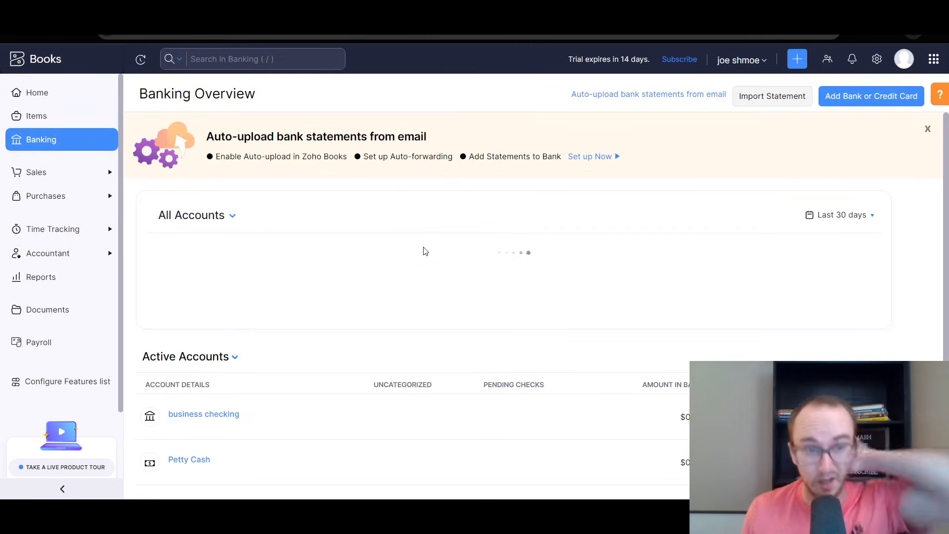
scroll(349, 305, down, 2)
scroll(349, 305, down, 4)
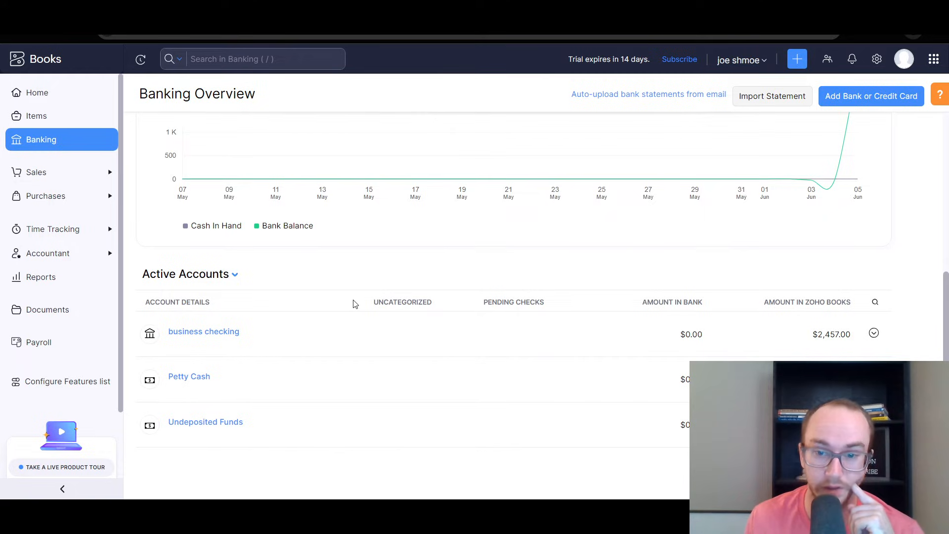
click(873, 332)
scroll(922, 314, up, 4)
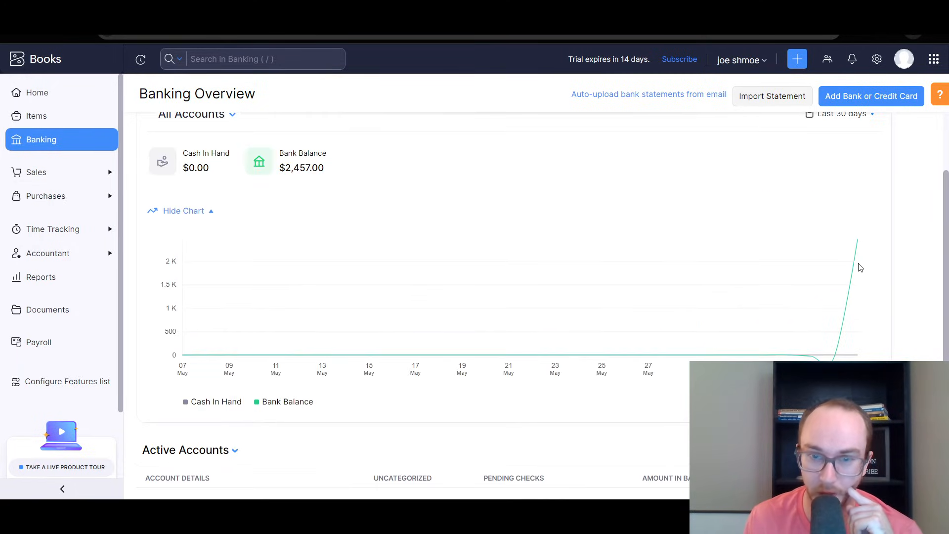
mouse_move(844, 262)
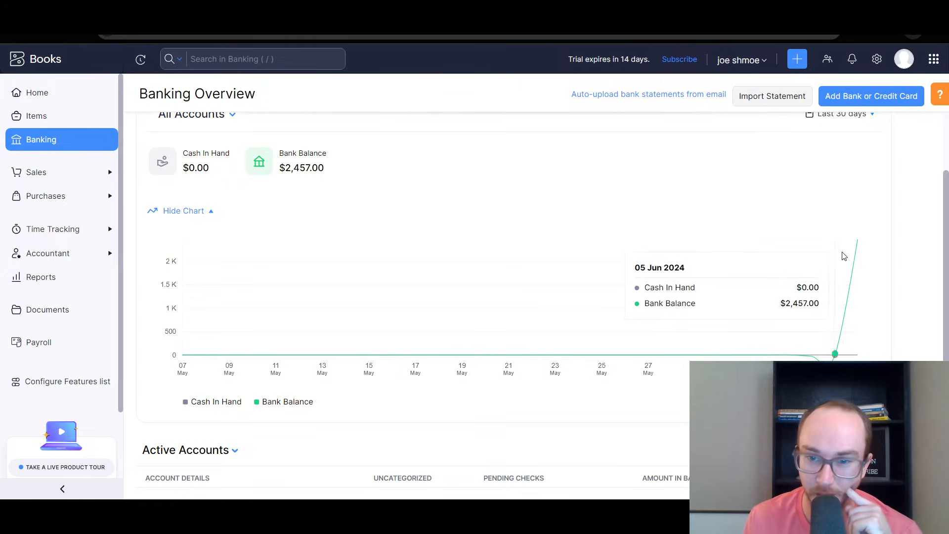
scroll(909, 265, down, 3)
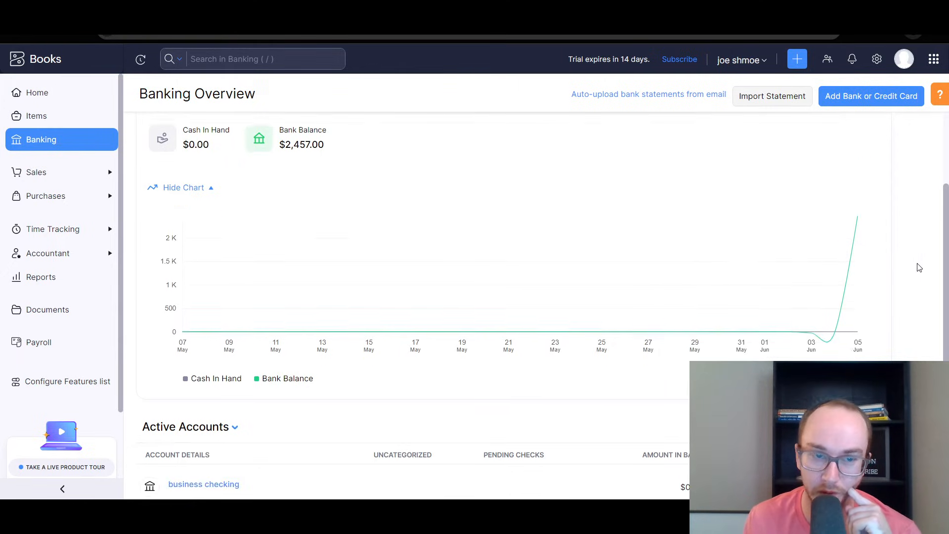
- Open the business checking account and view the details of its Customer Payment transaction
click(199, 388)
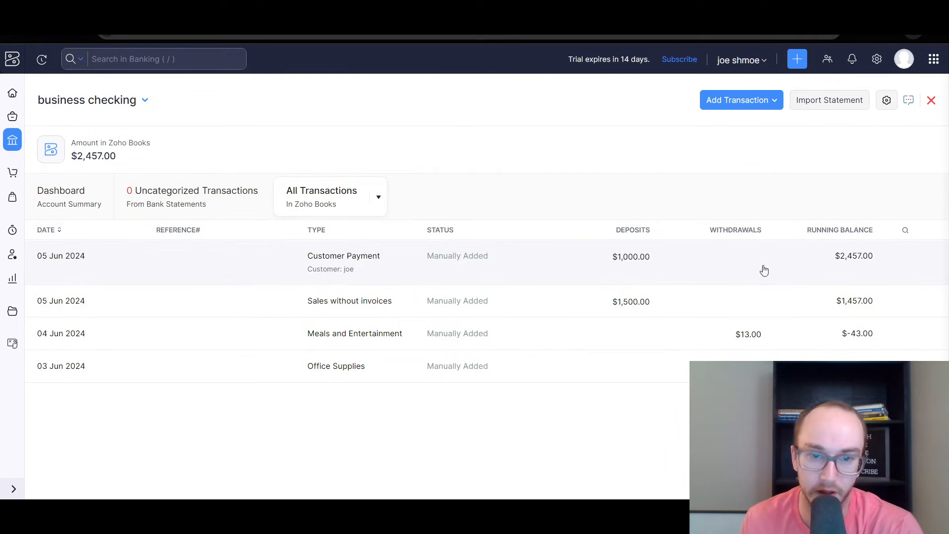
click(111, 262)
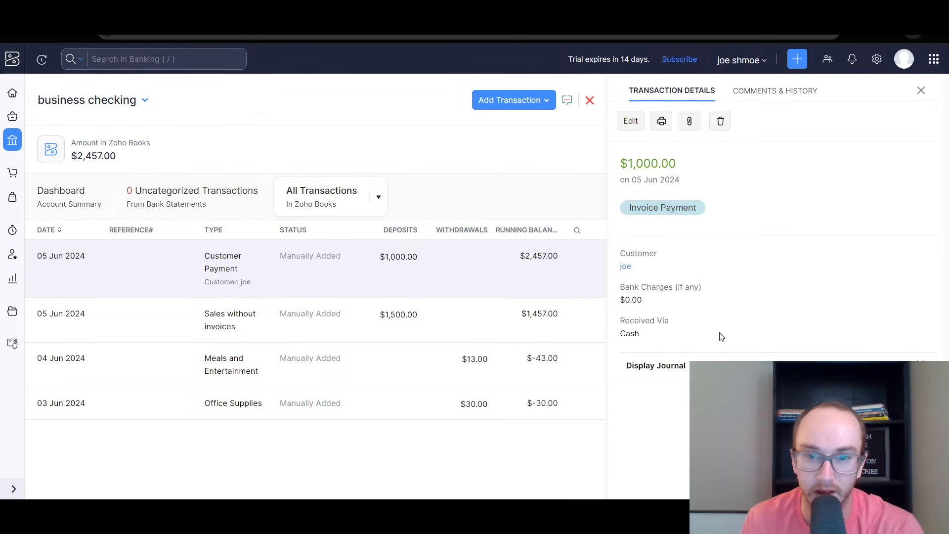
- Delete the $1,000.00 Customer Payment transaction from the business checking account
click(720, 121)
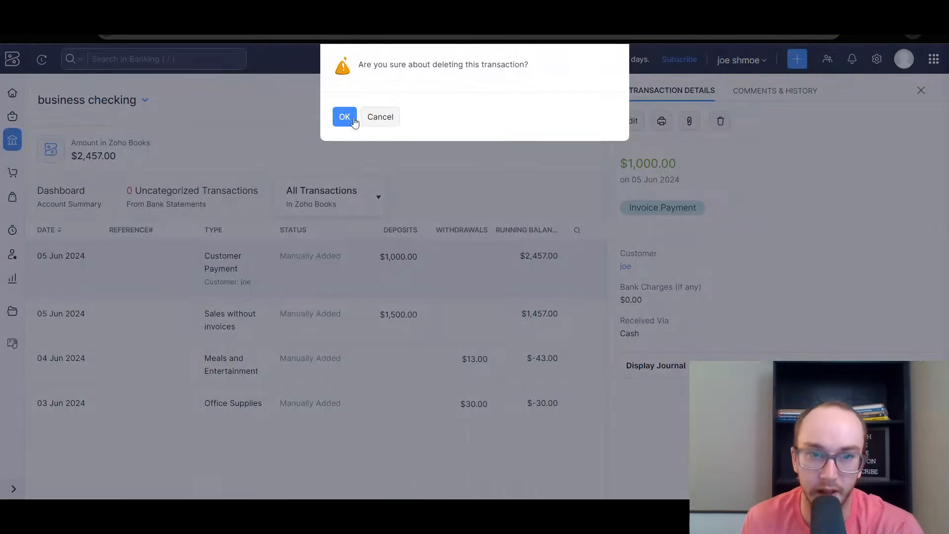
click(345, 117)
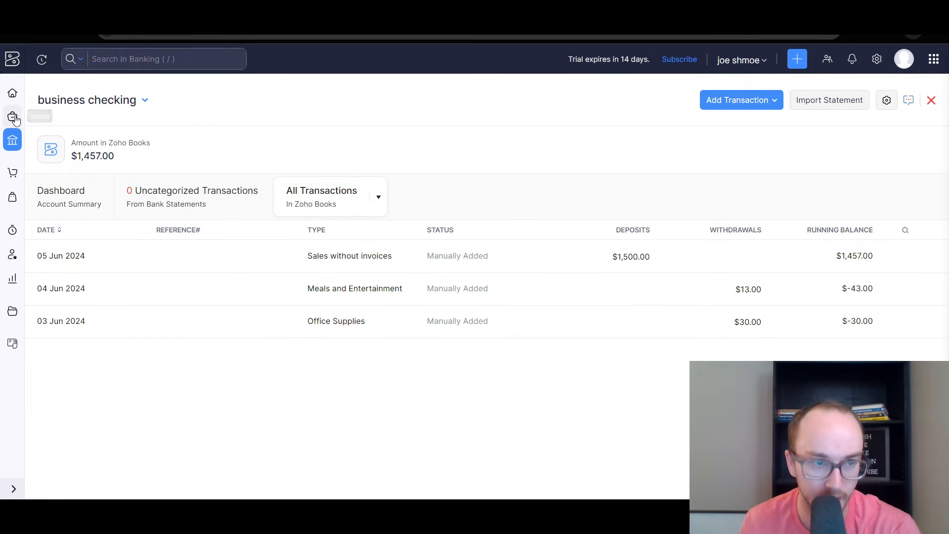
- Open the Items list and read the note about Zoho Inventory's advanced inventory management software
click(14, 174)
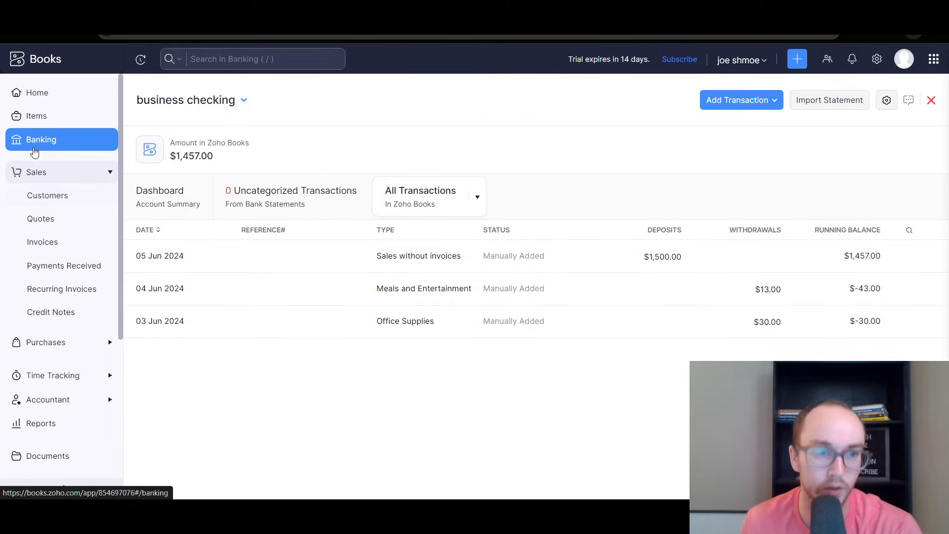
click(37, 113)
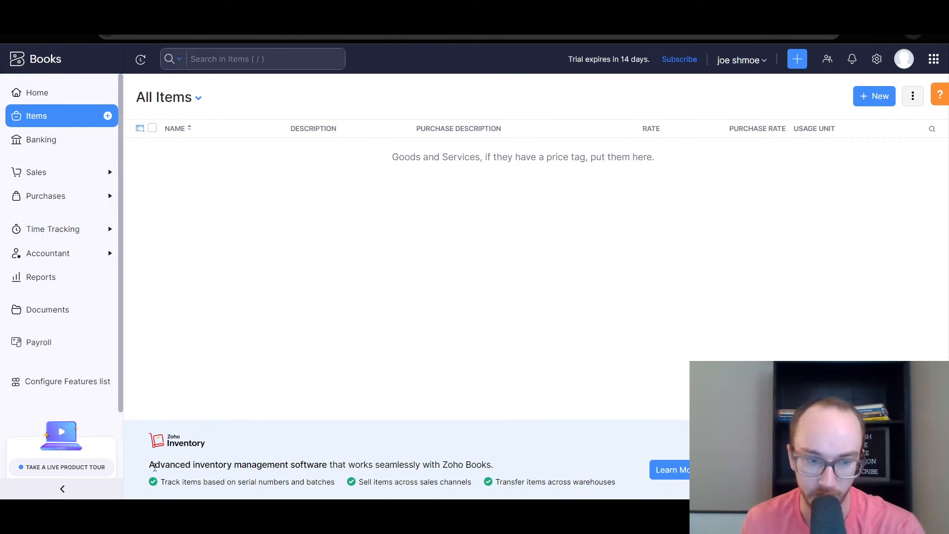
drag(154, 467, 315, 466)
click(457, 463)
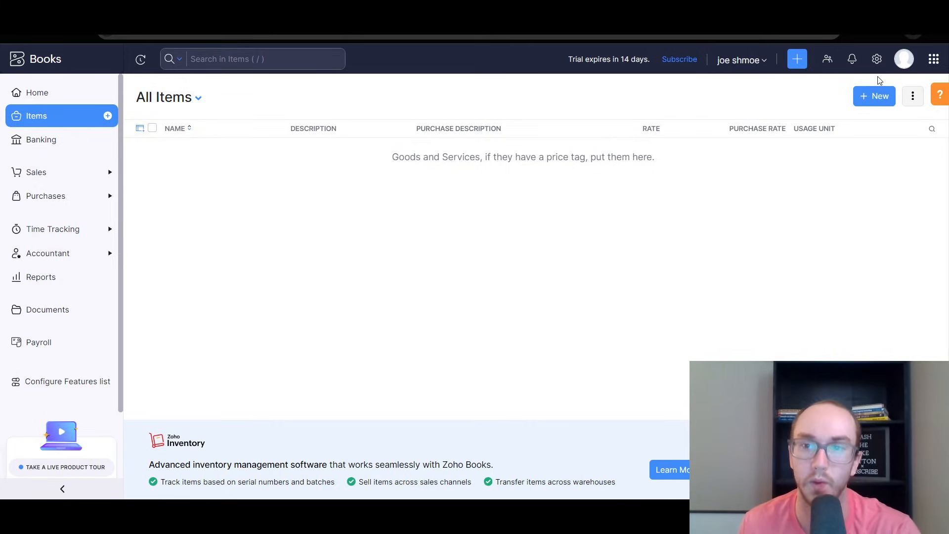
- Start a new item and set its type to Service
click(872, 97)
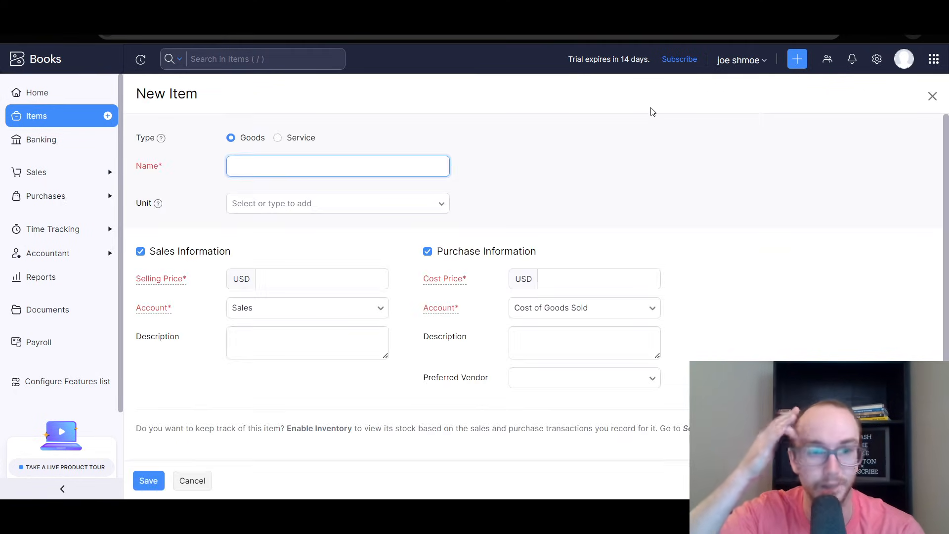
scroll(414, 147, down, 2)
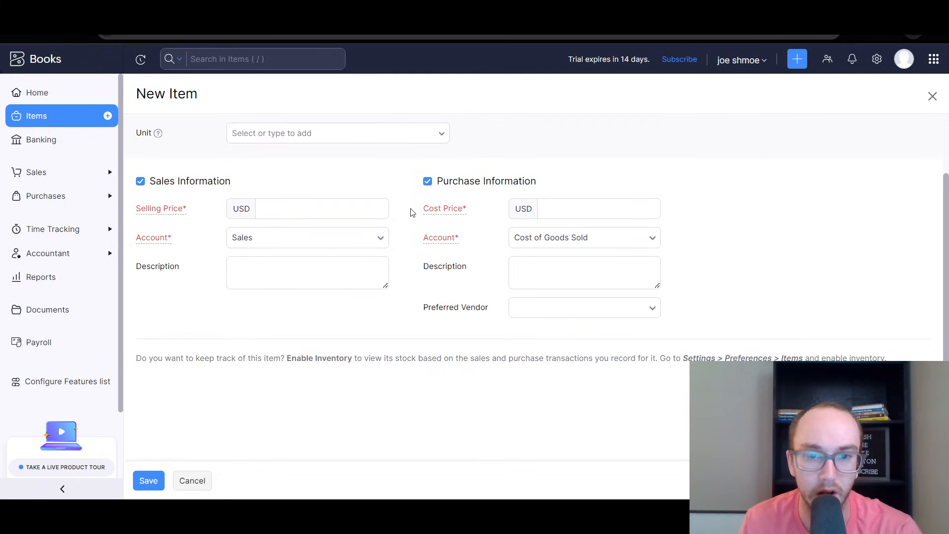
scroll(413, 213, up, 2)
click(280, 138)
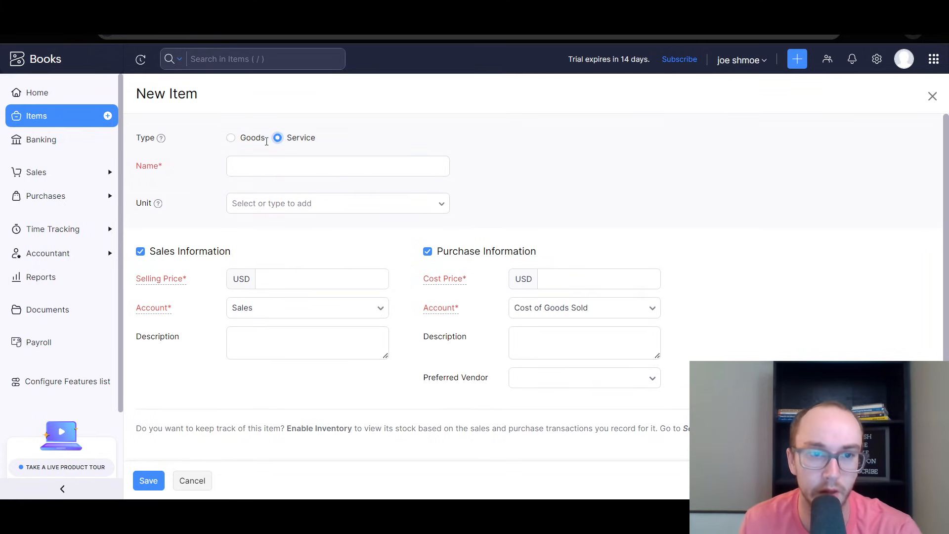
click(231, 137)
click(278, 138)
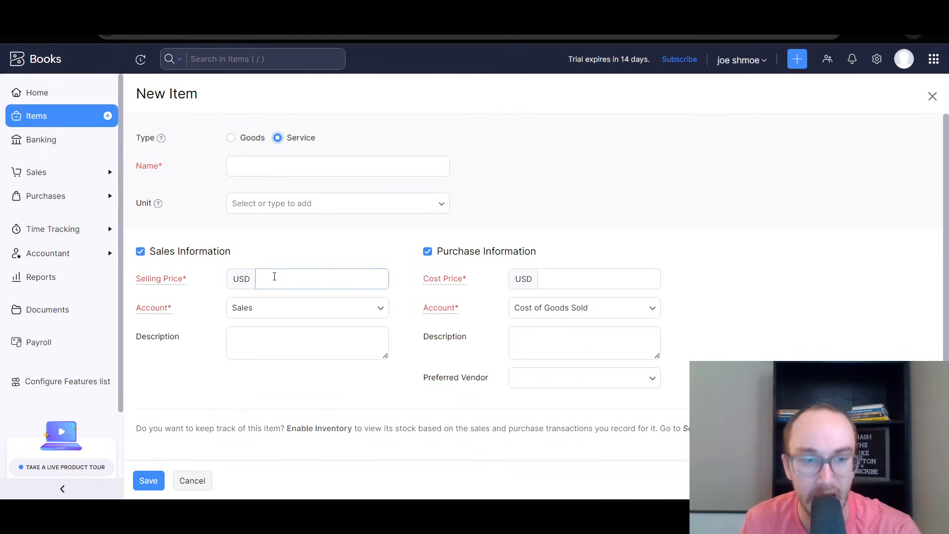
- Examine the sales and purchase account options for the new item, and discard the item without saving
click(286, 307)
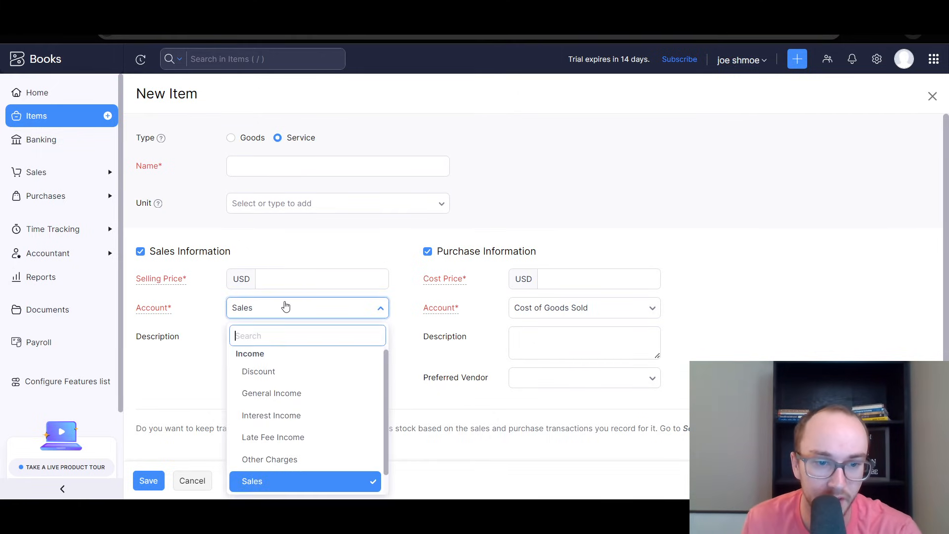
click(285, 307)
click(632, 314)
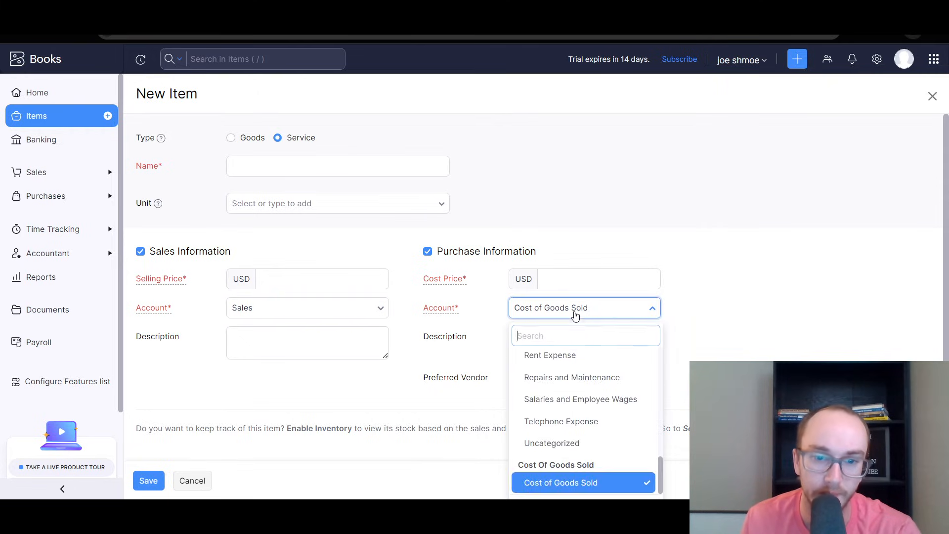
click(617, 315)
click(690, 308)
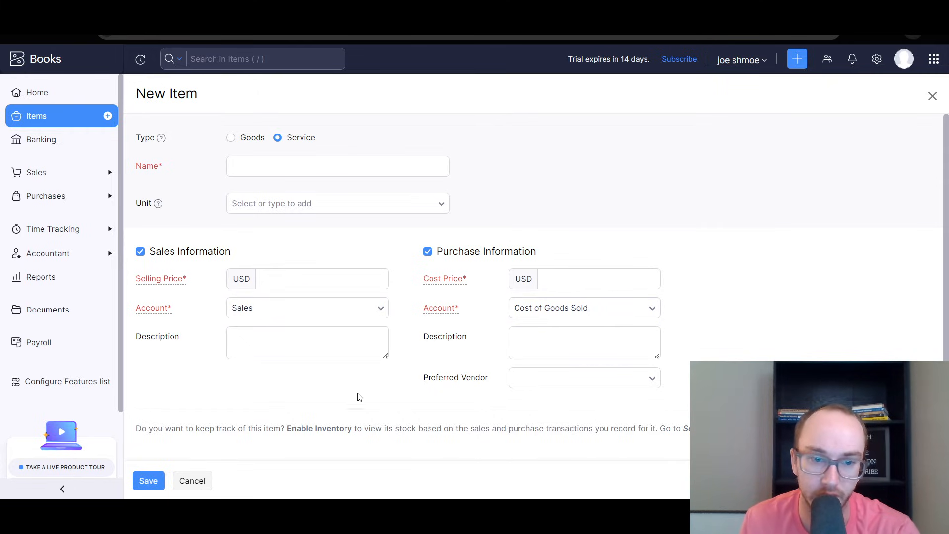
scroll(337, 390, down, 2)
scroll(335, 390, up, 2)
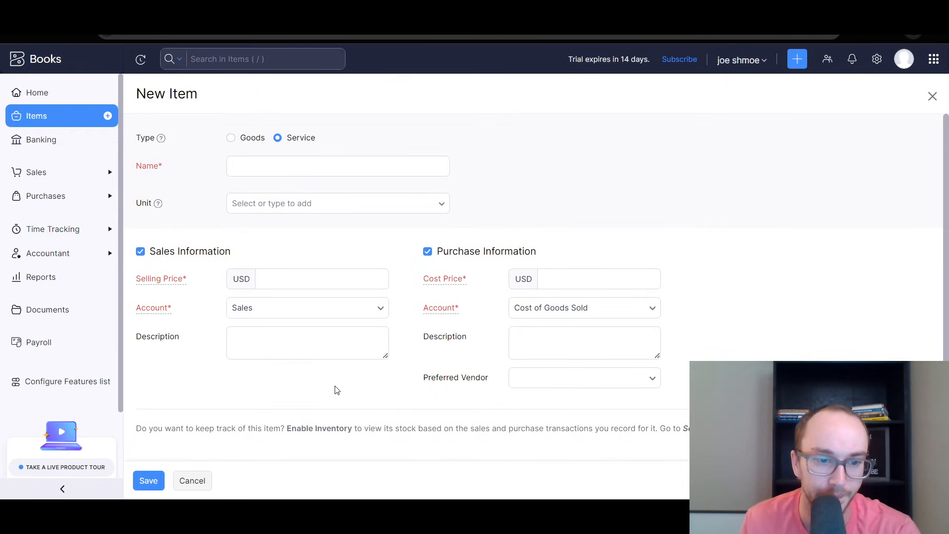
click(202, 487)
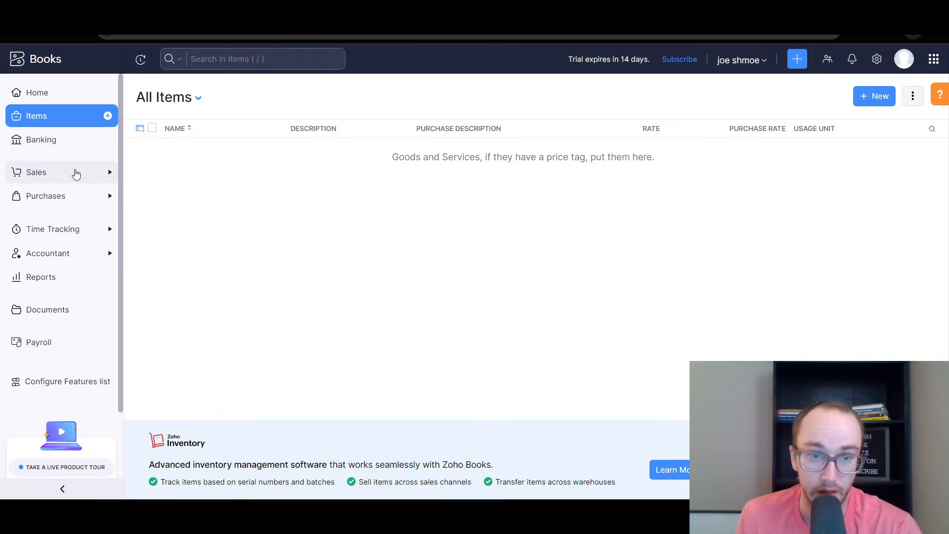
- View the customer list and examine the quote life cycle diagram in the Quotes module
click(76, 173)
click(62, 196)
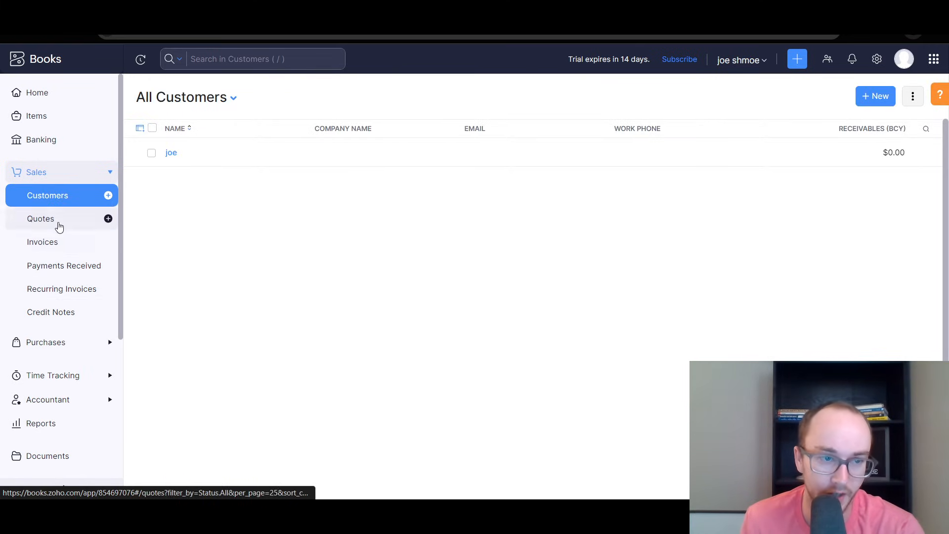
click(59, 226)
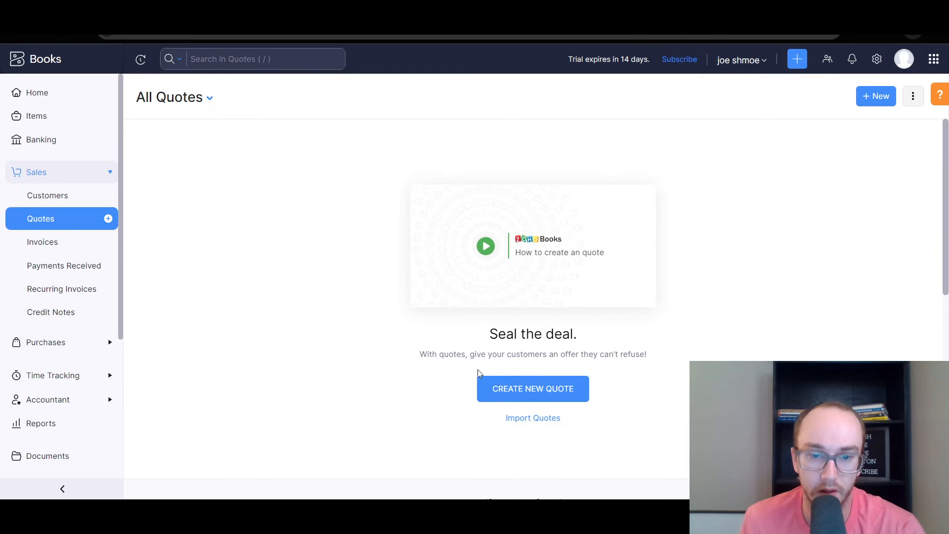
scroll(648, 353, down, 1)
scroll(650, 353, up, 1)
scroll(653, 352, down, 5)
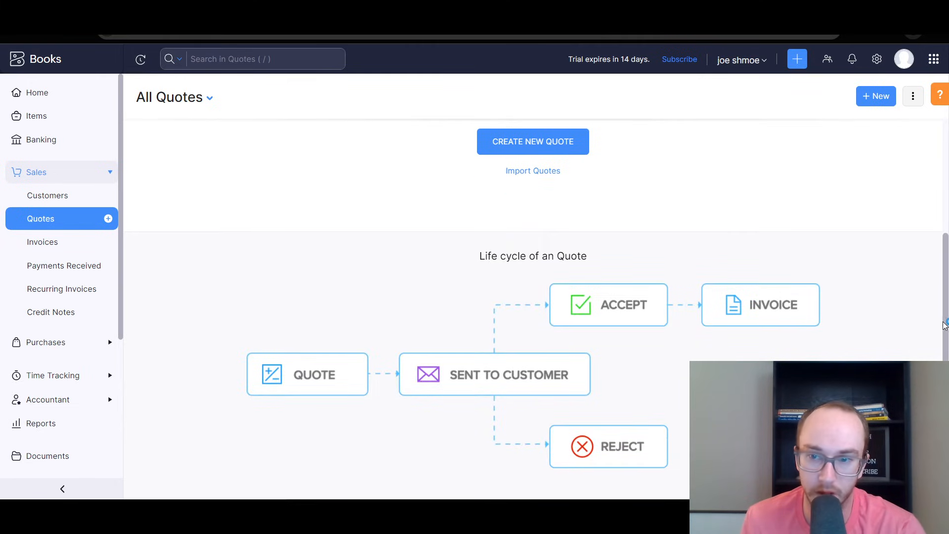
scroll(946, 332, down, 2)
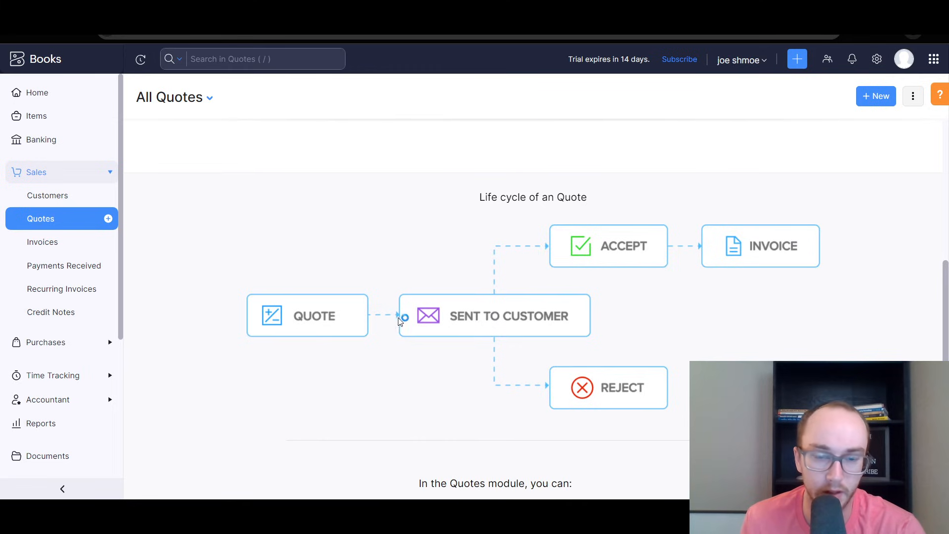
scroll(428, 335, down, 2)
scroll(426, 339, up, 2)
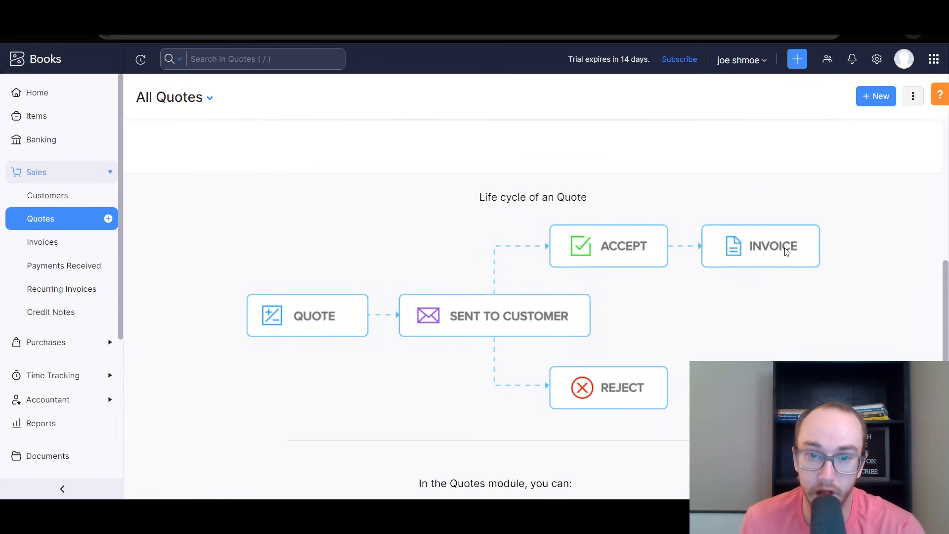
scroll(646, 394, up, 5)
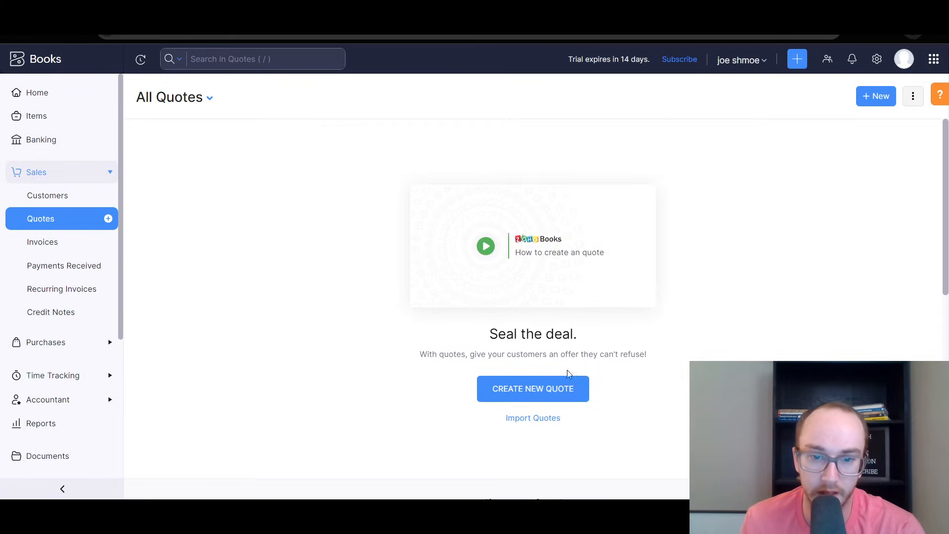
- Start a new quote and assign it to the existing customer
click(562, 402)
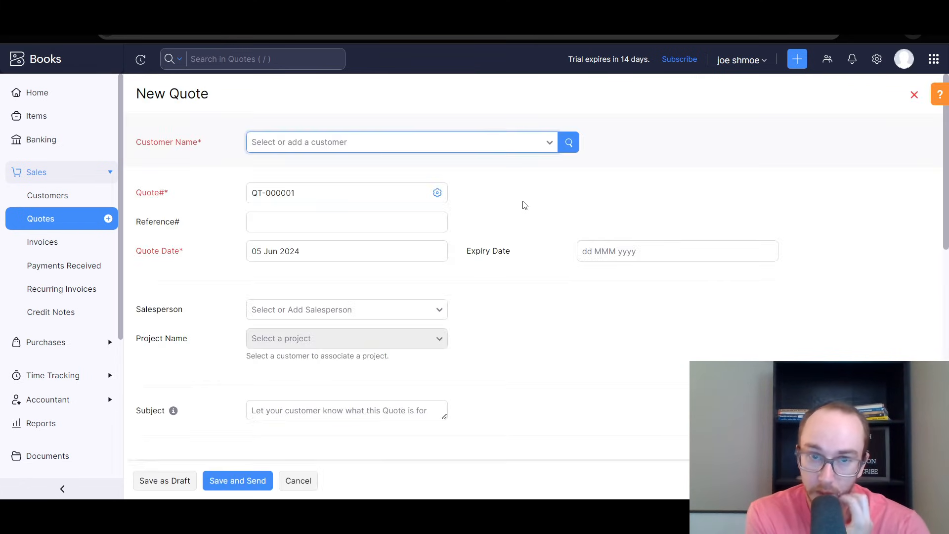
click(548, 143)
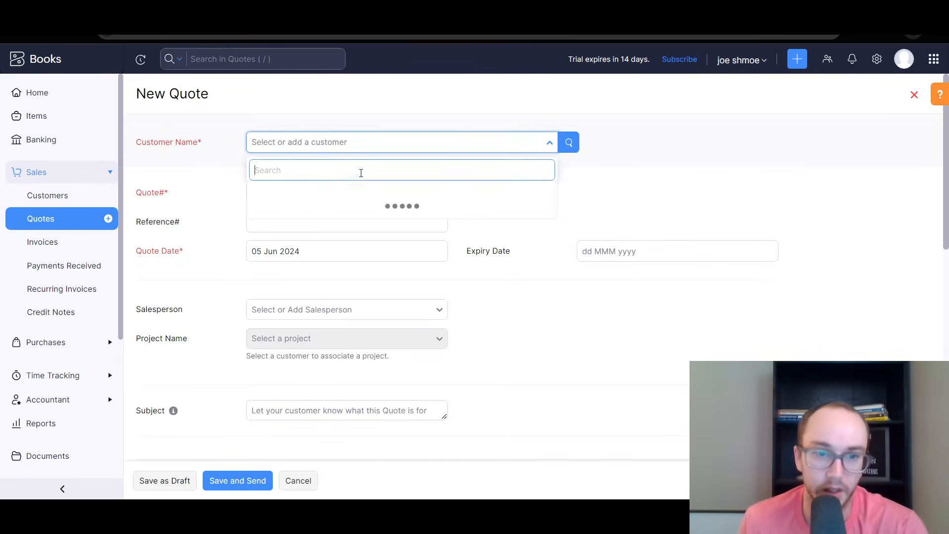
click(307, 194)
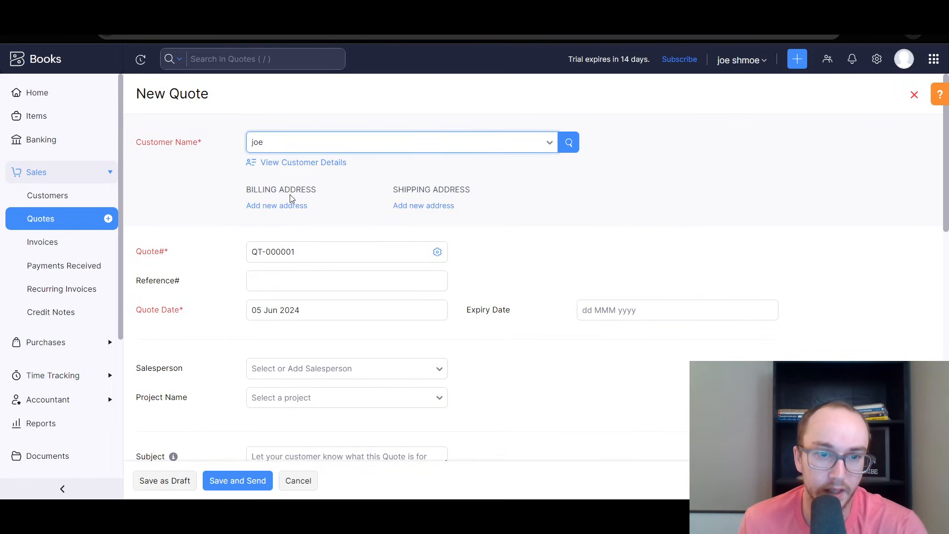
- Examine the new quote's date, salesperson, project, item, discount, terms and email communication fields
scroll(227, 185, down, 3)
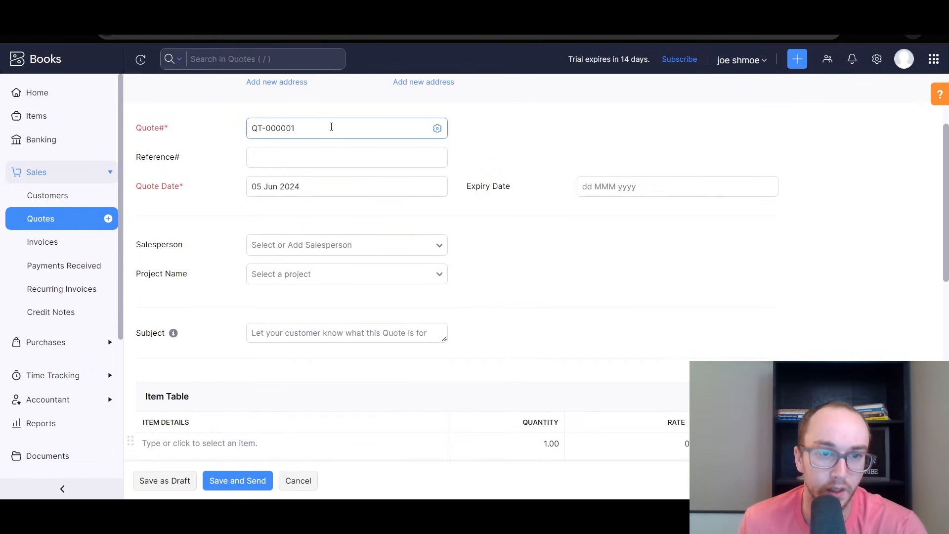
scroll(479, 230, down, 3)
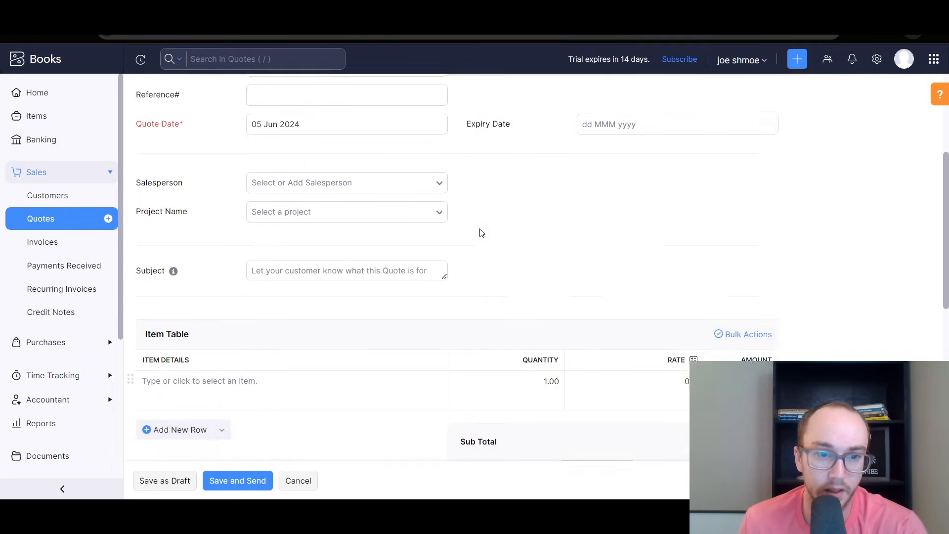
scroll(621, 333, up, 1)
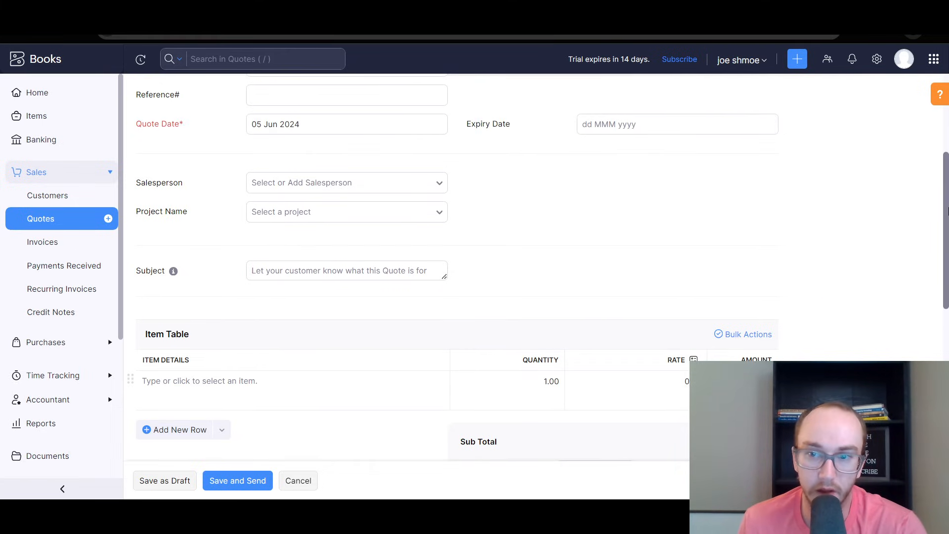
scroll(583, 335, down, 4)
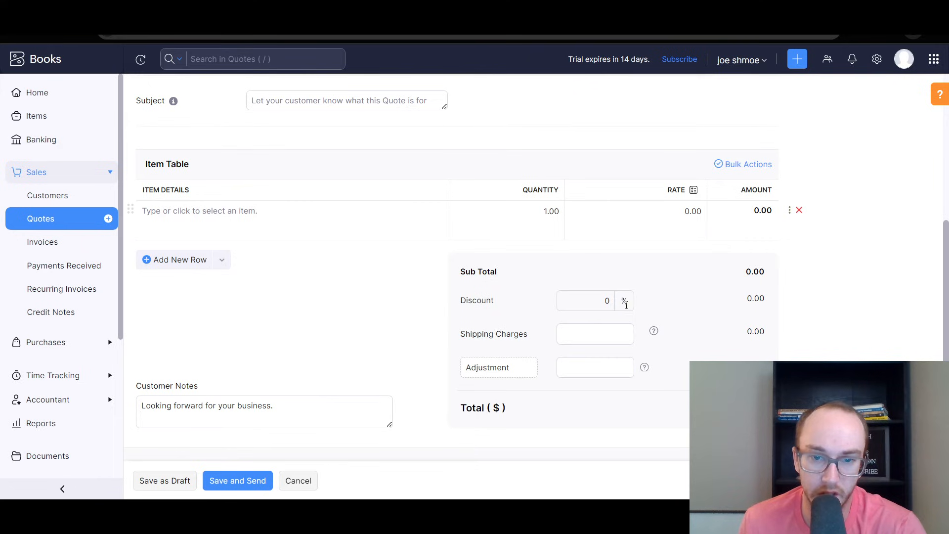
scroll(615, 407, down, 4)
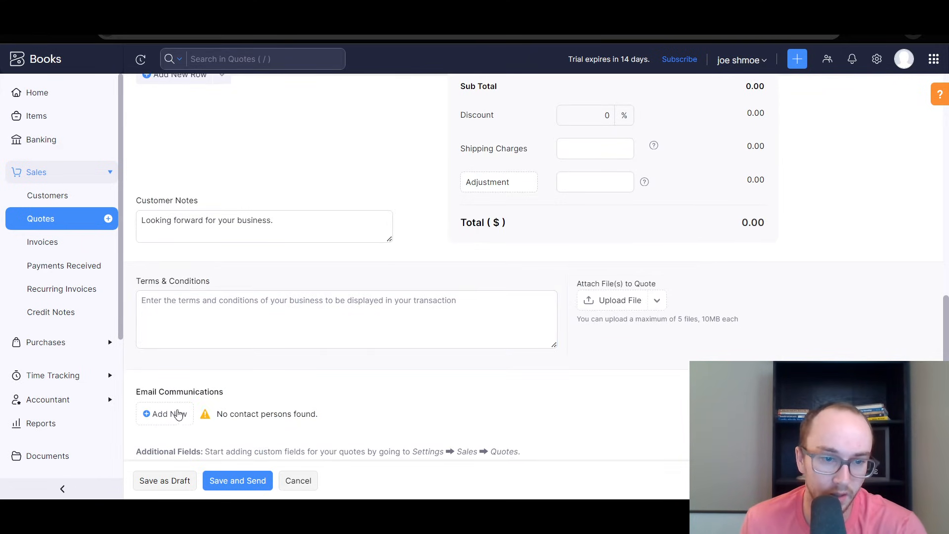
scroll(263, 360, up, 3)
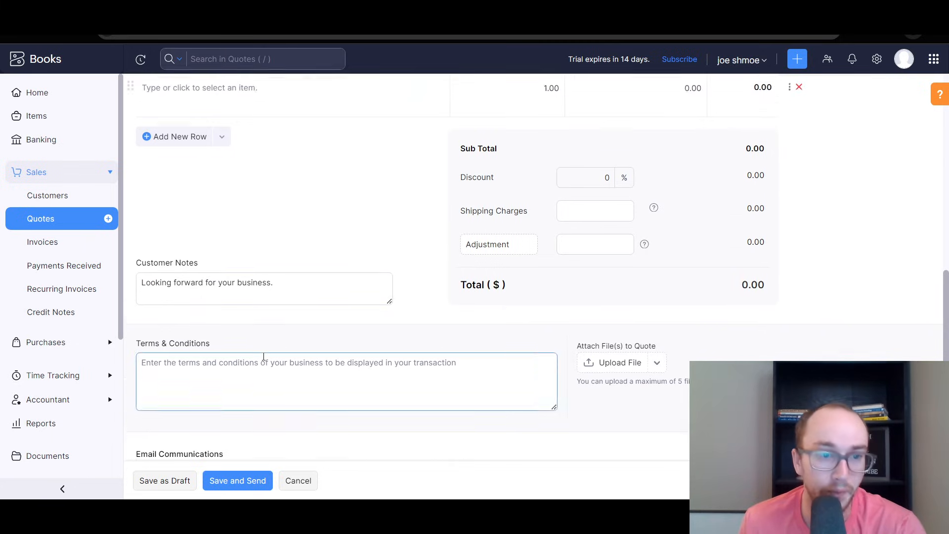
scroll(339, 356, up, 4)
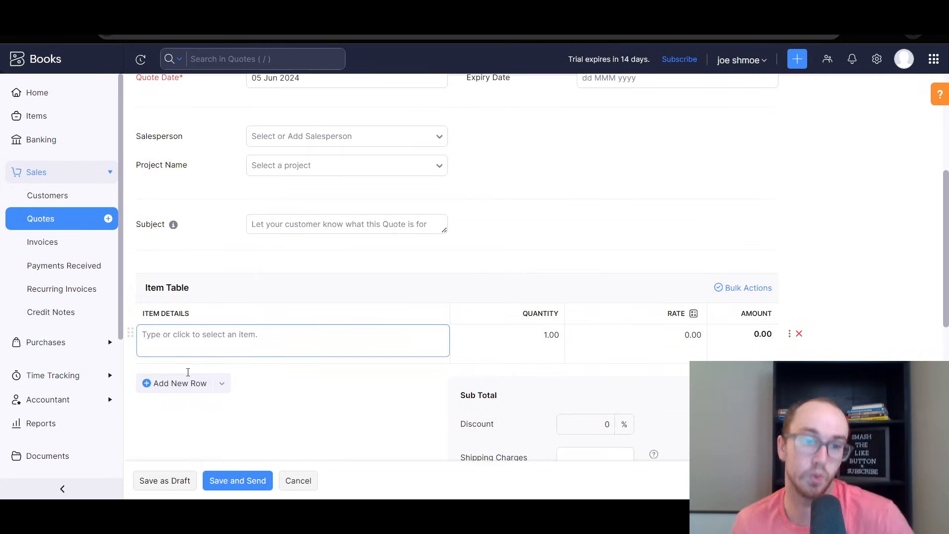
- Add a second blank row to the quote's item table and check the rate and item selection fields
click(203, 382)
scroll(316, 375, down, 1)
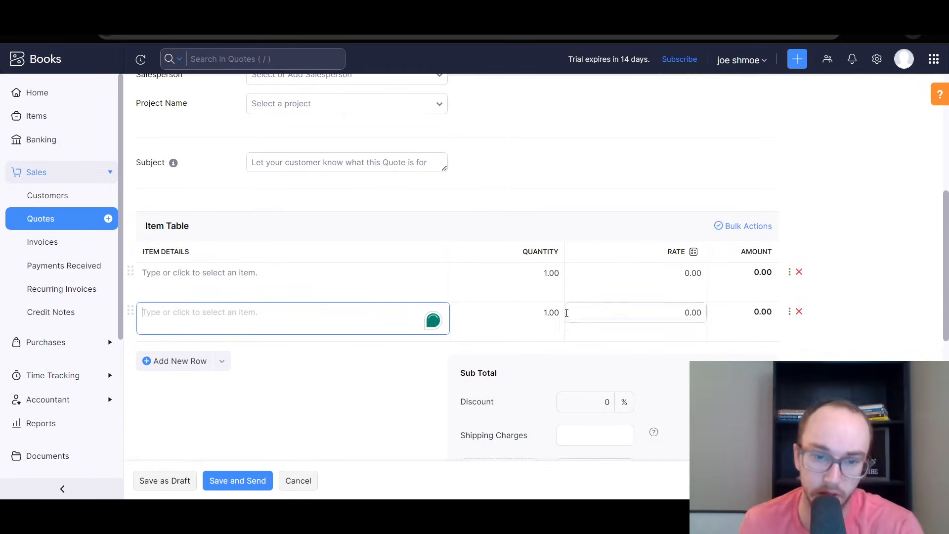
click(693, 252)
click(694, 282)
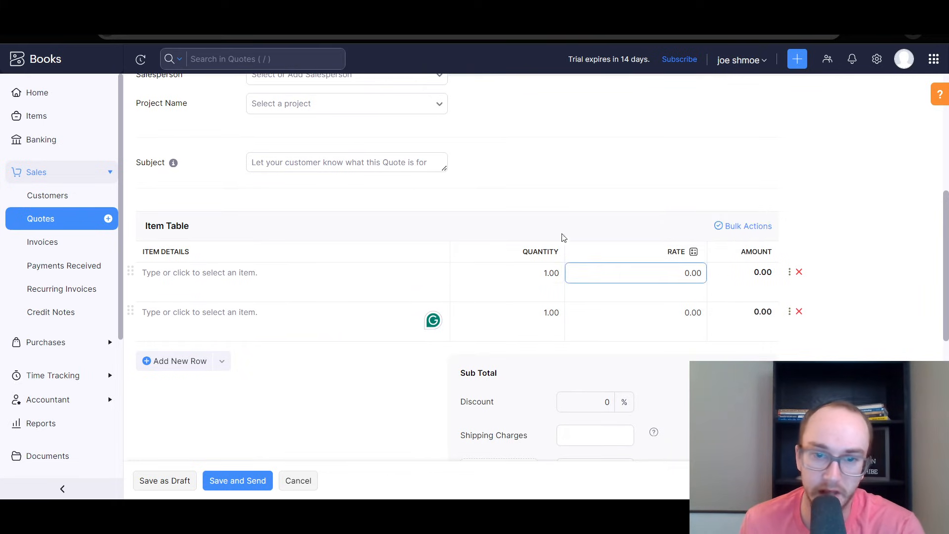
click(298, 279)
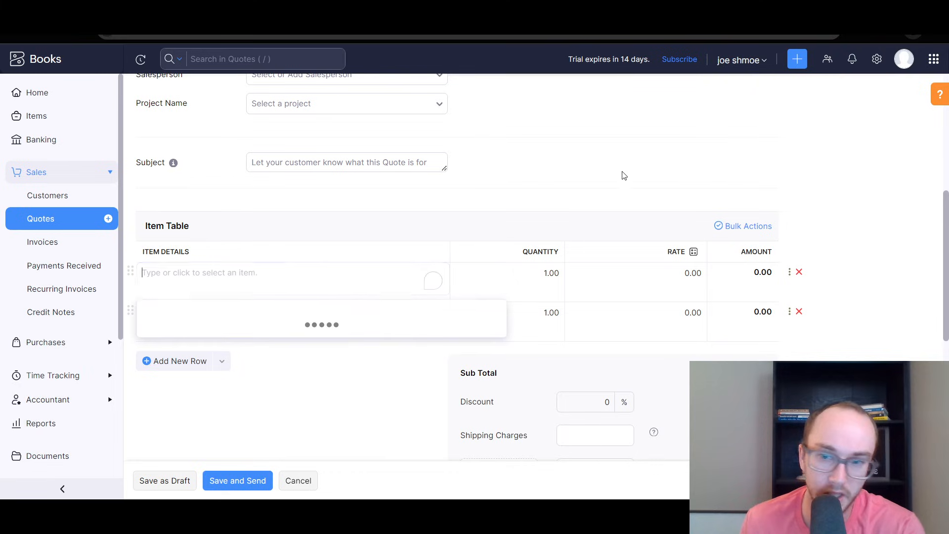
click(718, 184)
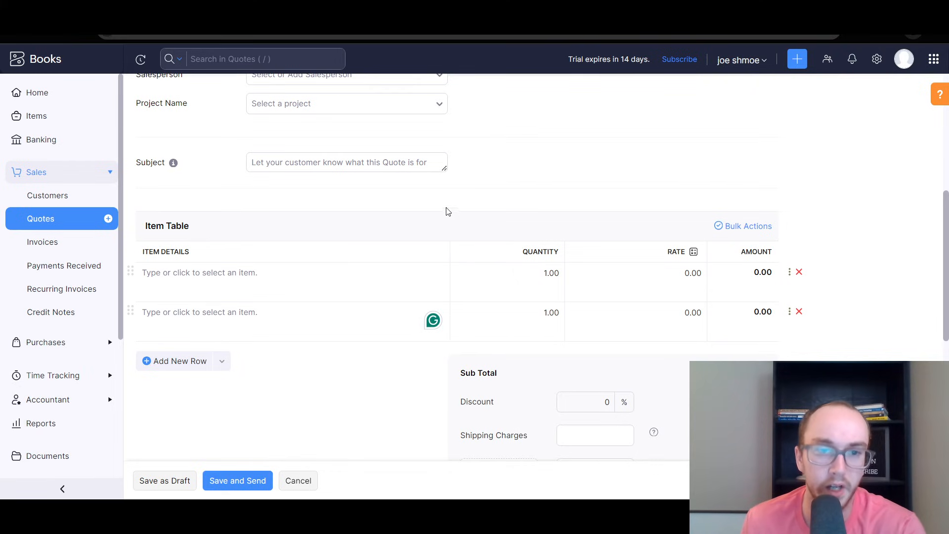
scroll(445, 209, up, 3)
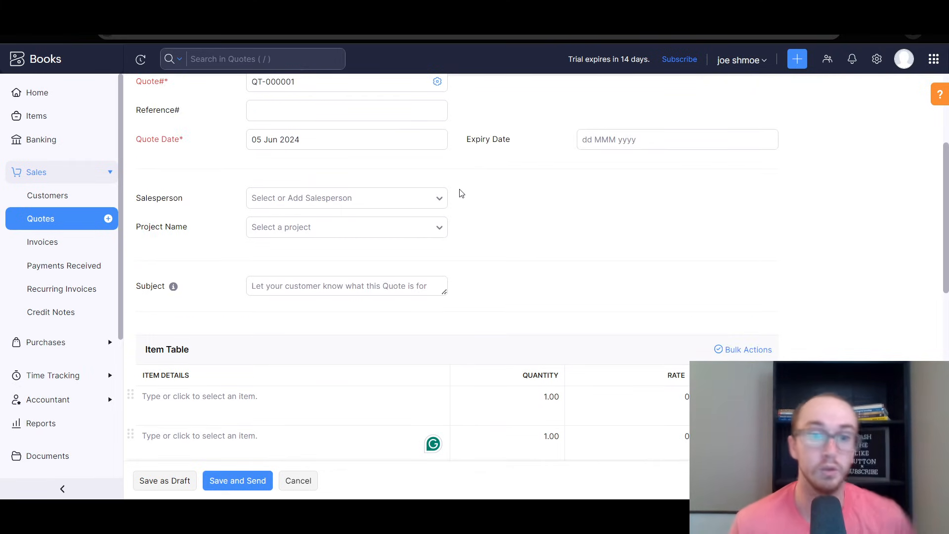
- Leave the unsaved quote, discarding its changes, and open the Invoices module
scroll(461, 192, up, 4)
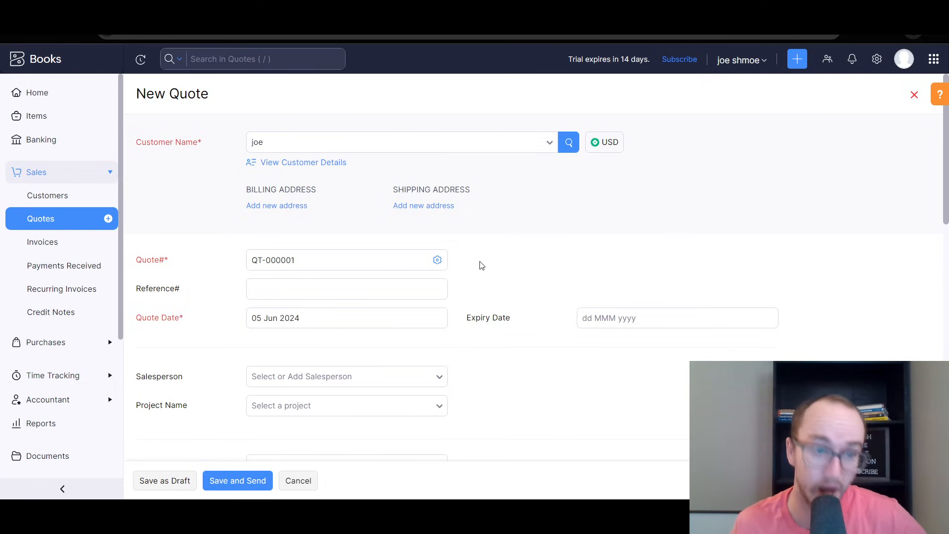
scroll(477, 262, down, 6)
scroll(329, 292, up, 6)
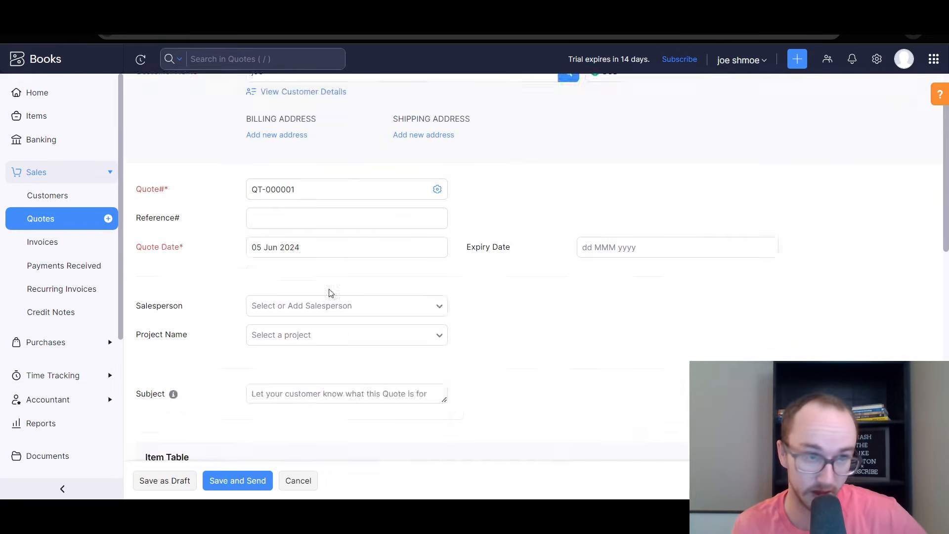
click(35, 247)
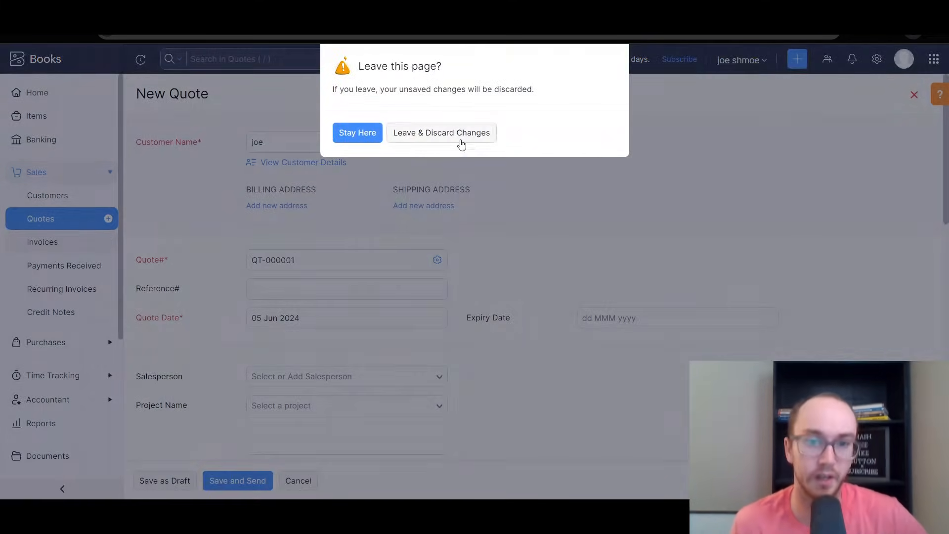
click(461, 144)
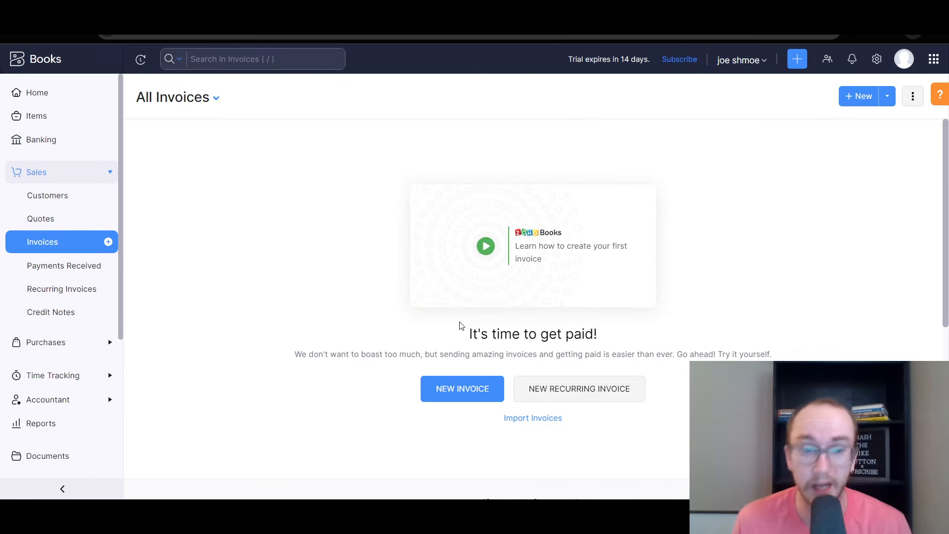
- Examine the invoice life cycle diagram and the branding and online payment information in the Invoices module
scroll(445, 311, down, 1)
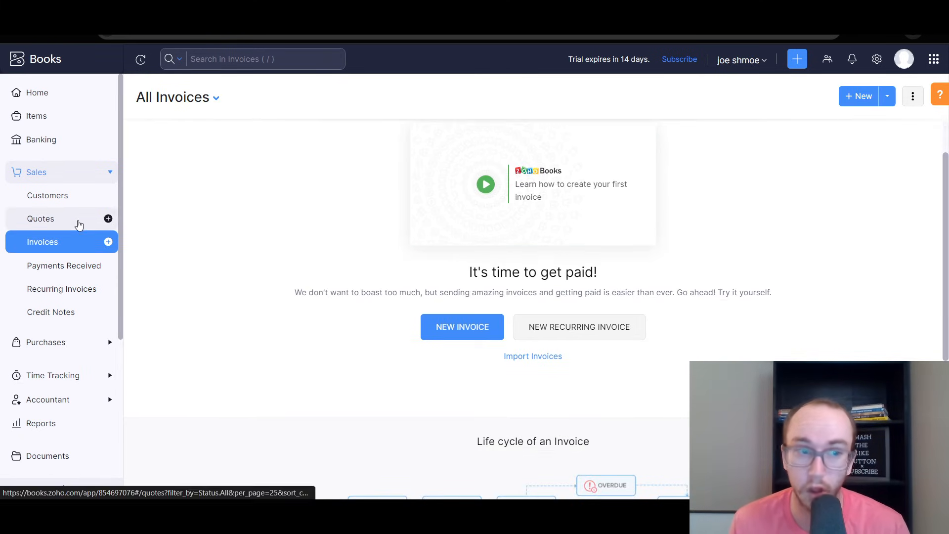
scroll(363, 260, down, 5)
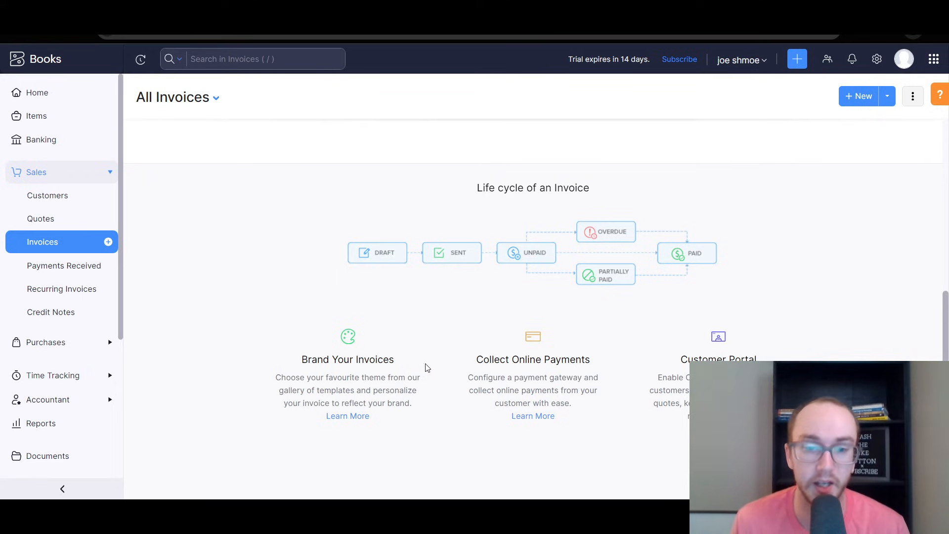
drag(327, 389, 278, 389)
click(381, 403)
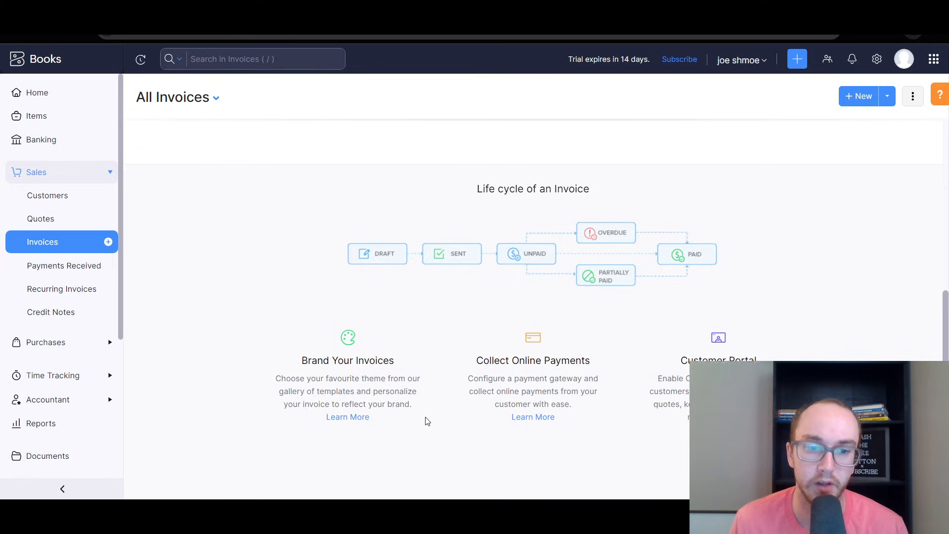
scroll(395, 346, up, 6)
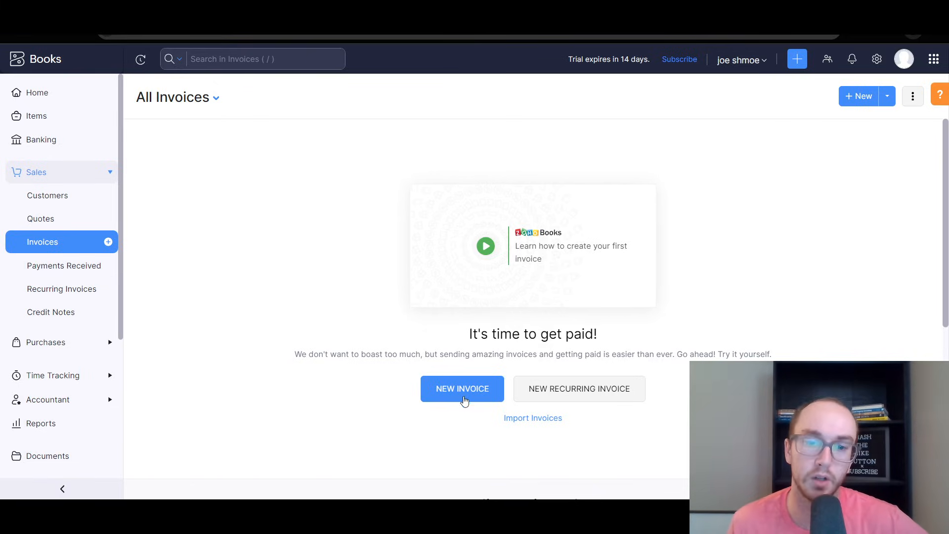
- Start a new invoice and save the transaction preferences with no discounts given and shipping charges turned off
click(443, 388)
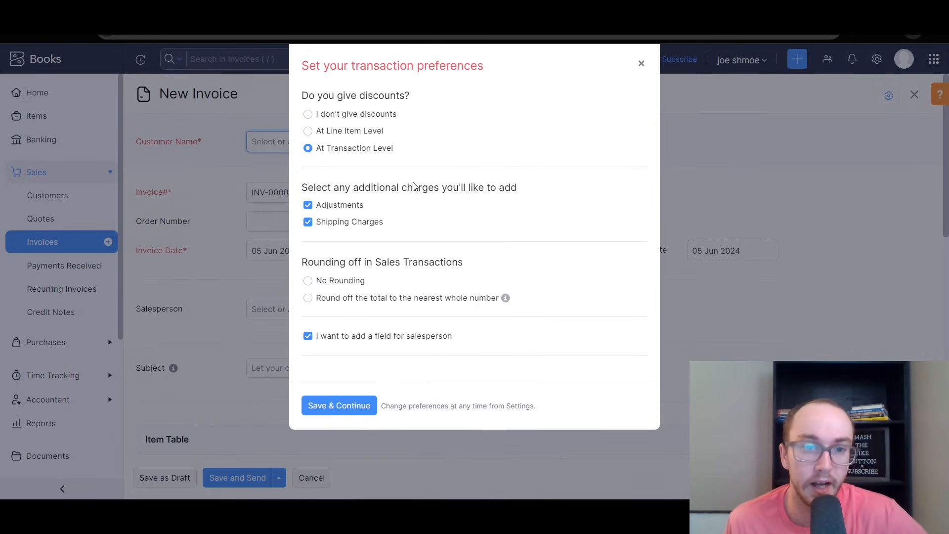
click(338, 115)
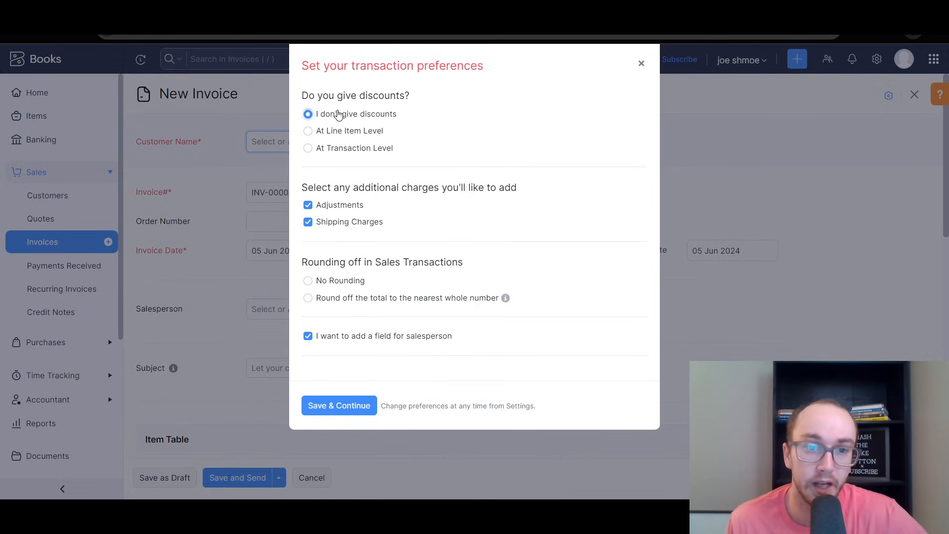
click(349, 207)
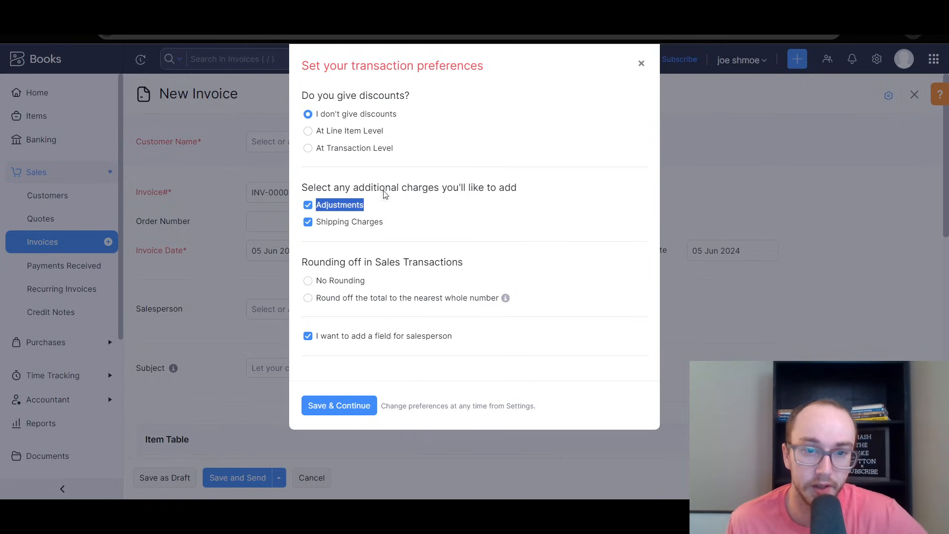
click(319, 227)
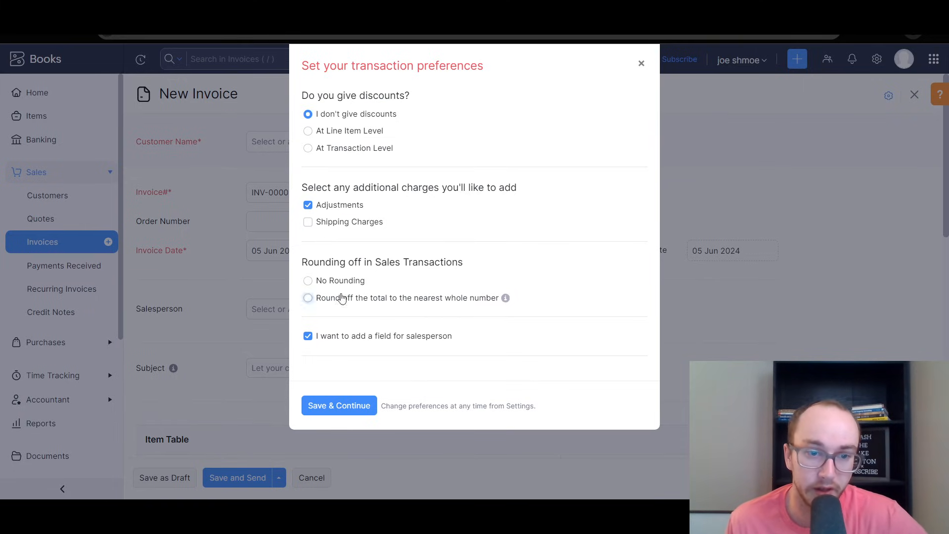
click(349, 413)
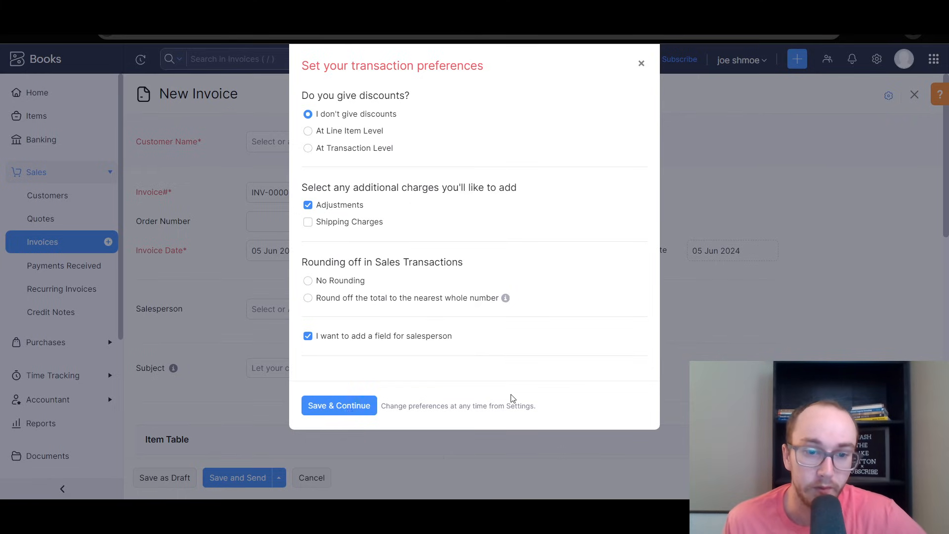
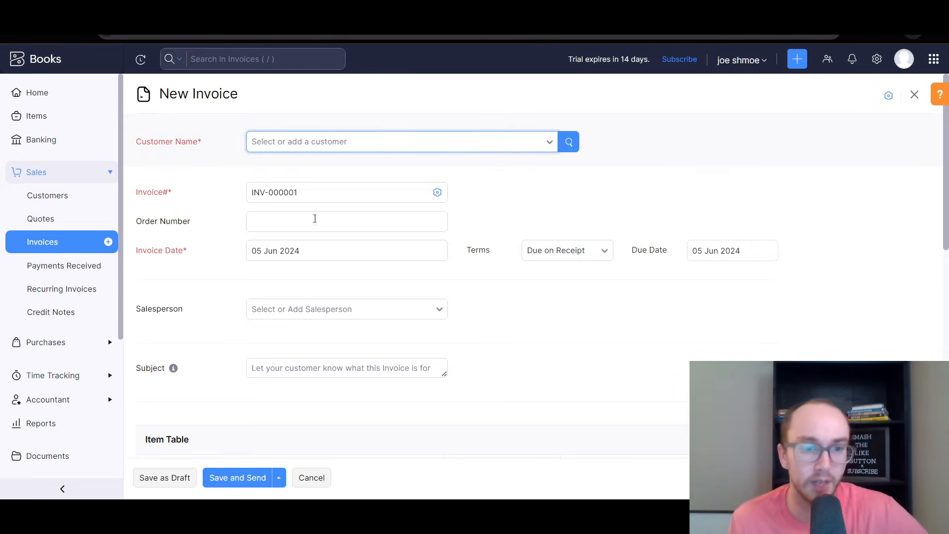
- Examine the new invoice's date, salesperson, item table, adjustment, customer notes, terms and payment gateway sections
scroll(460, 252, down, 2)
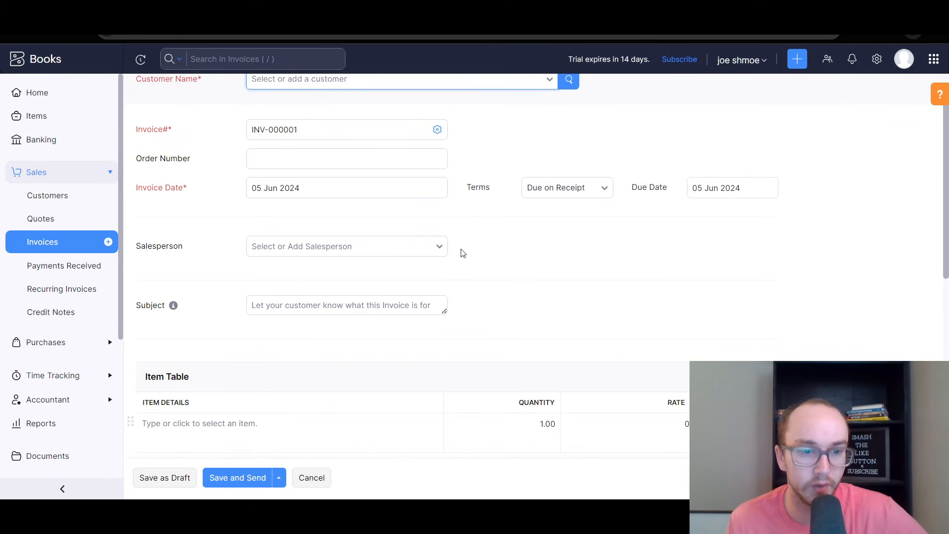
scroll(462, 252, down, 3)
scroll(670, 234, down, 1)
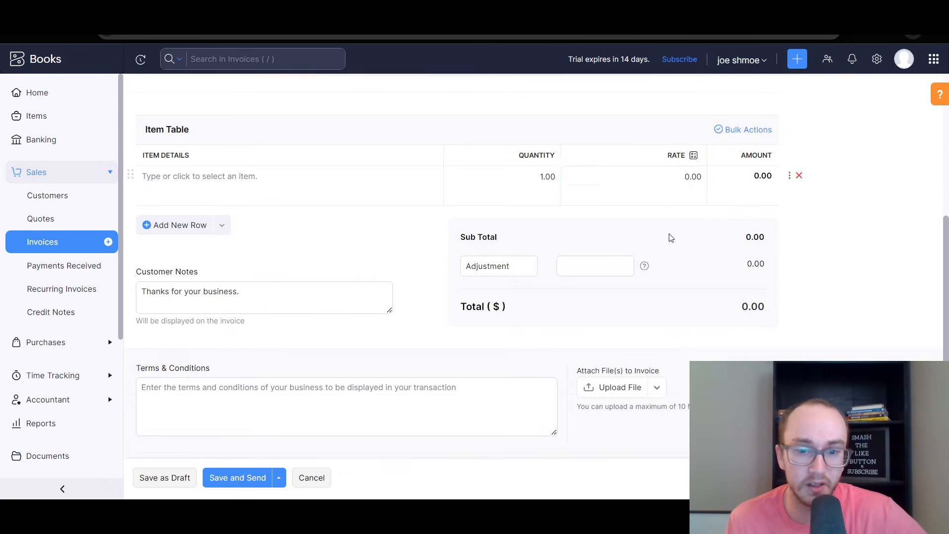
scroll(670, 238, down, 3)
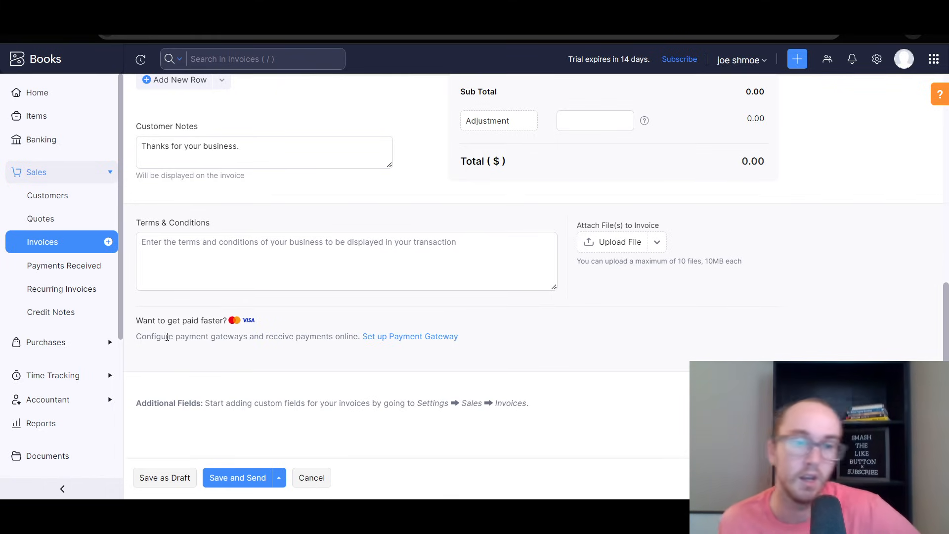
drag(167, 337, 356, 341)
click(217, 337)
click(344, 341)
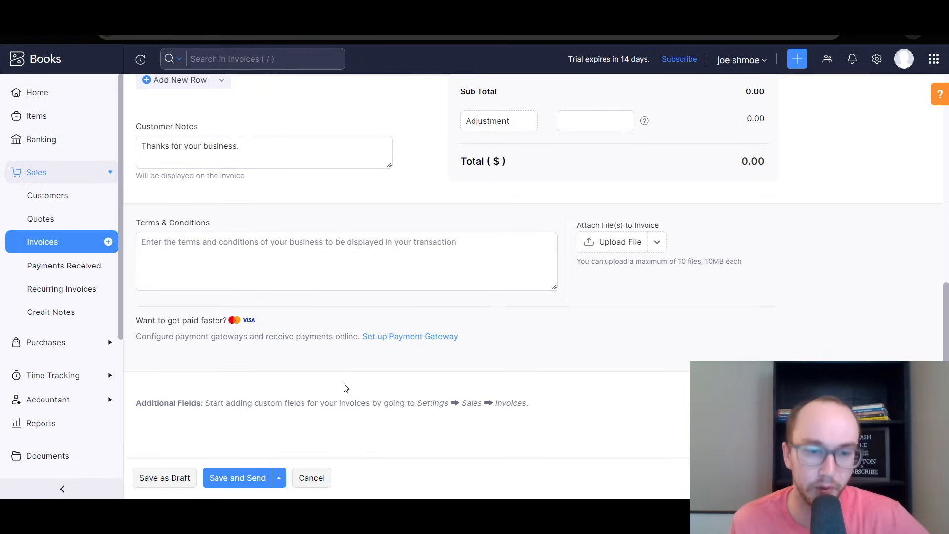
scroll(344, 384, up, 10)
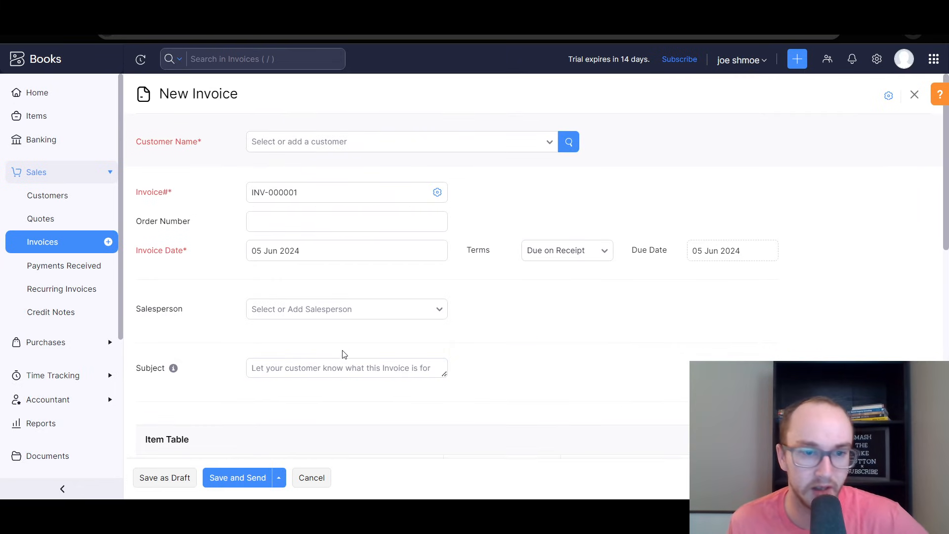
scroll(345, 345, down, 10)
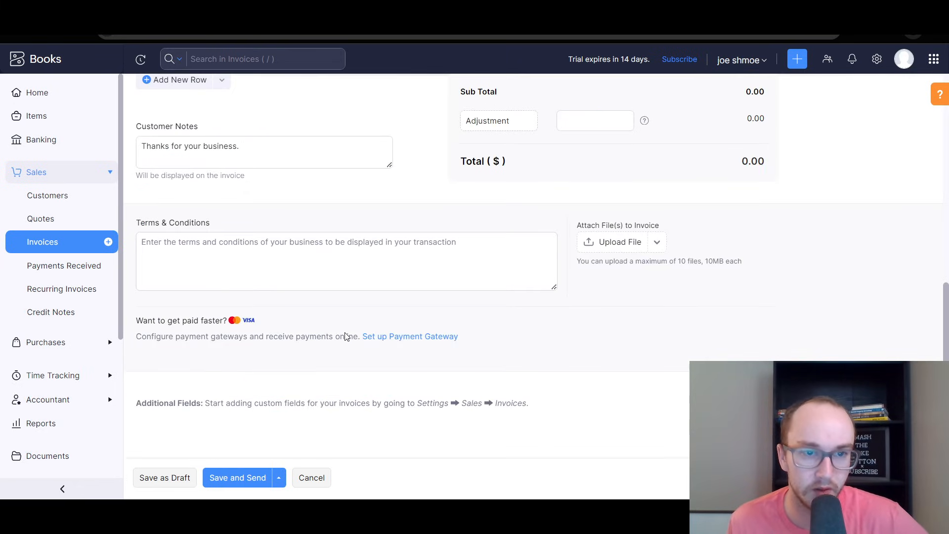
- Open the payment gateway setup from the invoice and compare the credit/debit card, ACH and PayPal options
click(430, 338)
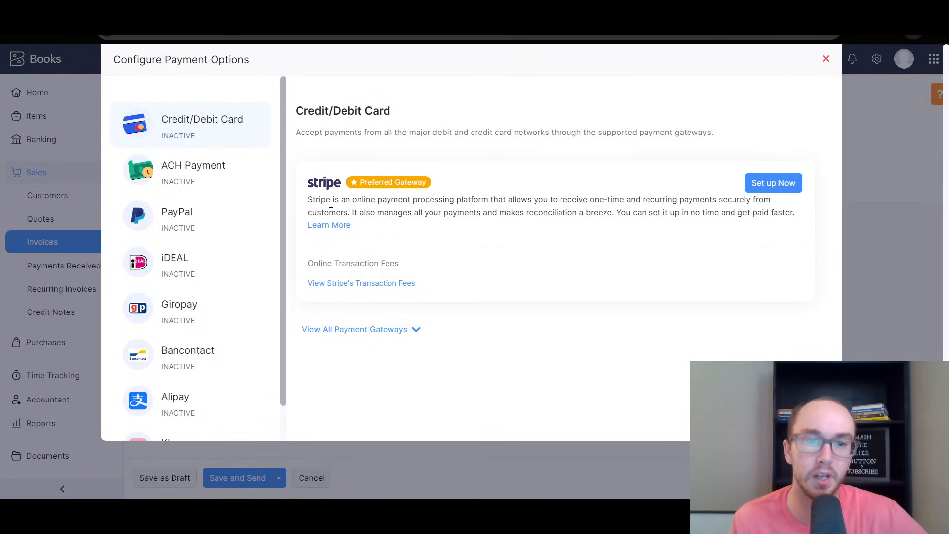
scroll(252, 224, down, 2)
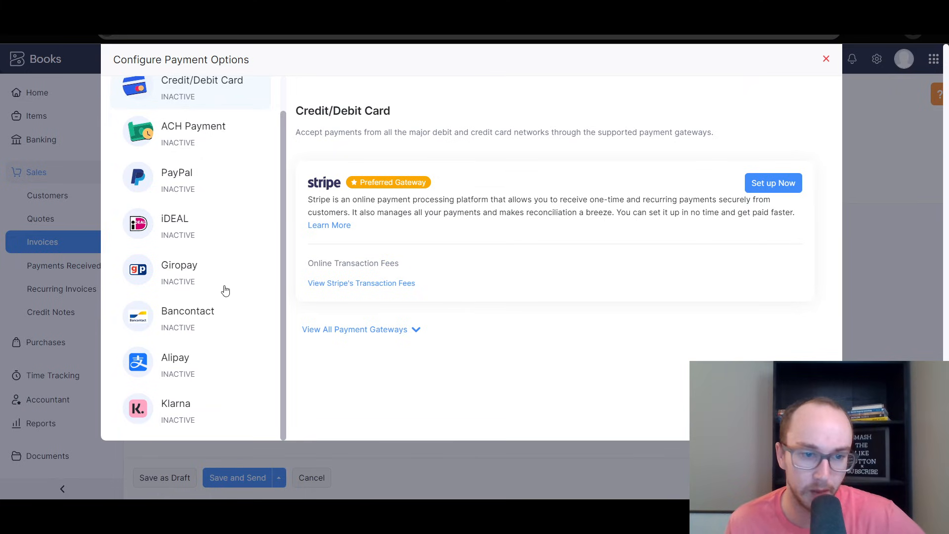
scroll(238, 387, up, 2)
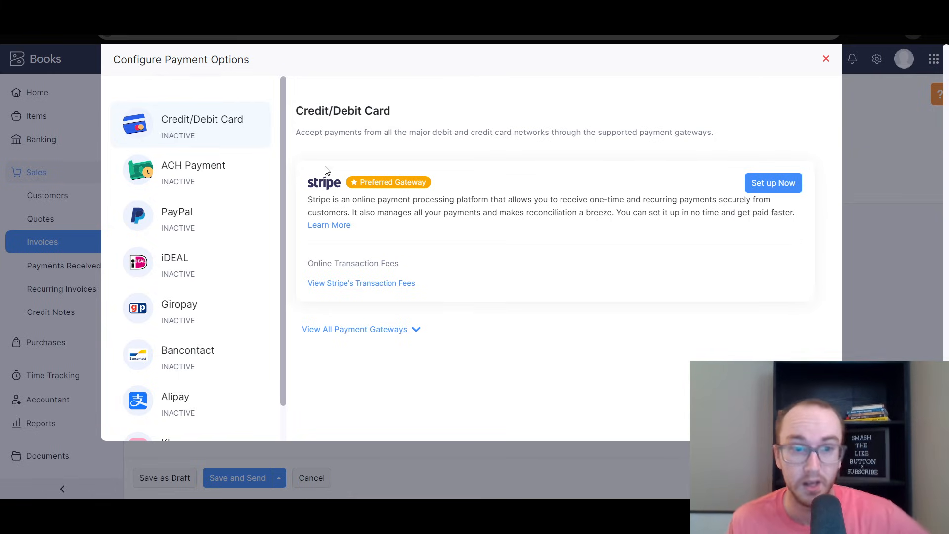
click(221, 217)
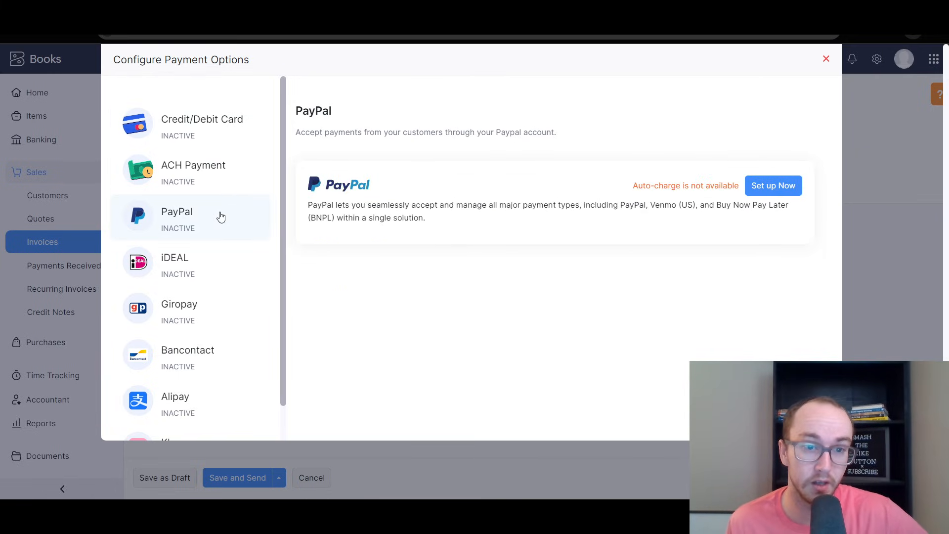
click(233, 170)
click(191, 132)
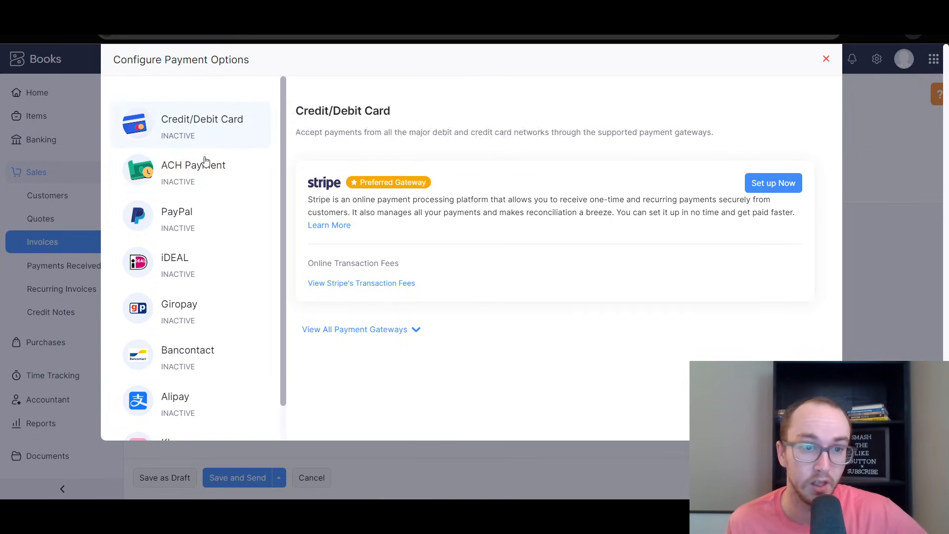
click(233, 177)
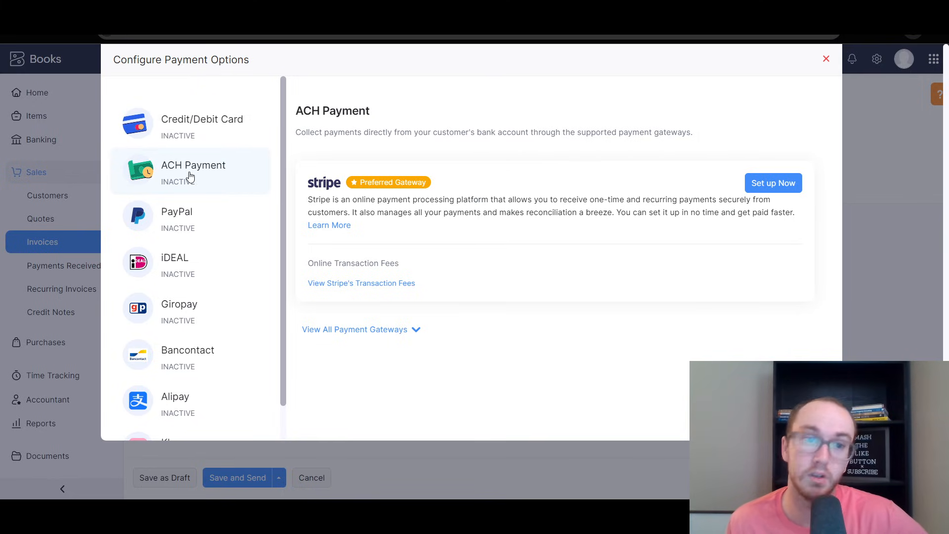
click(235, 128)
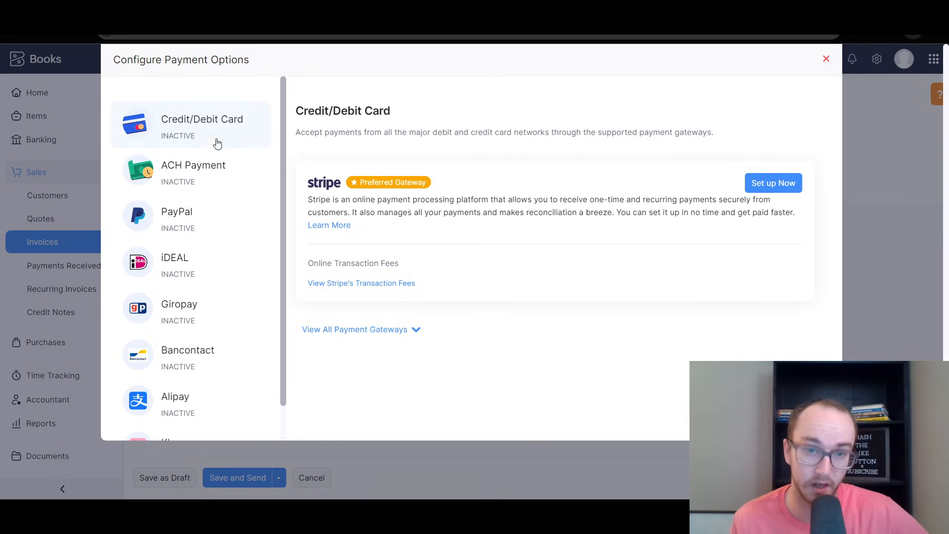
- Expand the full list of payment gateways for ACH Payment and review the providers
click(216, 157)
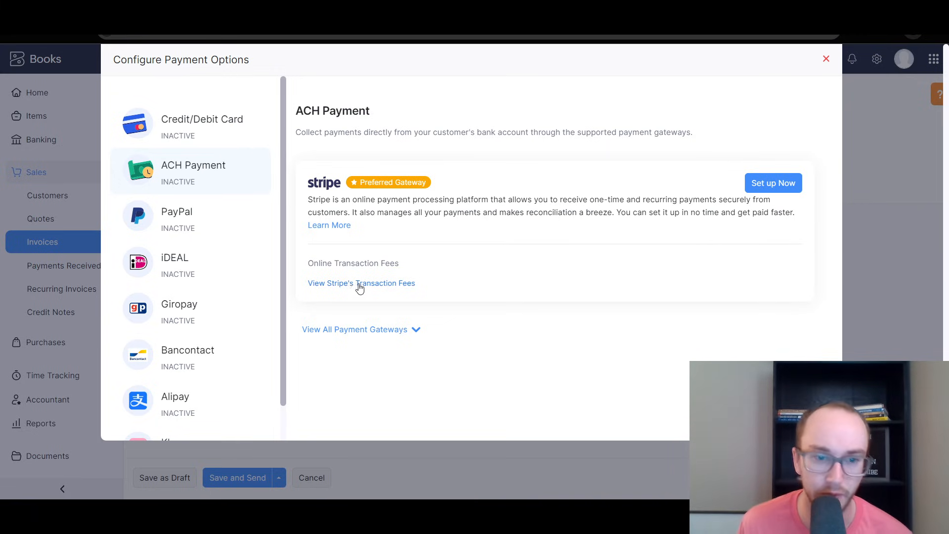
click(419, 335)
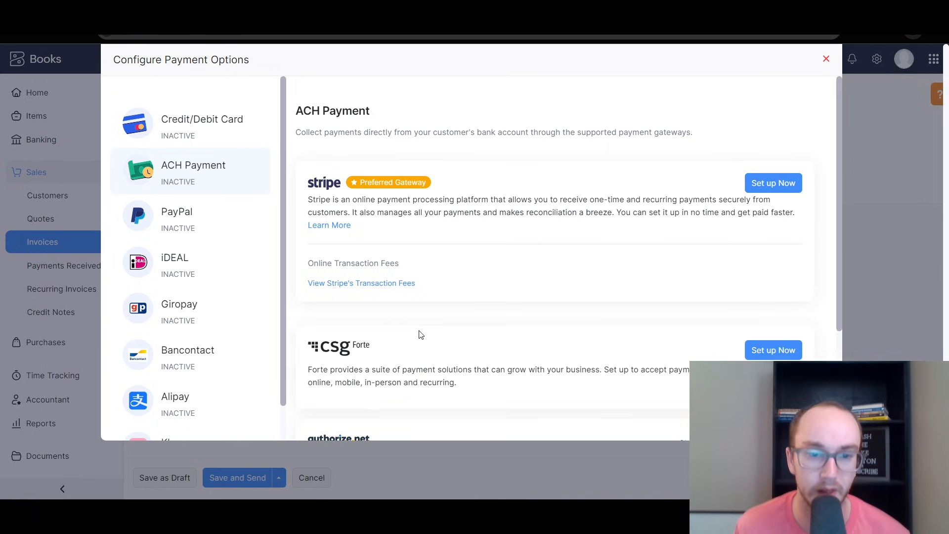
scroll(419, 333, down, 3)
scroll(419, 333, up, 1)
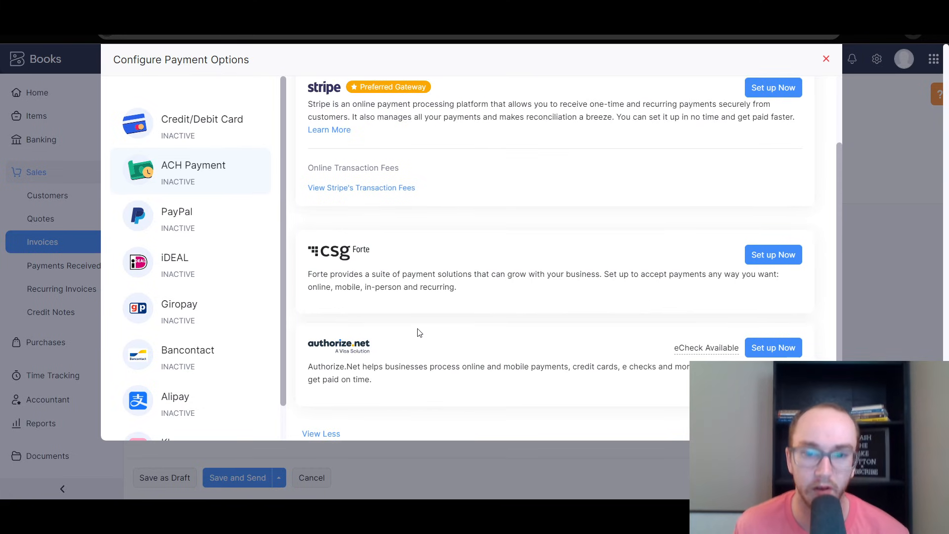
scroll(372, 346, up, 2)
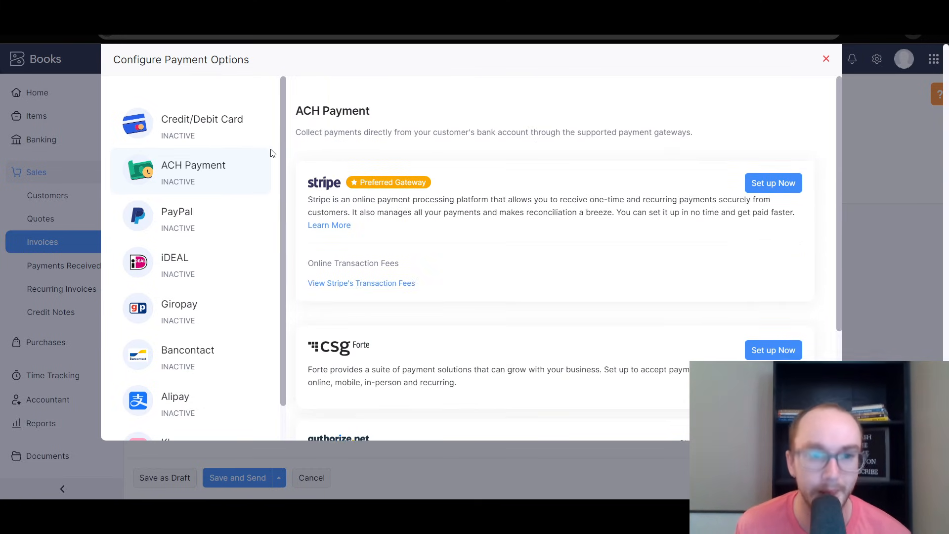
- Review all payment gateways offered for Credit/Debit Card and view the PayPal option
click(252, 144)
click(417, 332)
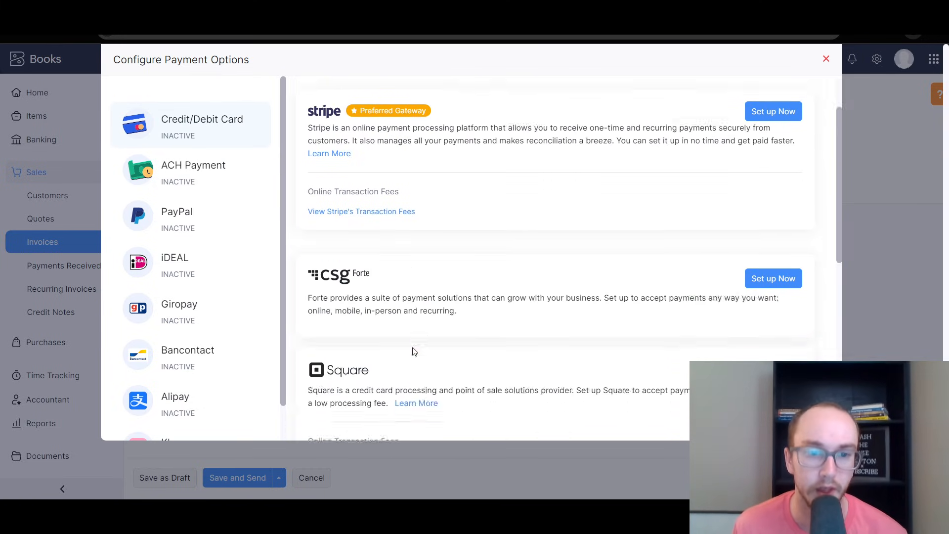
scroll(413, 342, down, 3)
scroll(473, 210, down, 1)
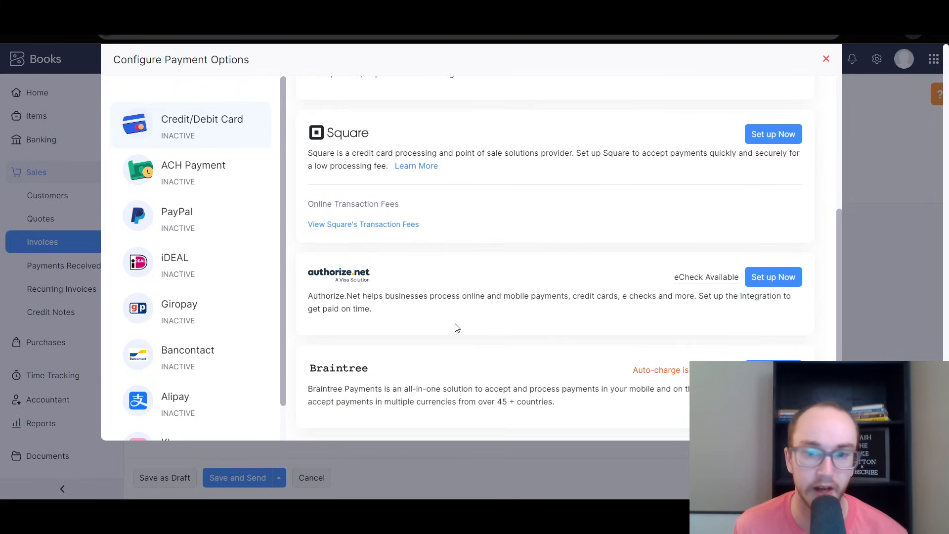
scroll(457, 329, down, 3)
scroll(483, 415, up, 10)
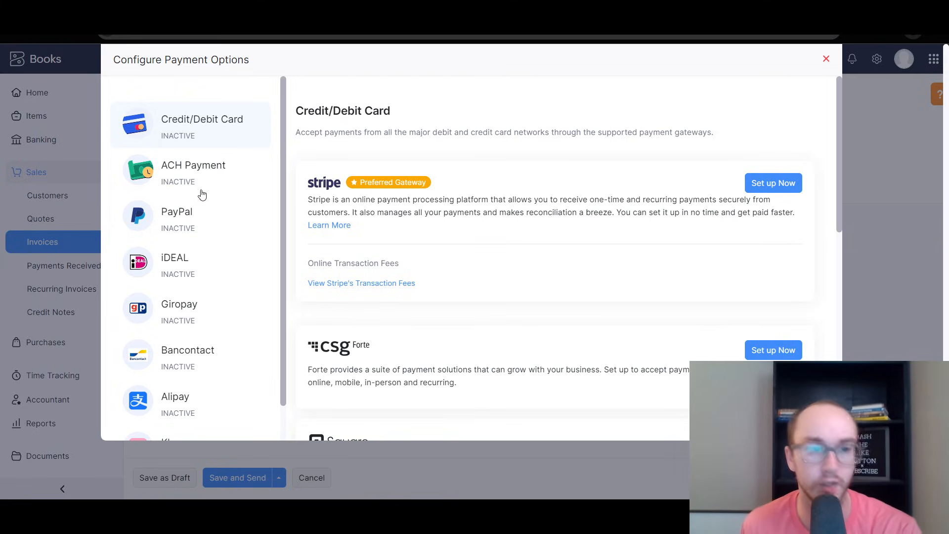
click(197, 212)
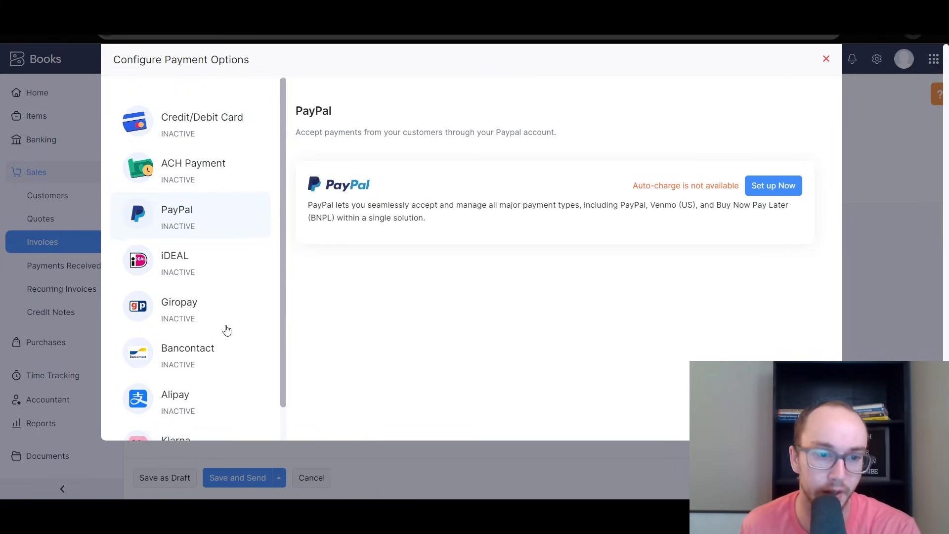
- Compare the PayPal, ACH Payment and Credit/Debit Card options once more and close the payment options configuration
scroll(227, 330, down, 2)
scroll(227, 330, up, 2)
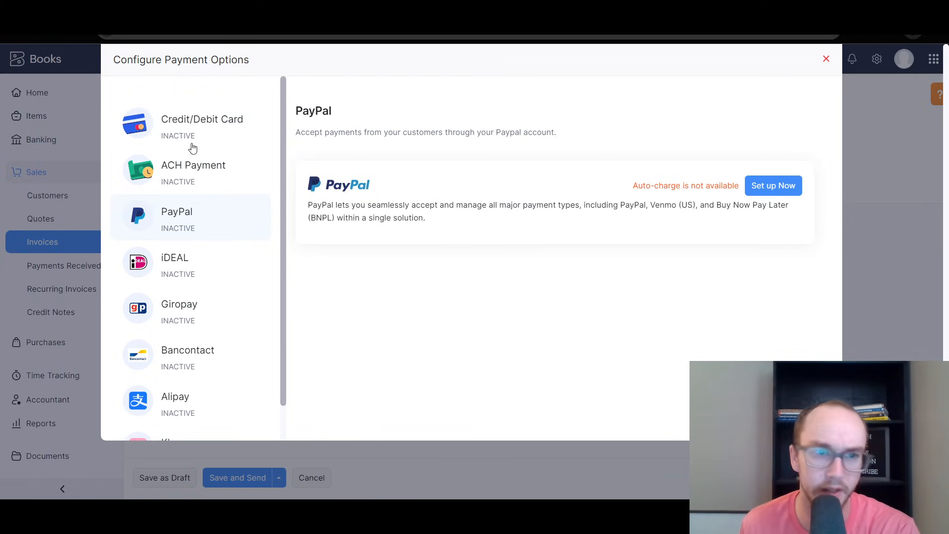
click(208, 133)
click(224, 188)
click(218, 209)
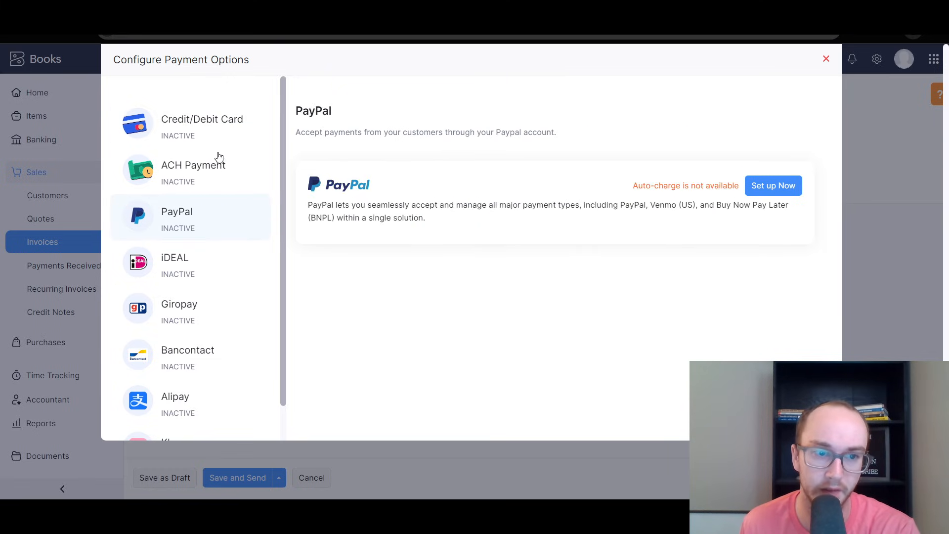
click(236, 181)
click(240, 127)
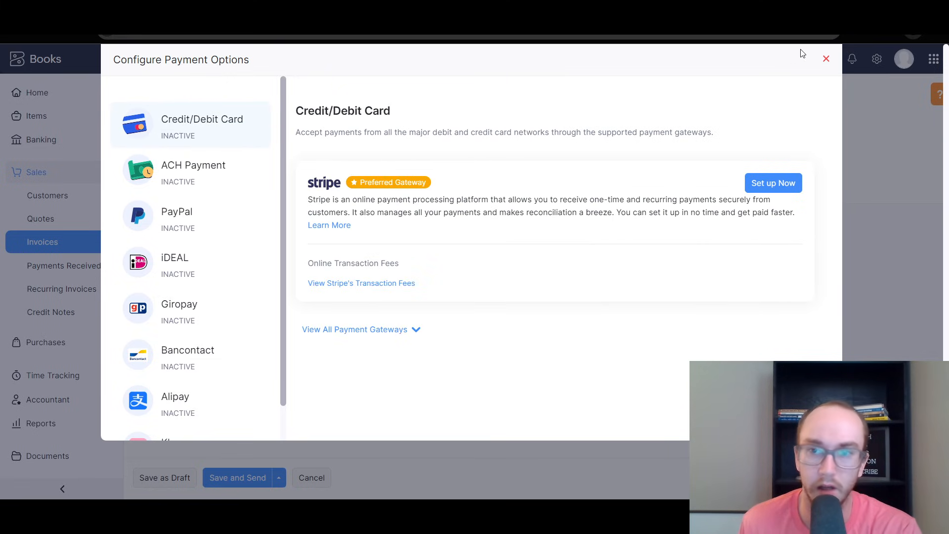
click(826, 60)
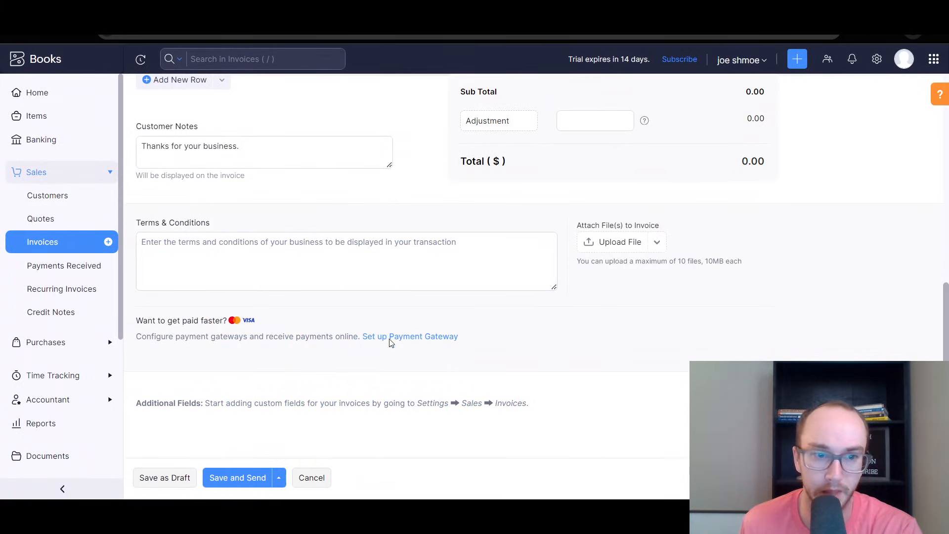
- Look over the new invoice form again and open the list of received payments
scroll(158, 333, up, 9)
scroll(388, 343, down, 5)
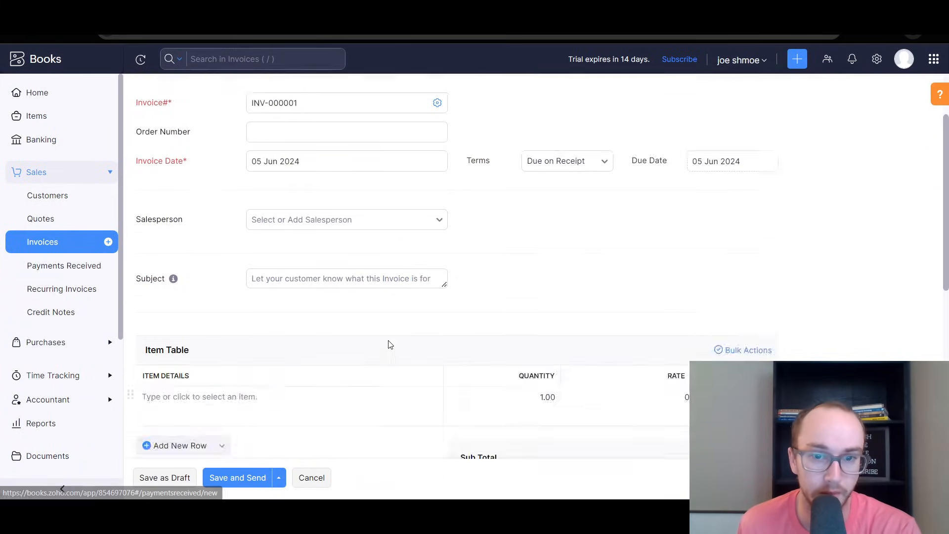
scroll(388, 339, down, 4)
scroll(389, 340, up, 10)
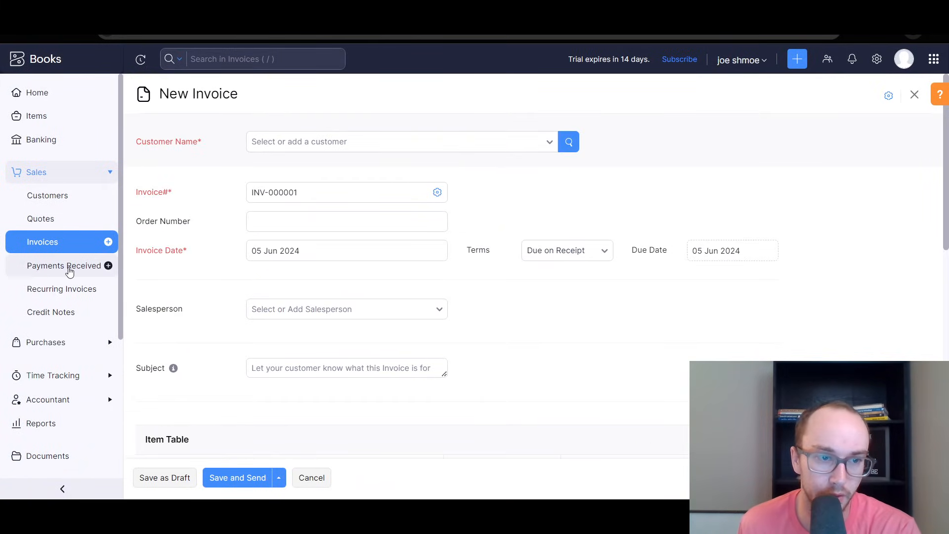
click(69, 267)
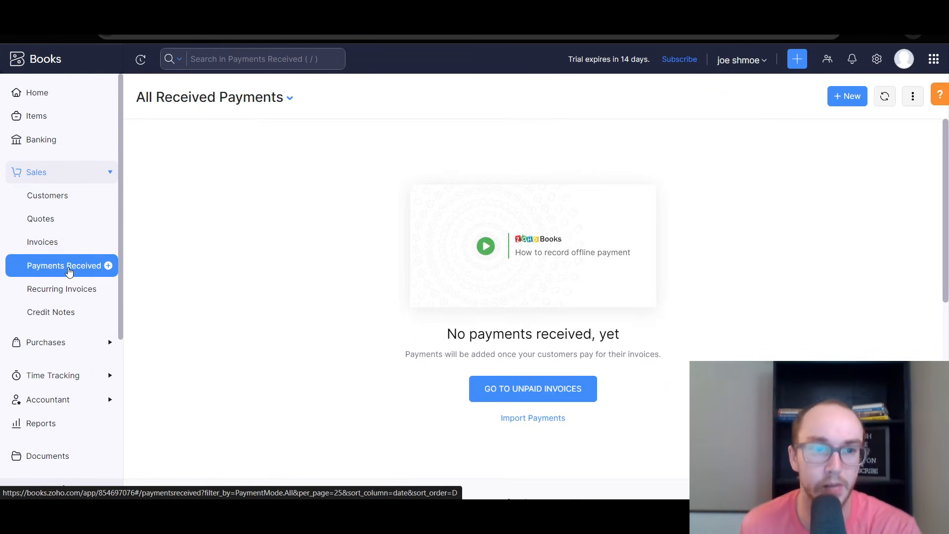
- Open Recurring Invoices and read its life cycle diagram and the list of module capabilities
click(69, 289)
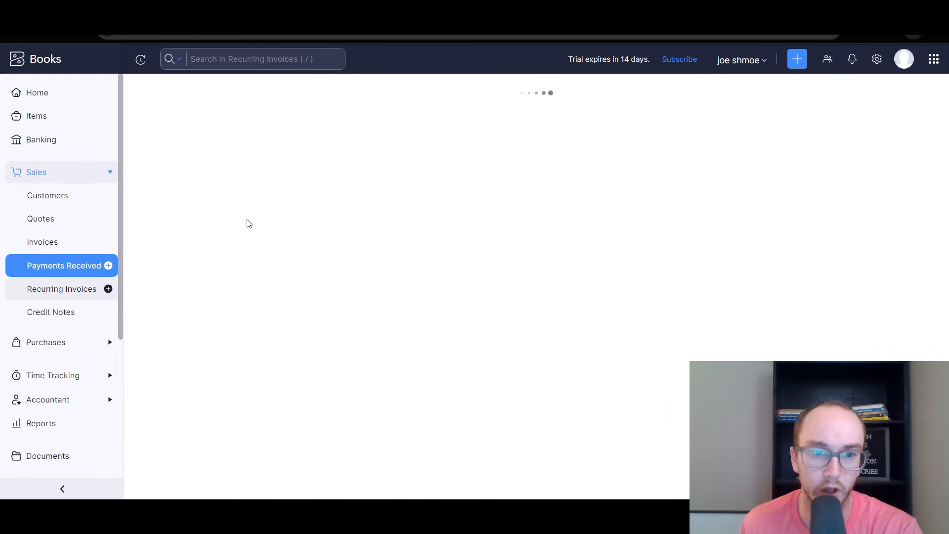
scroll(483, 364, down, 4)
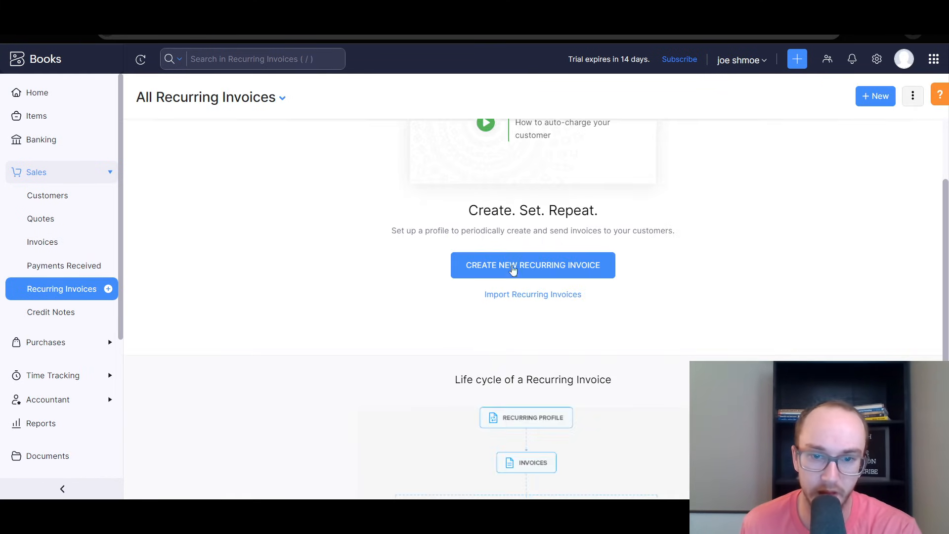
scroll(626, 285, down, 4)
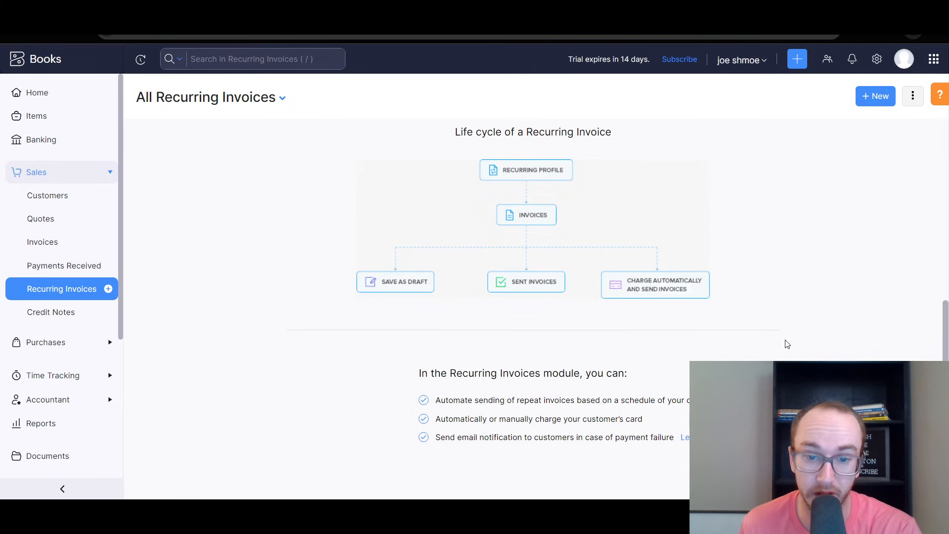
scroll(784, 343, down, 1)
drag(442, 396, 611, 396)
click(530, 403)
click(625, 395)
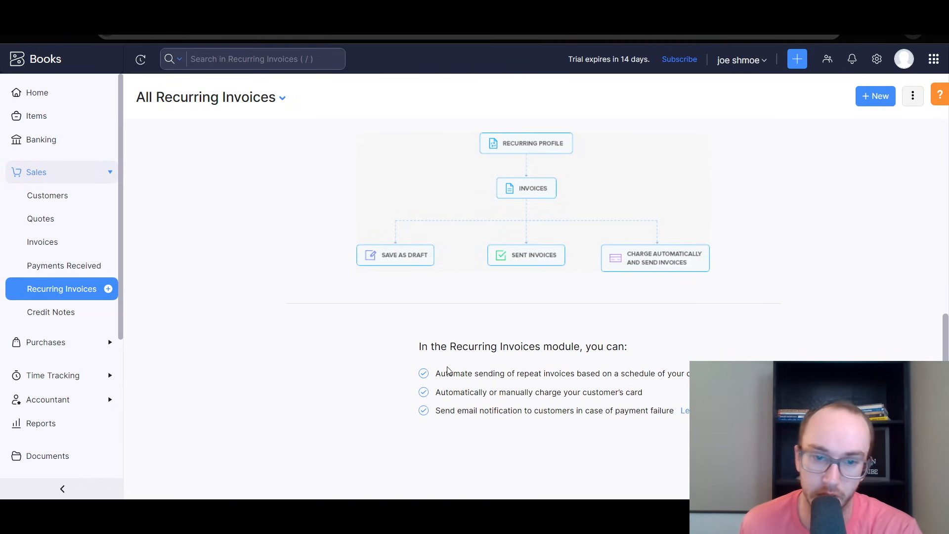
drag(445, 374, 635, 383)
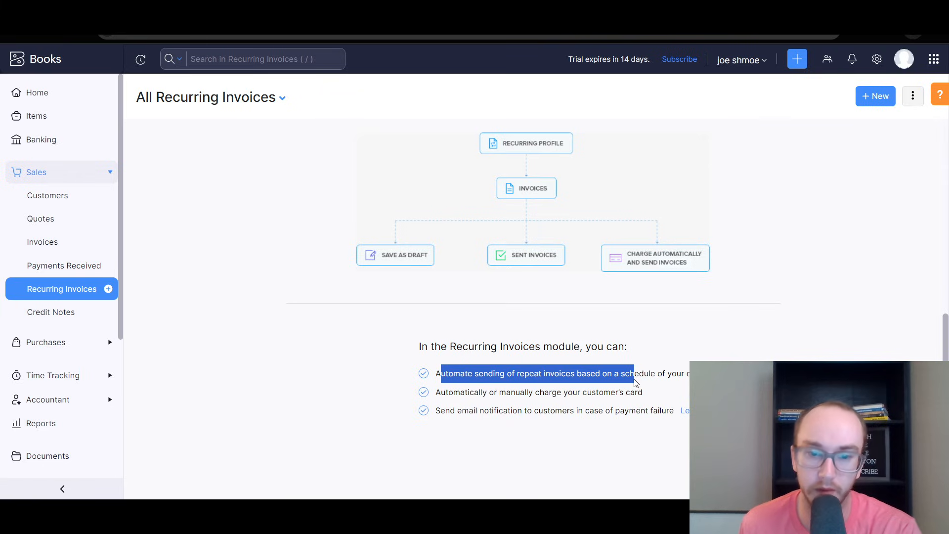
click(596, 386)
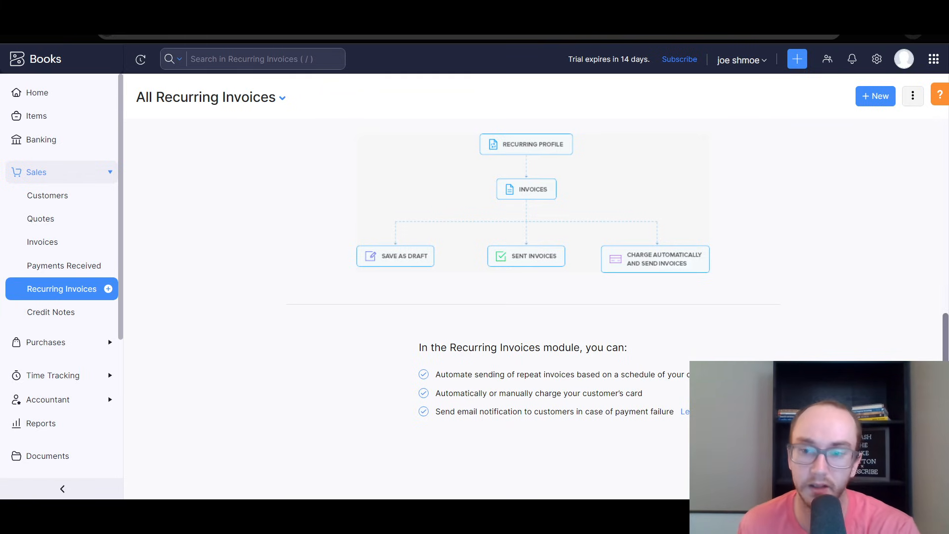
drag(946, 341, 947, 163)
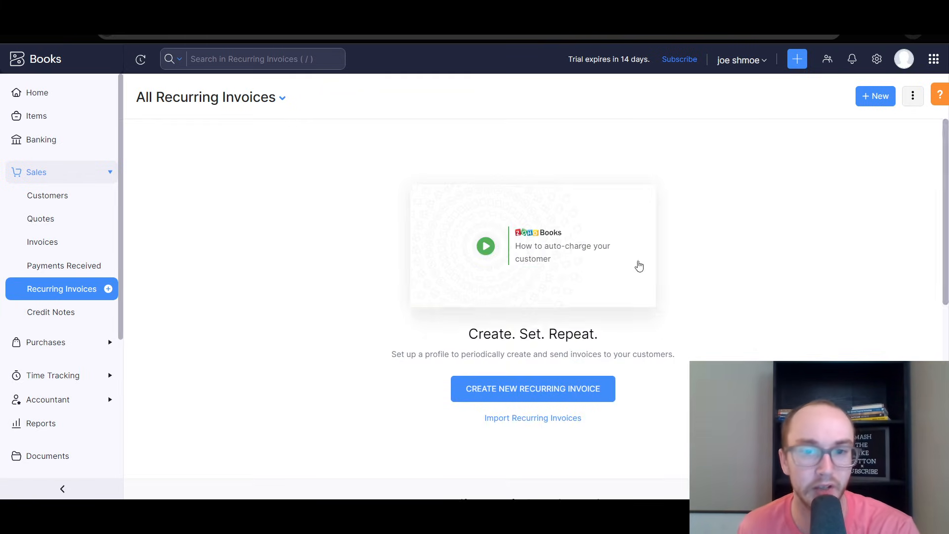
- Open the Vendors module under Purchases and view the types of contacts diagram
scroll(64, 317, down, 4)
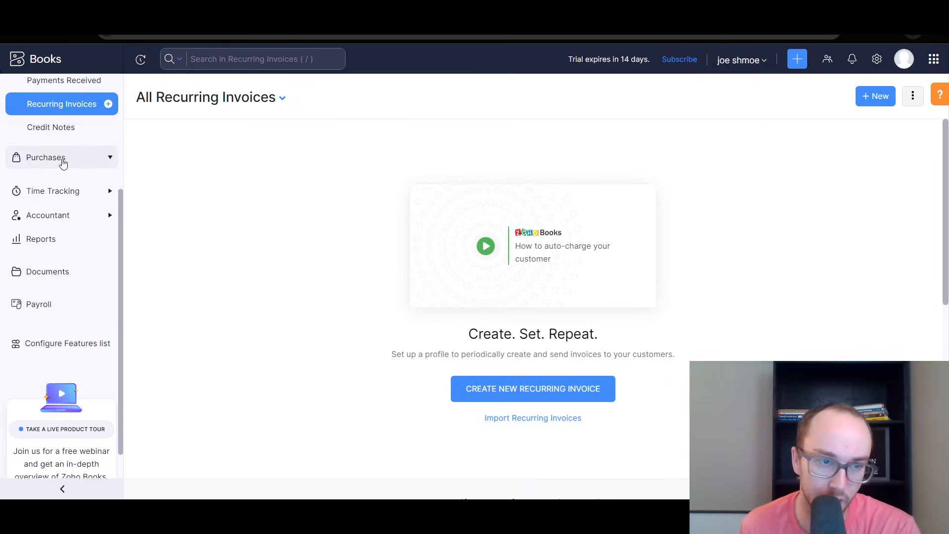
click(62, 157)
scroll(103, 186, up, 3)
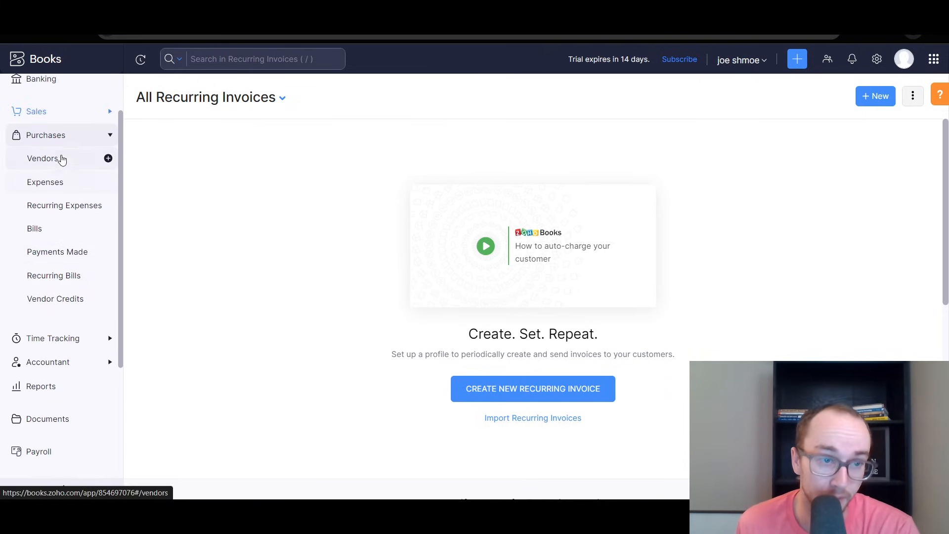
click(59, 158)
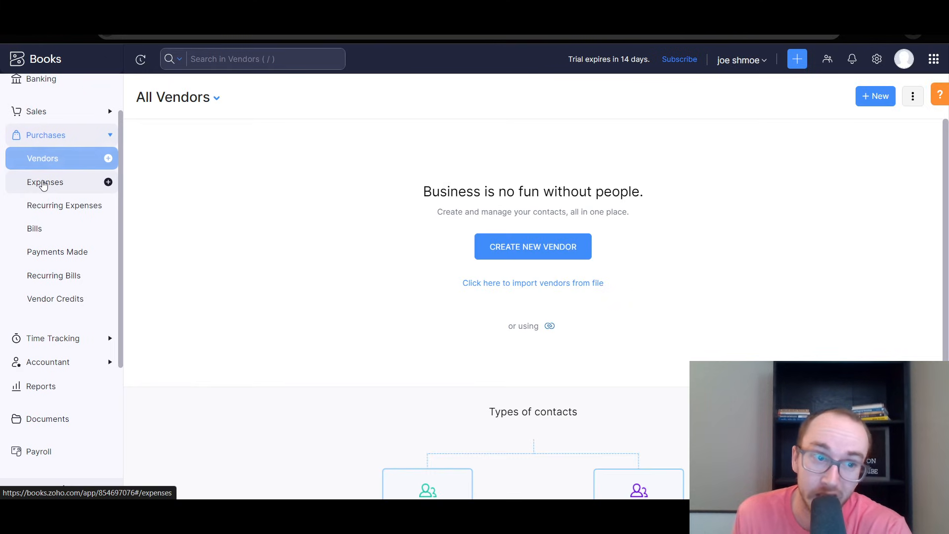
scroll(523, 328, down, 3)
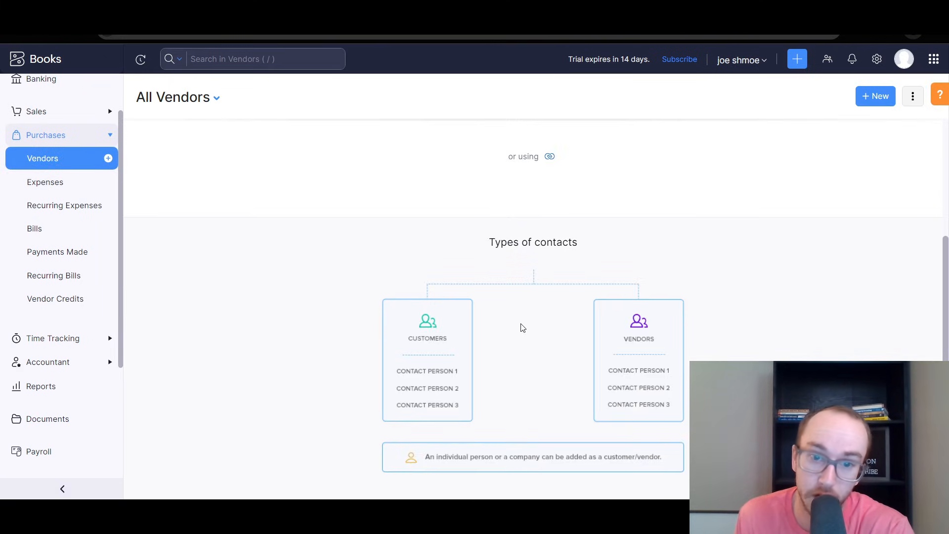
scroll(499, 336, up, 3)
scroll(53, 240, up, 1)
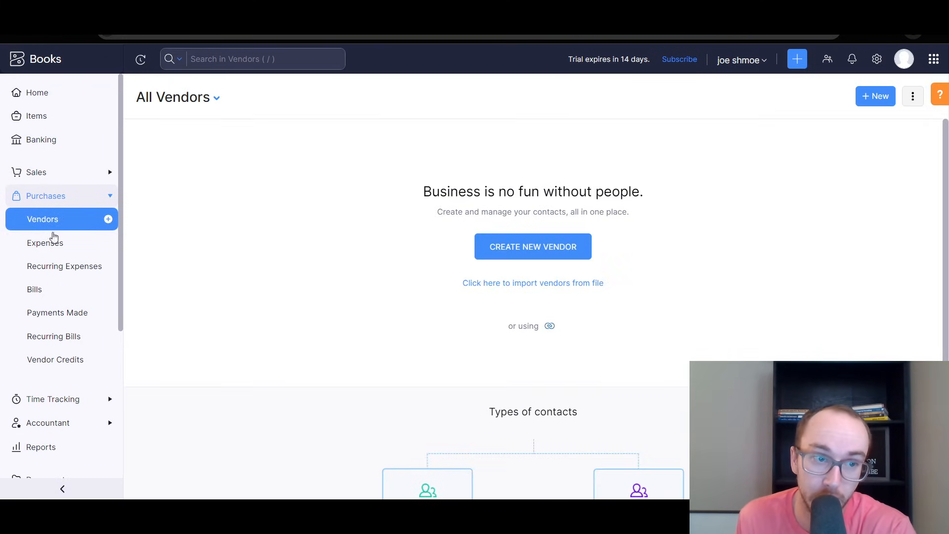
- View the recorded expenses, and review the life cycle and capabilities of Recurring Expenses
click(49, 242)
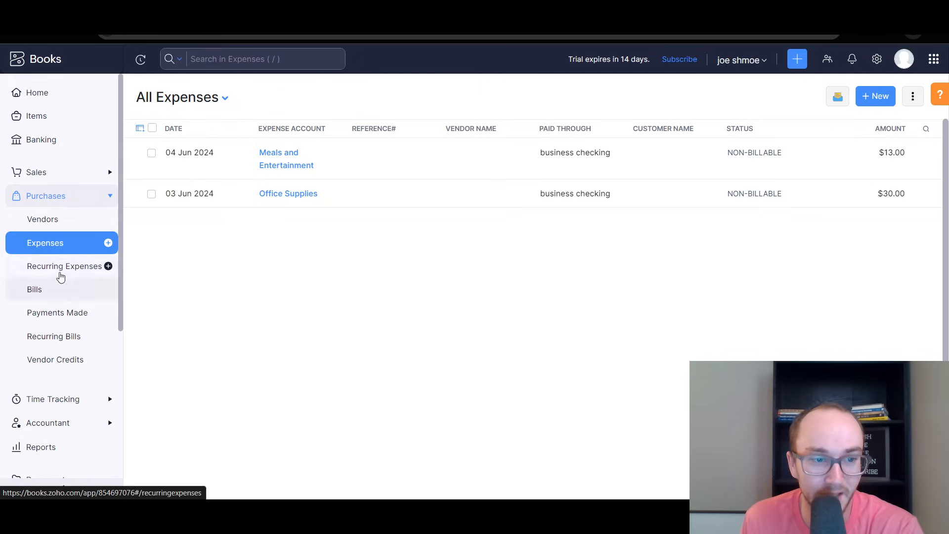
click(58, 267)
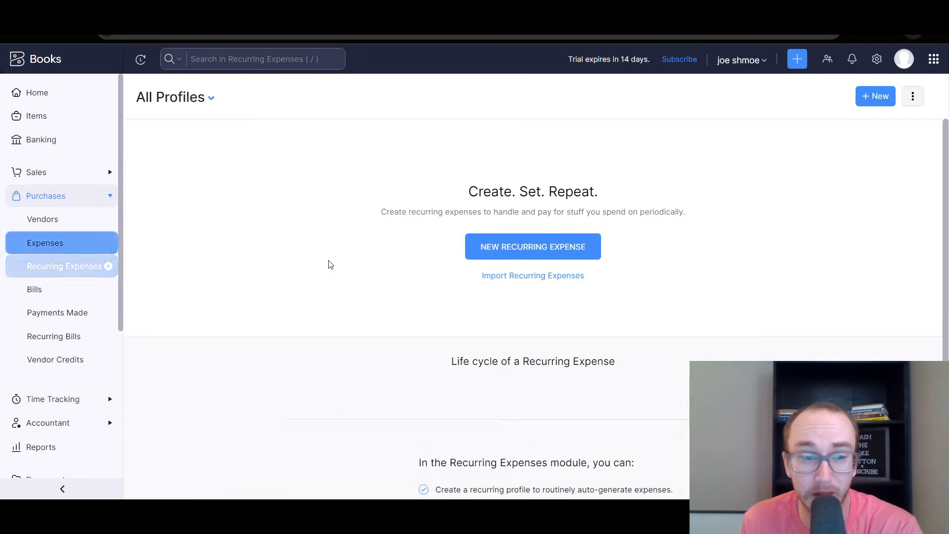
scroll(440, 339, down, 4)
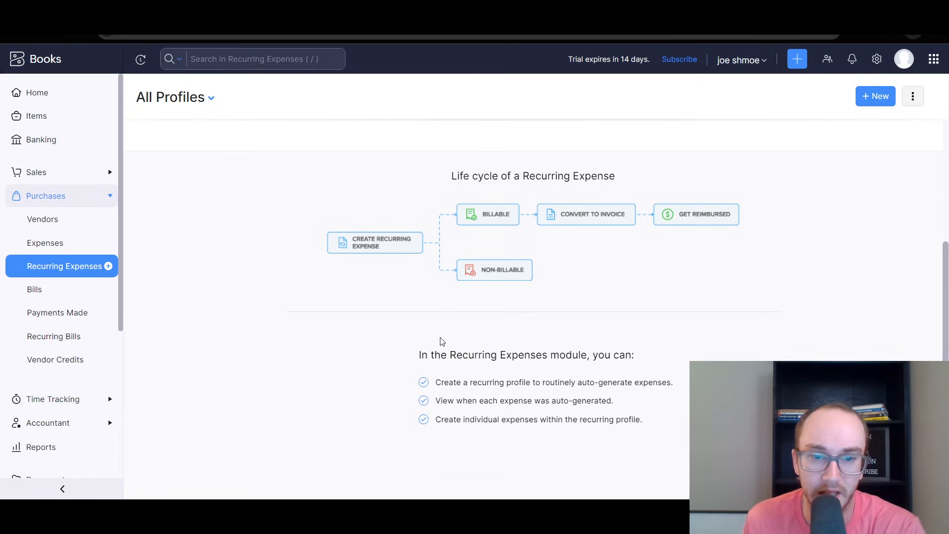
scroll(444, 318, up, 4)
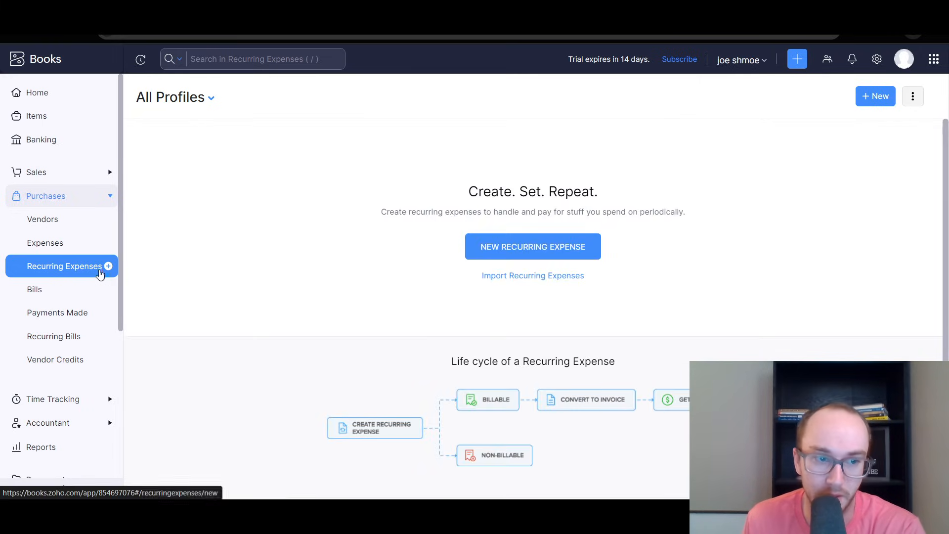
- Open the Bills module and review the life cycle of a bill and the listed capabilities
click(108, 289)
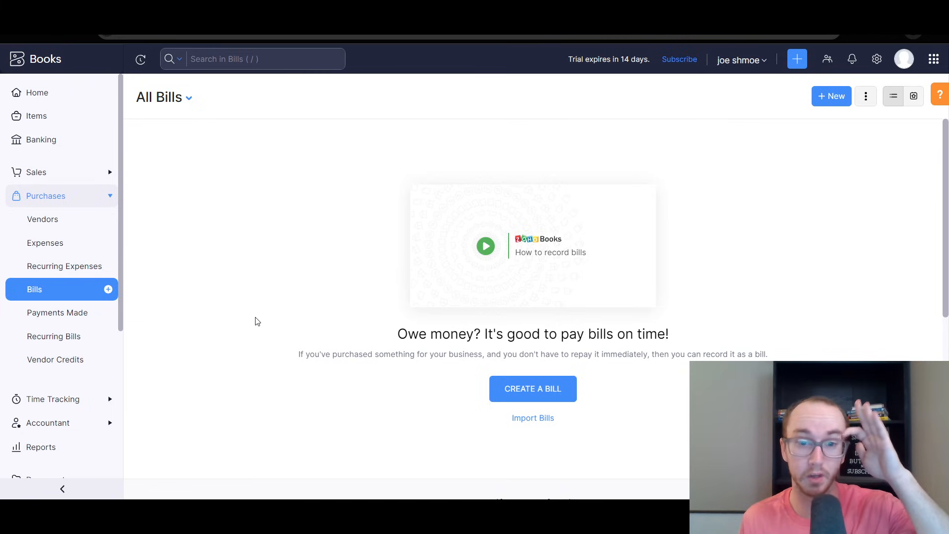
scroll(470, 390, down, 4)
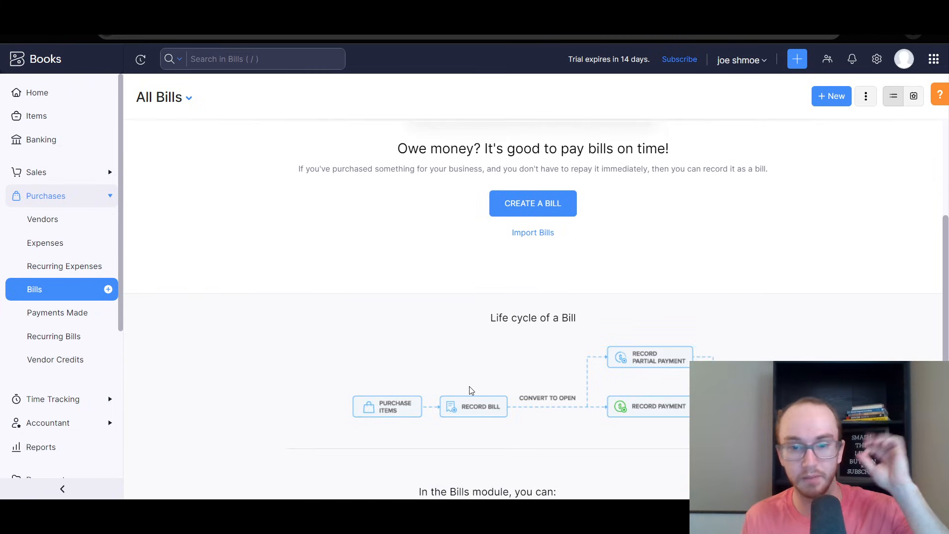
scroll(470, 392, down, 1)
scroll(441, 378, up, 2)
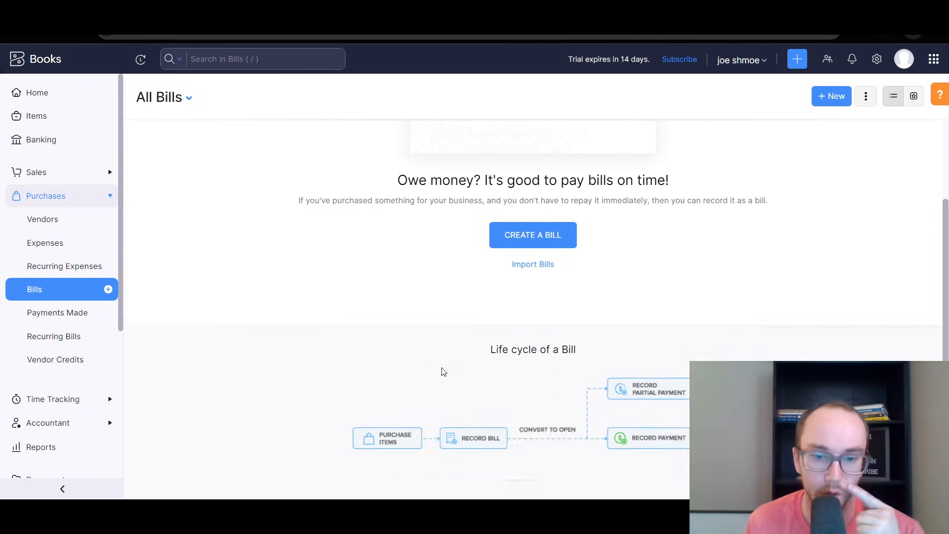
scroll(443, 372, down, 4)
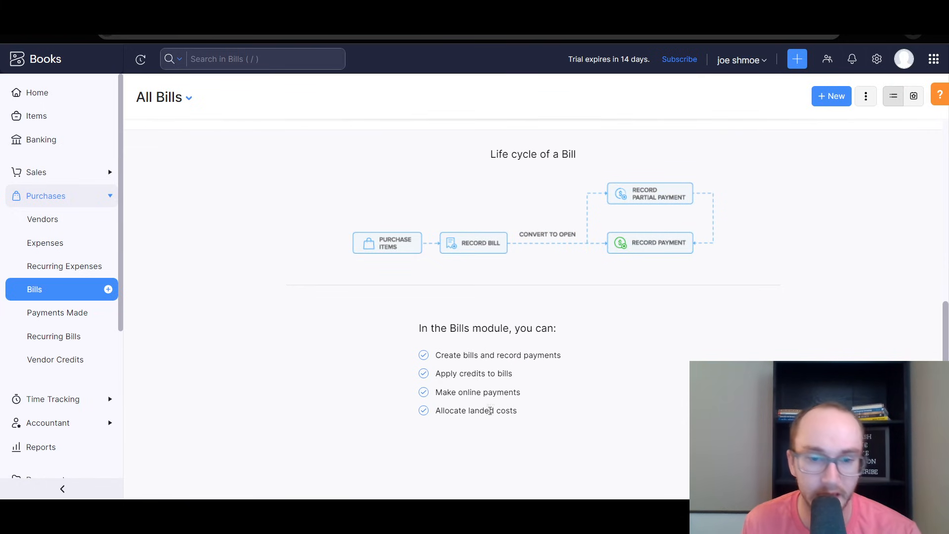
scroll(295, 409, up, 7)
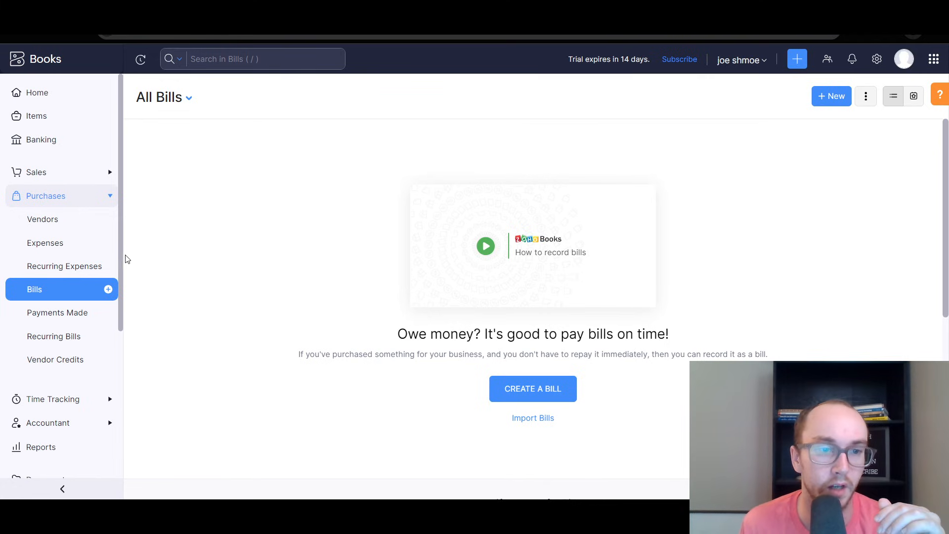
- Open Projects under Time Tracking and examine the project life cycle and the project time tracking features
drag(122, 260, 121, 291)
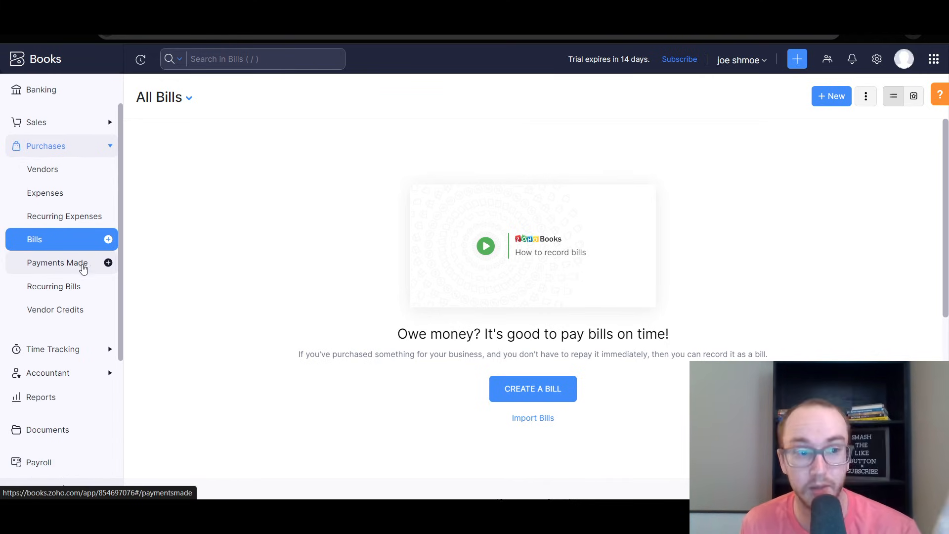
scroll(74, 370, down, 3)
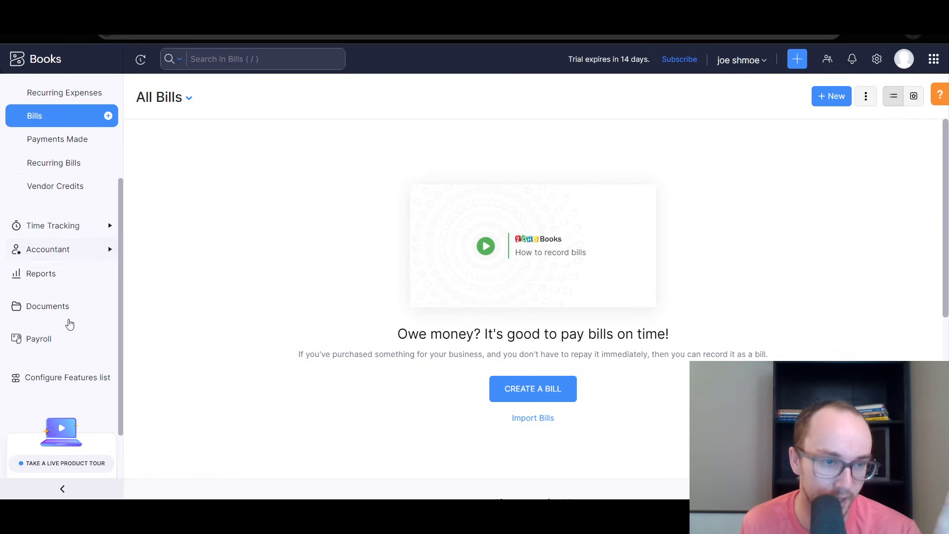
click(53, 236)
scroll(58, 230, up, 2)
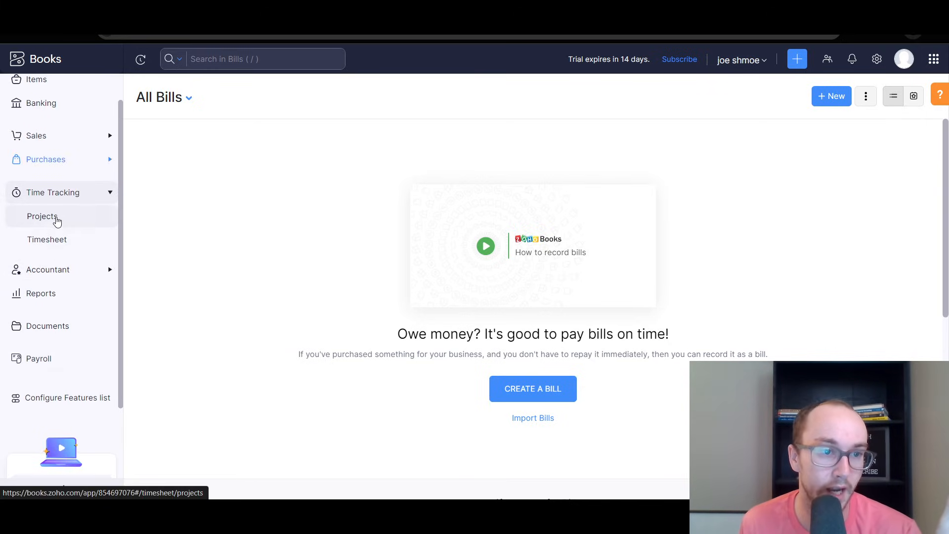
click(57, 220)
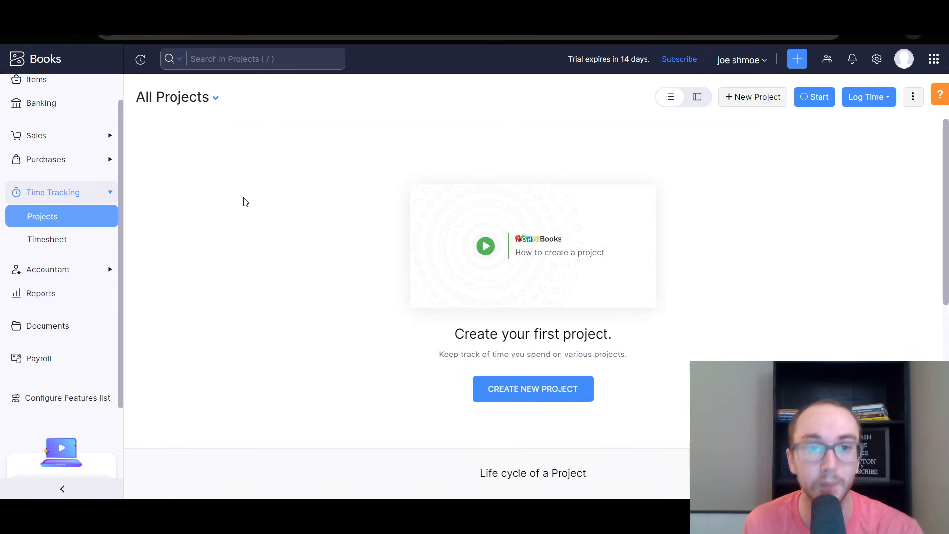
scroll(516, 410, down, 5)
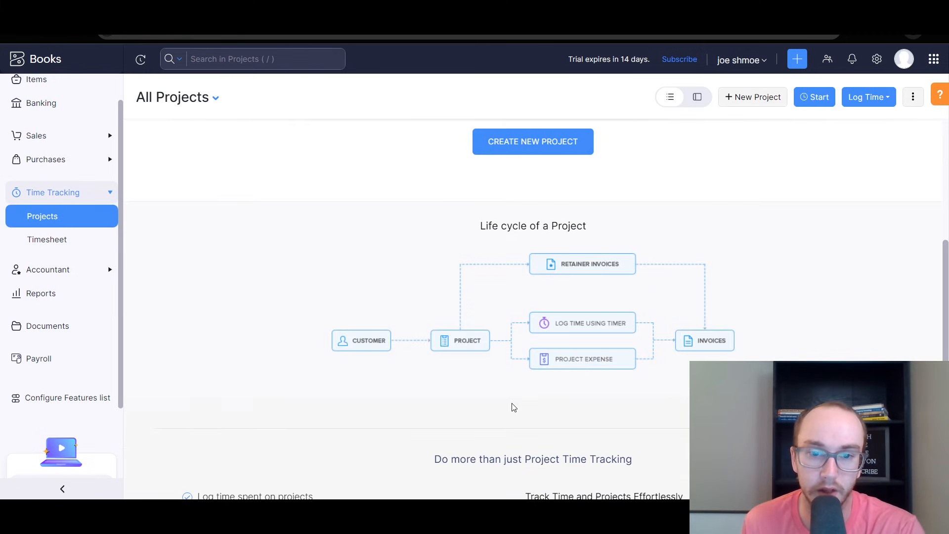
scroll(451, 308, down, 2)
scroll(555, 284, up, 2)
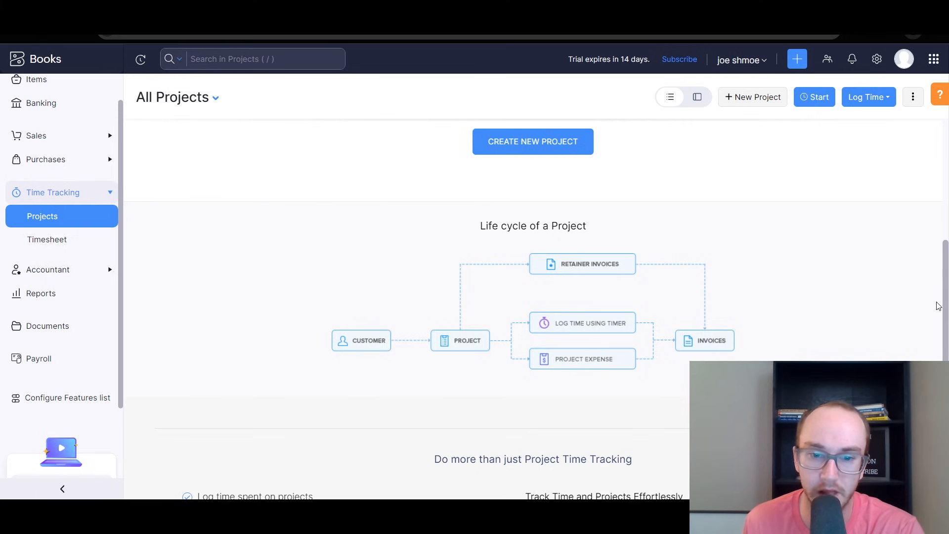
scroll(948, 316, down, 3)
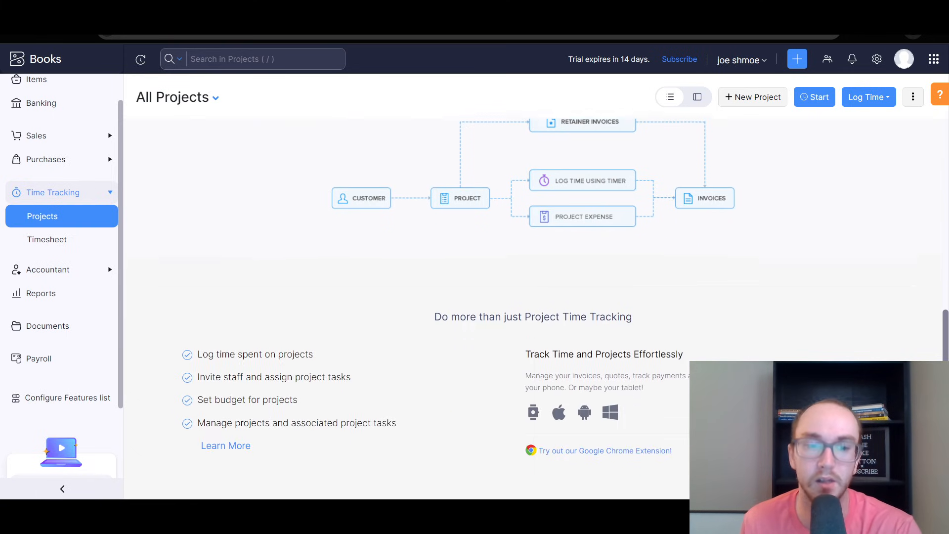
- Open Timesheet under Time Tracking and review the time entry page and the life cycle of a timesheet
scroll(565, 292, up, 2)
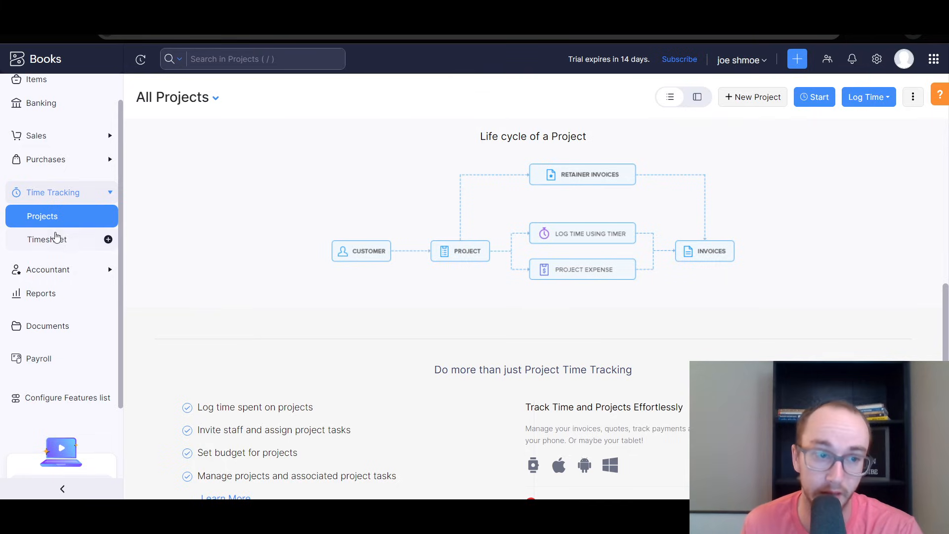
click(52, 236)
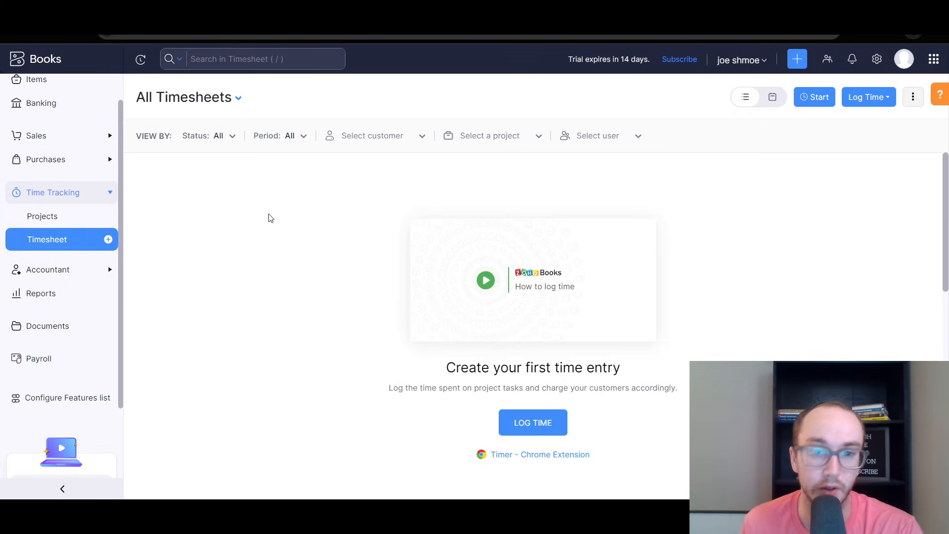
scroll(376, 267, down, 5)
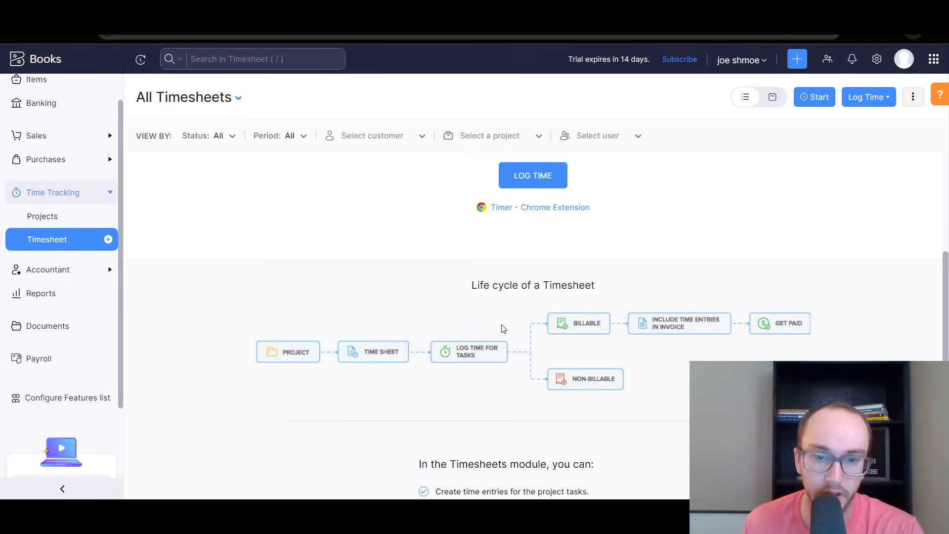
scroll(556, 354, up, 3)
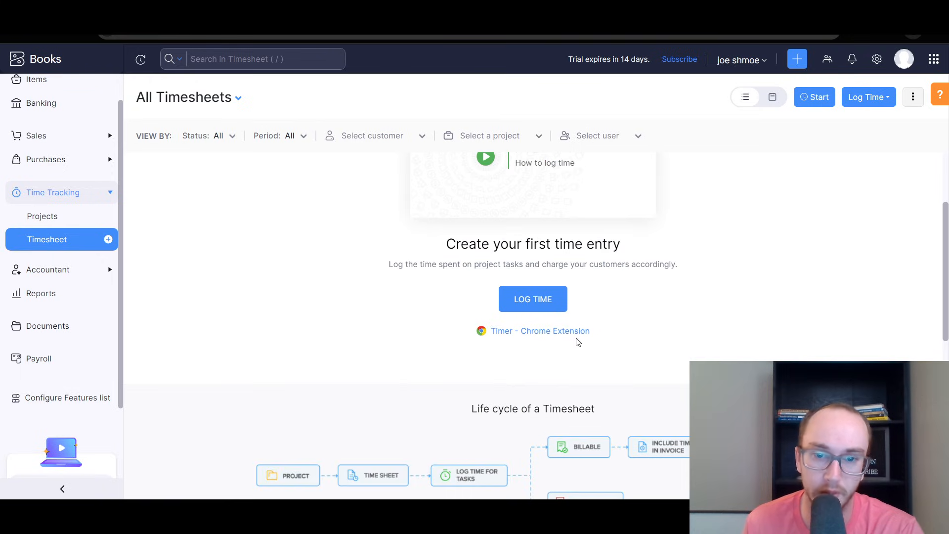
scroll(578, 343, up, 3)
scroll(598, 339, down, 3)
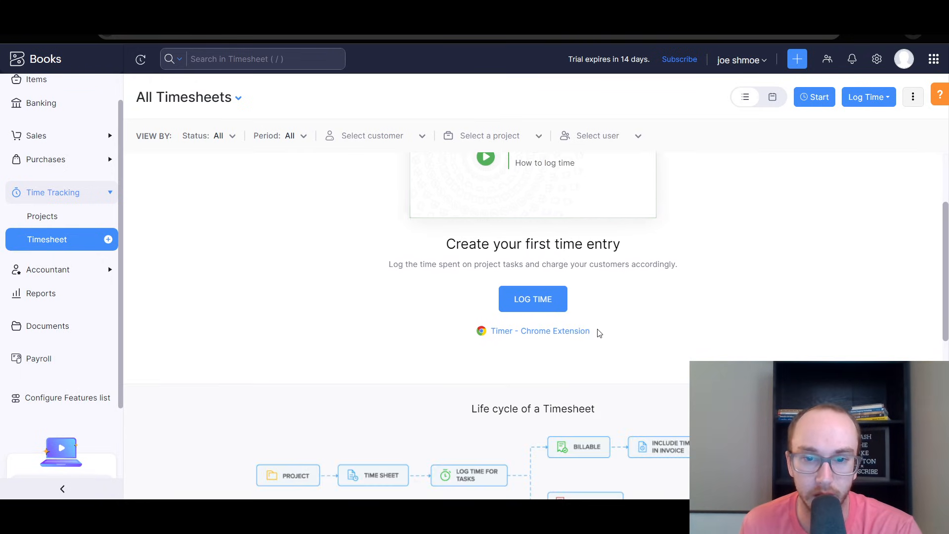
scroll(681, 281, down, 3)
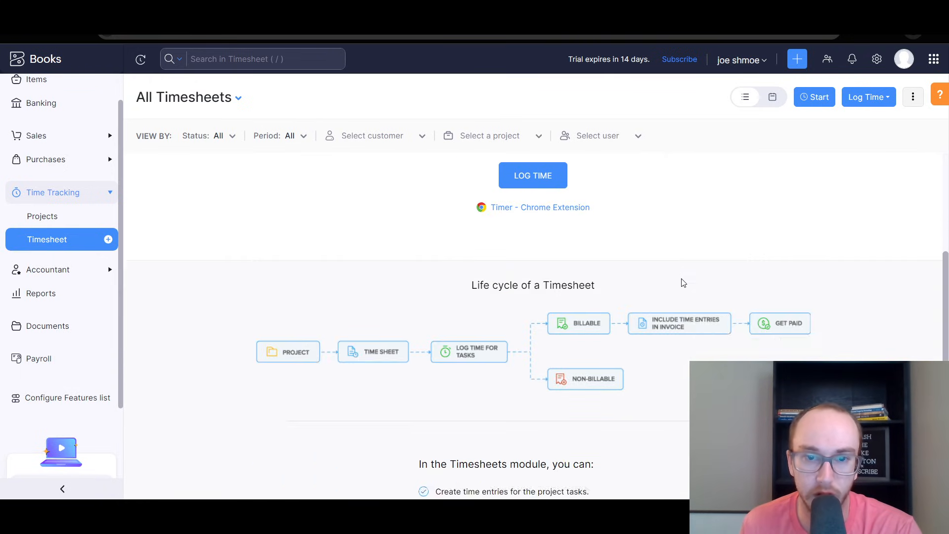
scroll(680, 279, down, 3)
scroll(607, 229, up, 3)
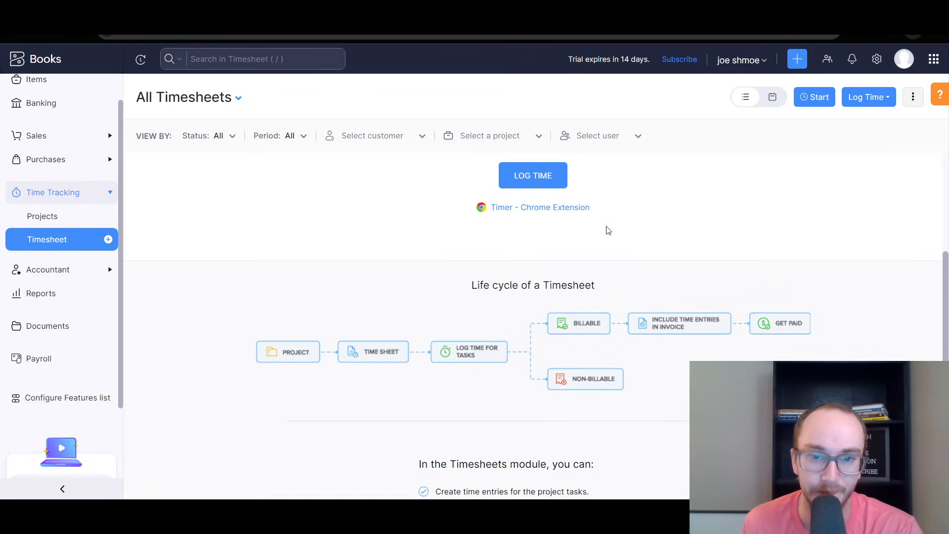
scroll(607, 271, up, 4)
scroll(651, 381, up, 2)
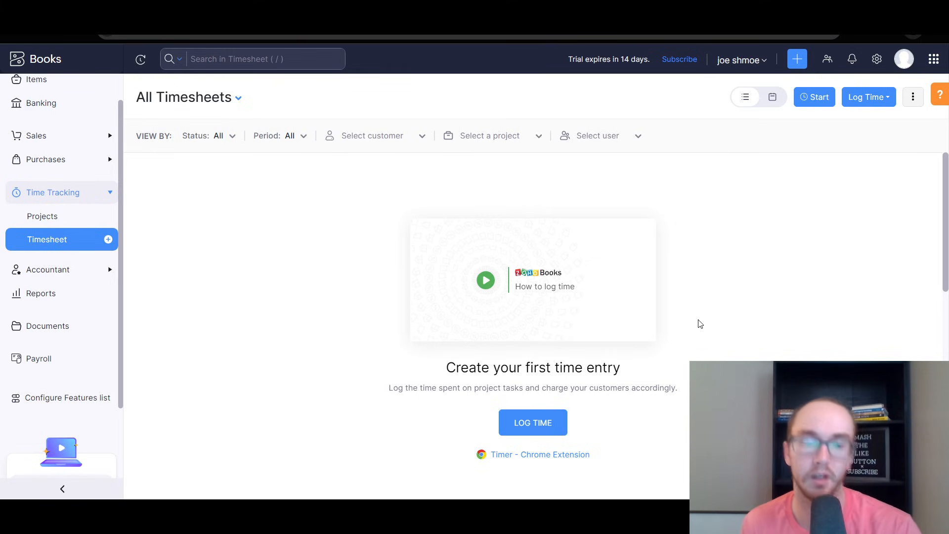
- Examine the timesheet life cycle's billable and non-billable paths and the list of what the Timesheets module can do
scroll(697, 327, down, 5)
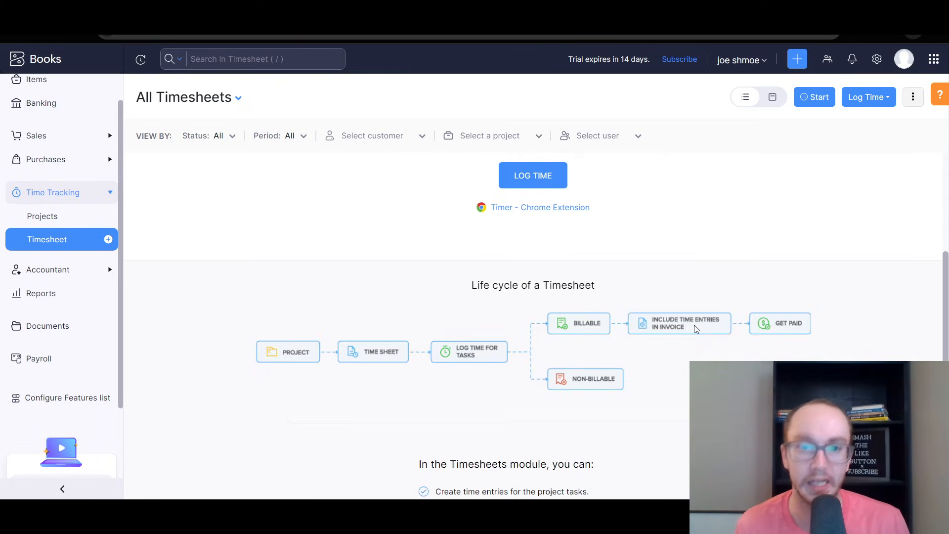
scroll(697, 328, down, 1)
scroll(411, 333, down, 4)
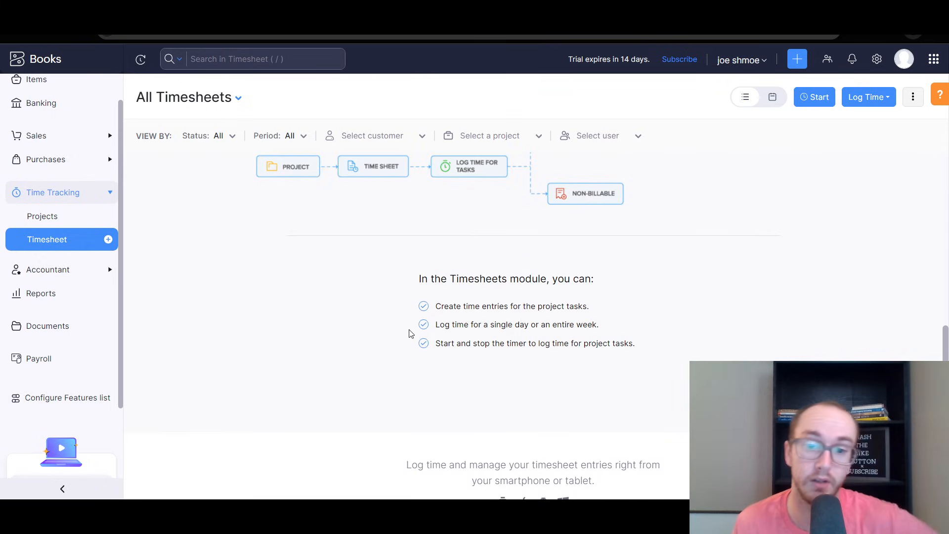
scroll(436, 339, up, 3)
scroll(439, 341, up, 2)
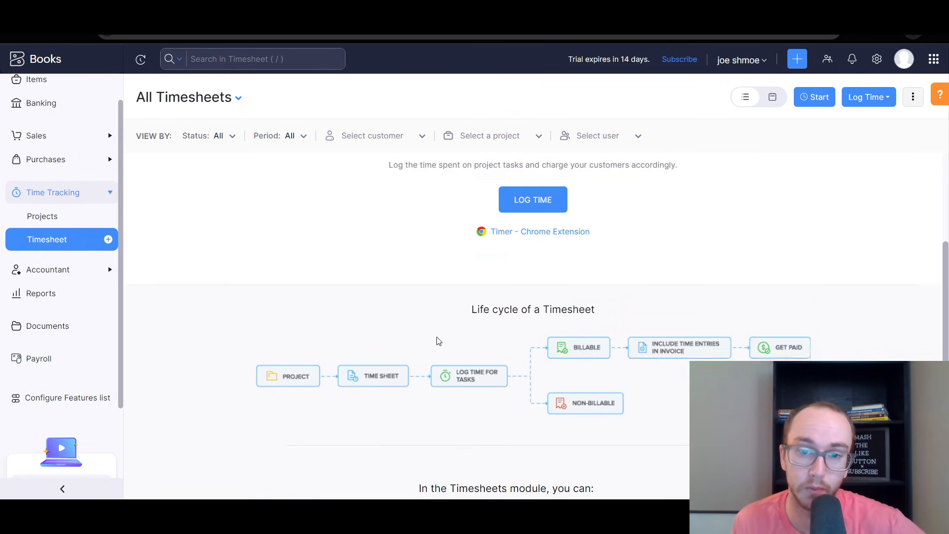
scroll(439, 341, down, 2)
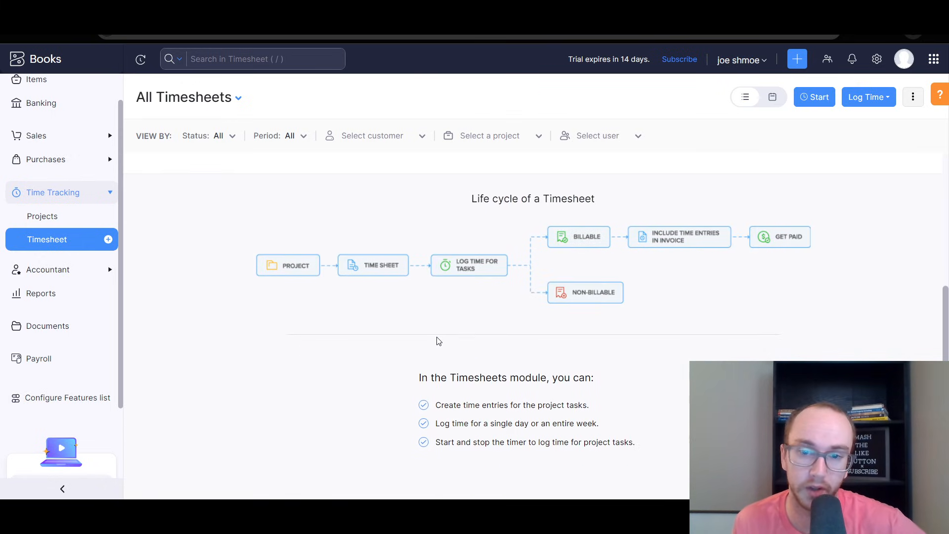
- Look over the features listed under Accountant, and open the Reports Center
click(115, 275)
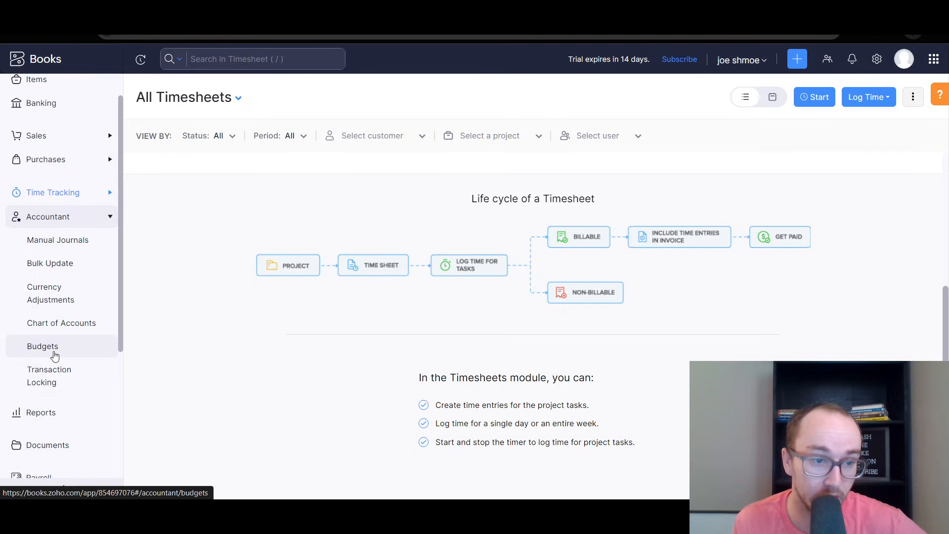
click(57, 217)
click(52, 243)
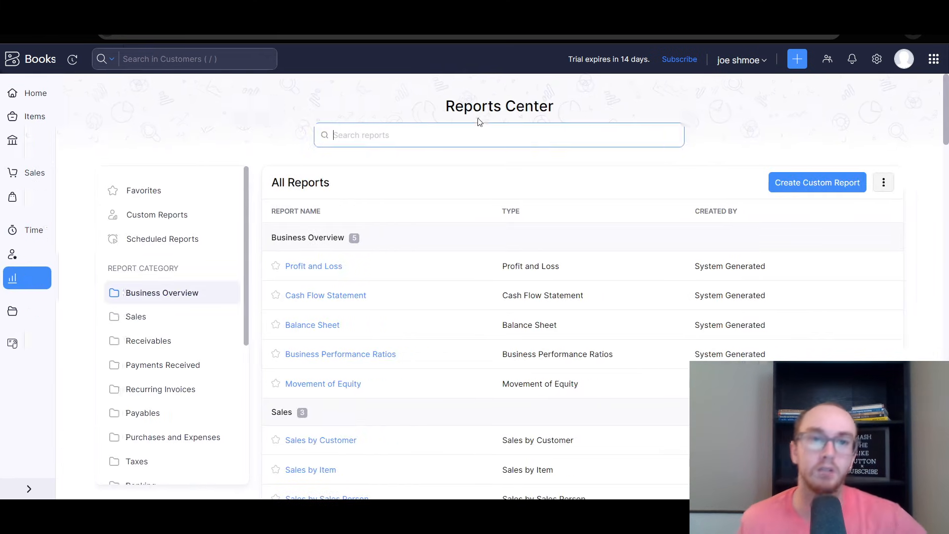
- Open the Profit and Loss report and examine its operating income, expenses, operating profit and net profit/loss
click(319, 271)
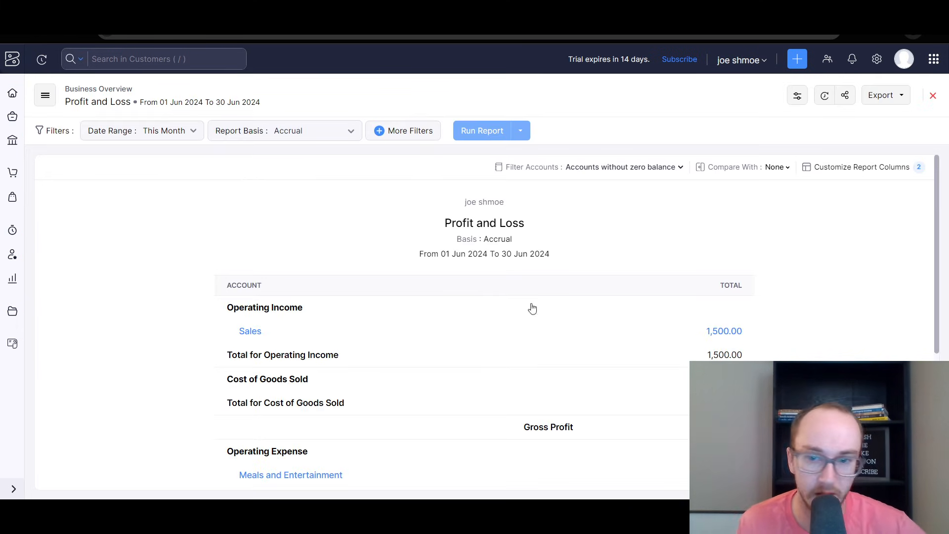
scroll(702, 328, down, 4)
scroll(701, 328, up, 1)
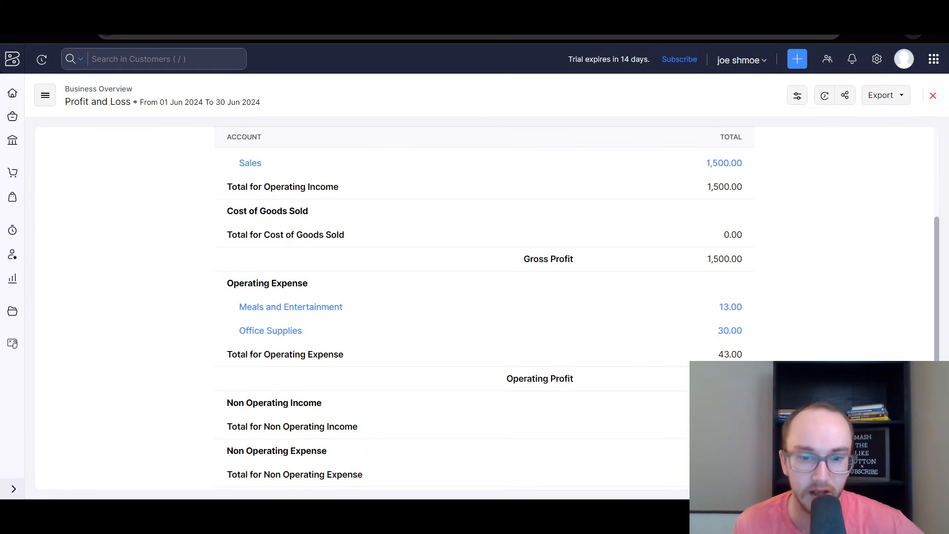
scroll(660, 431, down, 1)
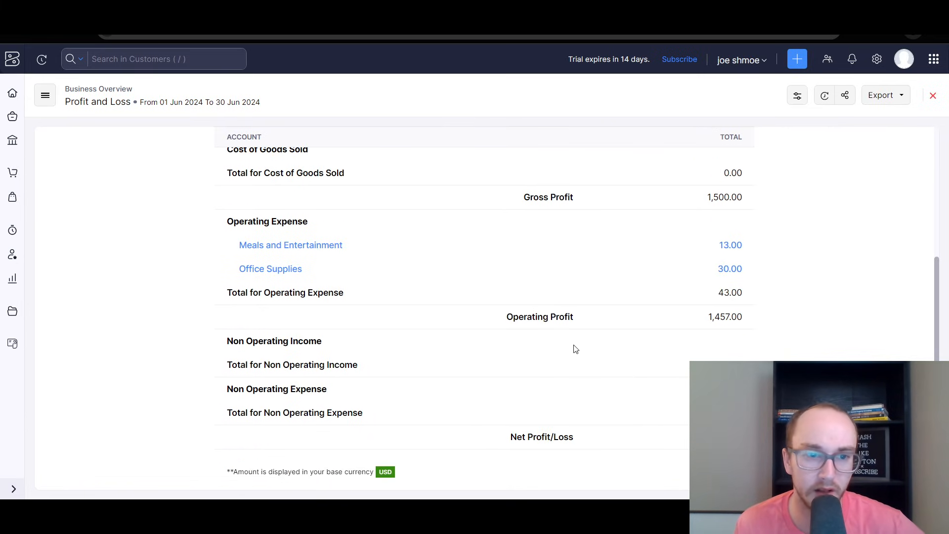
right_click(238, 221)
key(Escape)
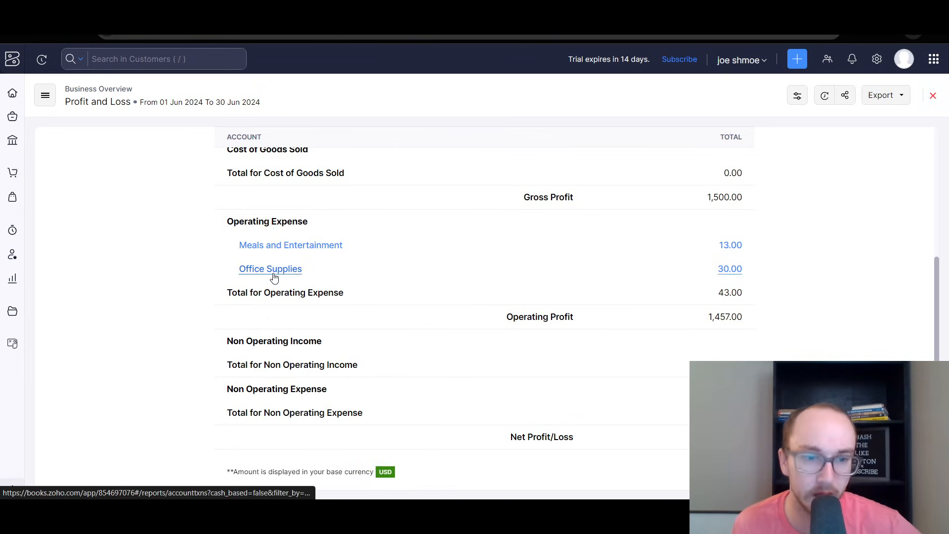
scroll(929, 284, up, 3)
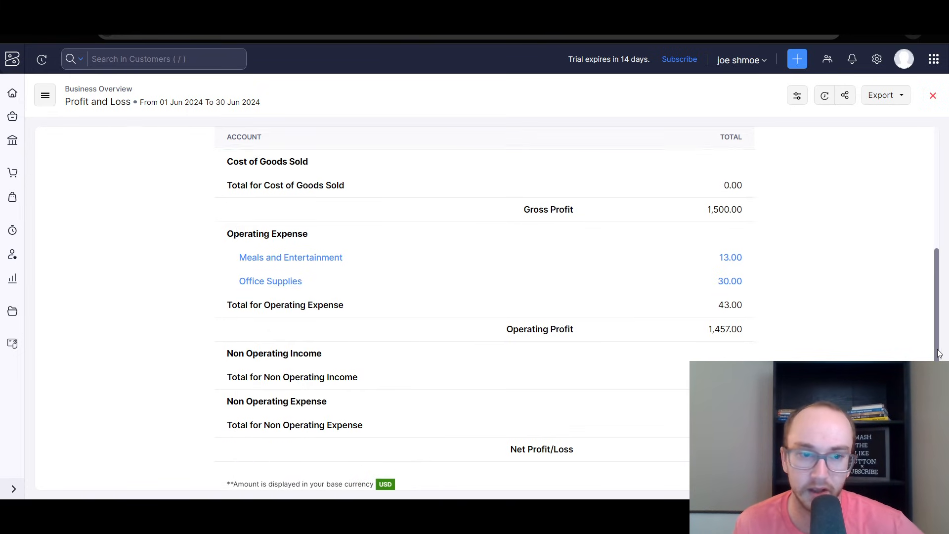
scroll(920, 267, up, 1)
scroll(902, 316, down, 2)
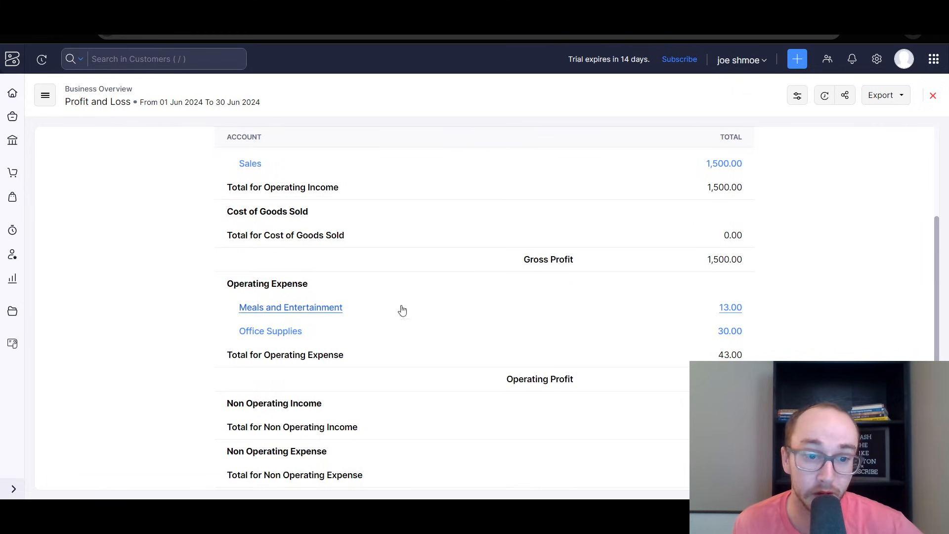
scroll(943, 321, down, 2)
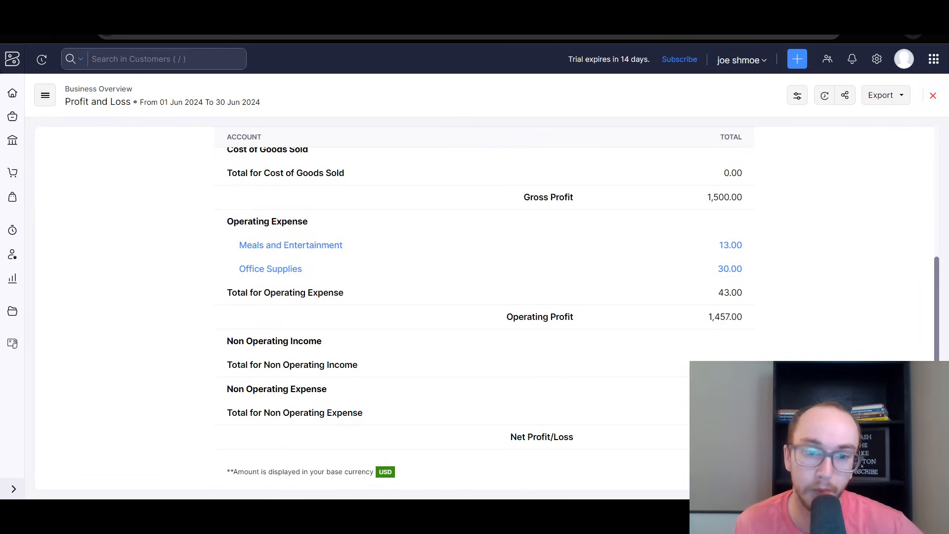
scroll(905, 307, up, 6)
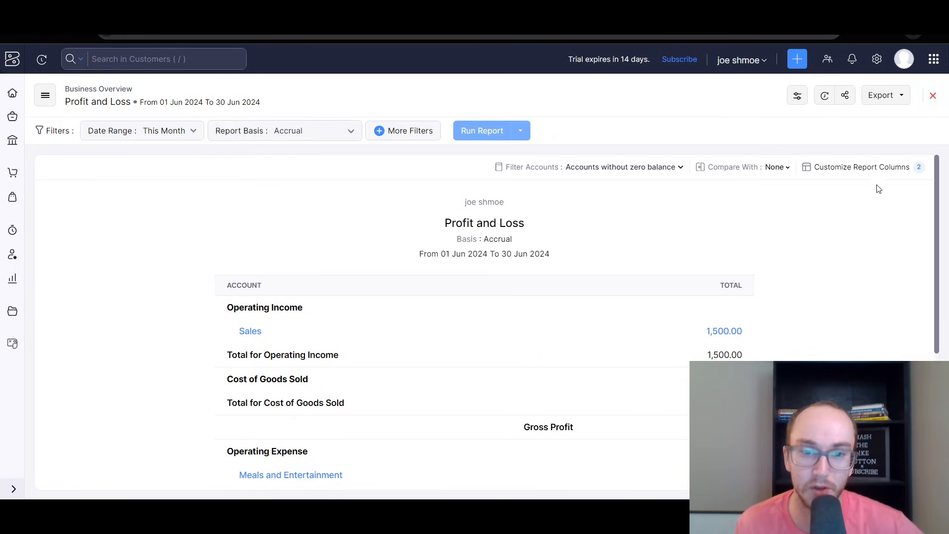
scroll(873, 158, down, 4)
scroll(890, 257, up, 4)
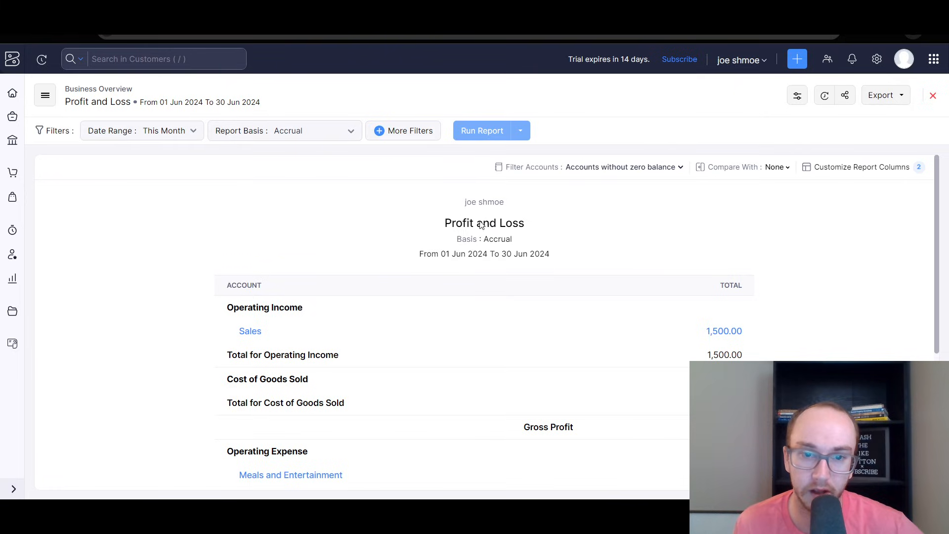
- Run the Profit and Loss report on a Cash basis with the date range set to This Year
click(286, 130)
click(293, 177)
click(498, 131)
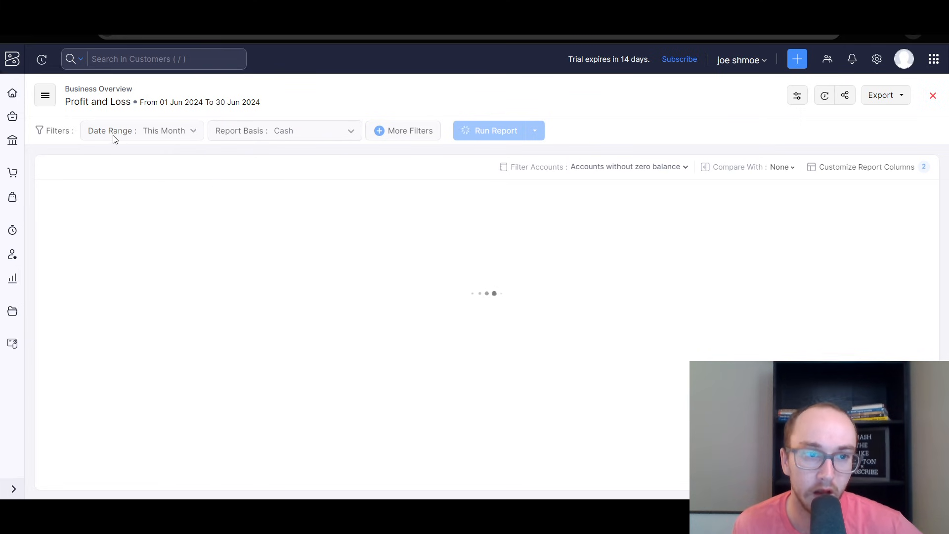
click(178, 135)
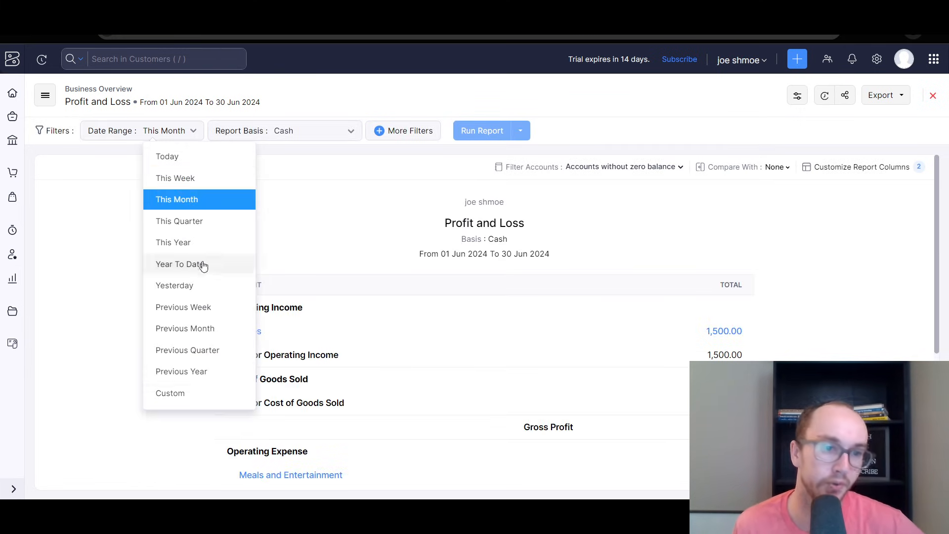
click(162, 245)
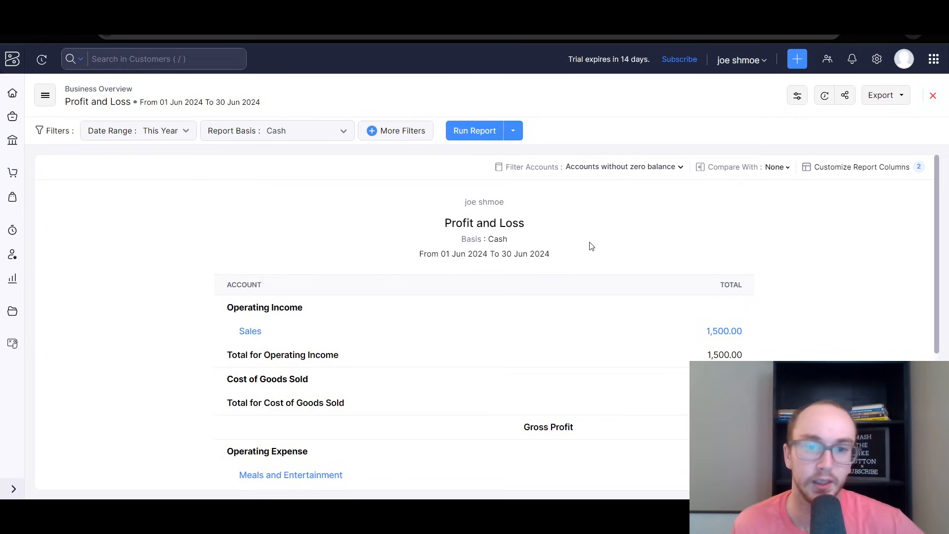
click(449, 131)
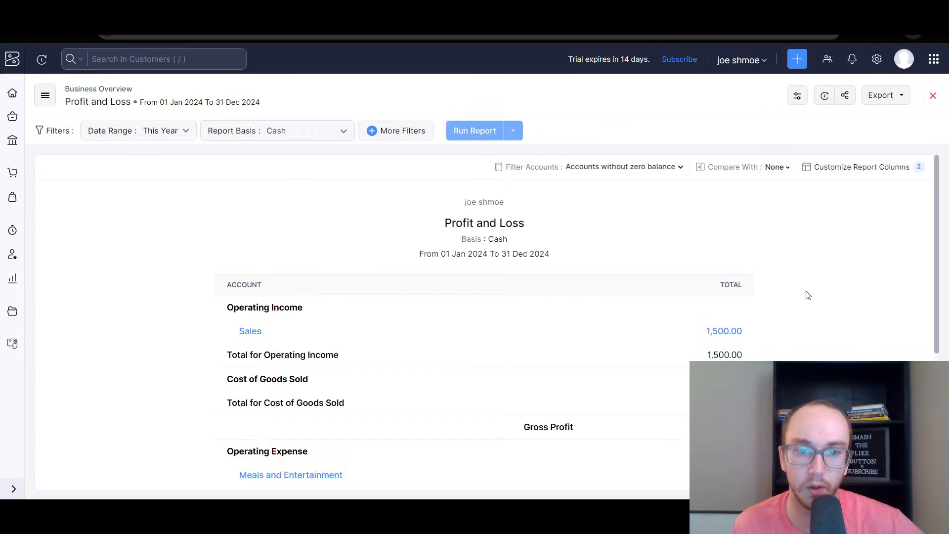
- Review the sales, operating expense and profit lines of the full-year, cash-basis Profit and Loss report
scroll(799, 295, down, 5)
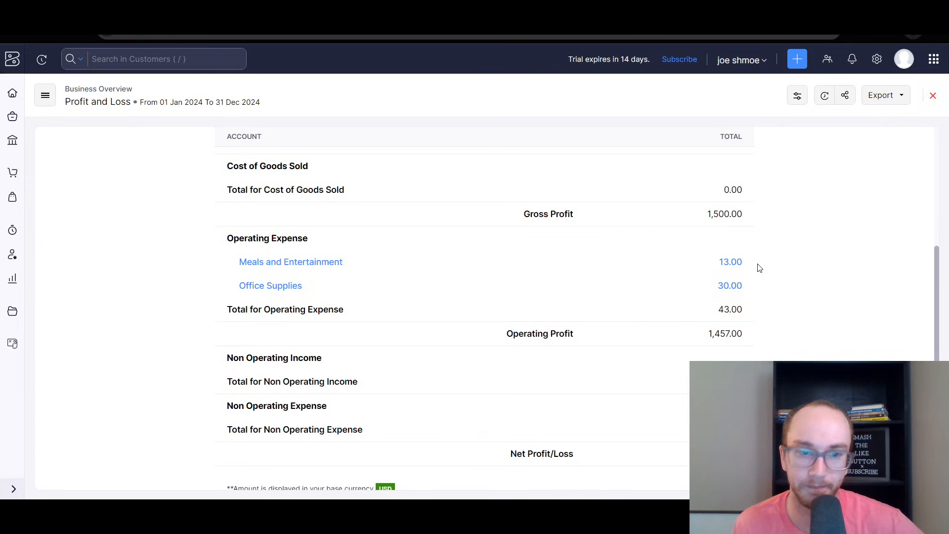
scroll(770, 314, down, 1)
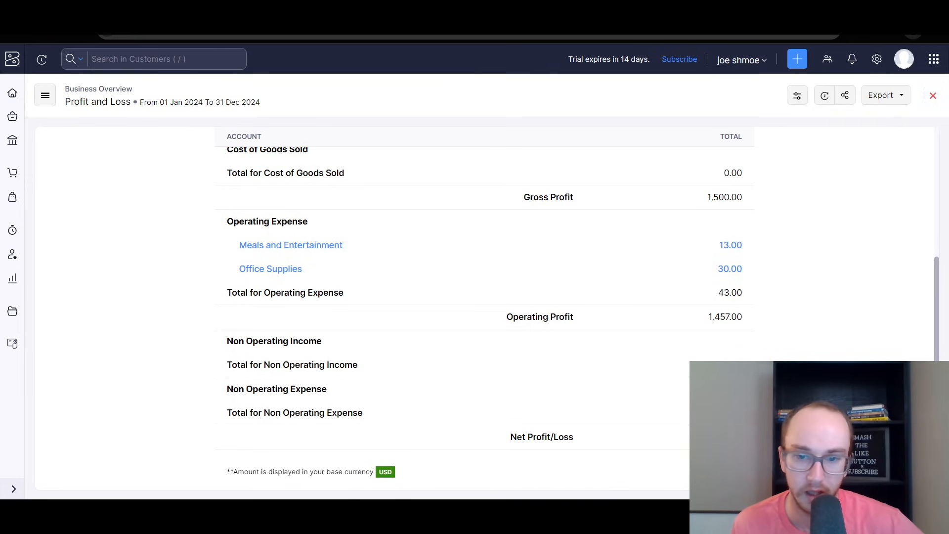
scroll(485, 307, up, 4)
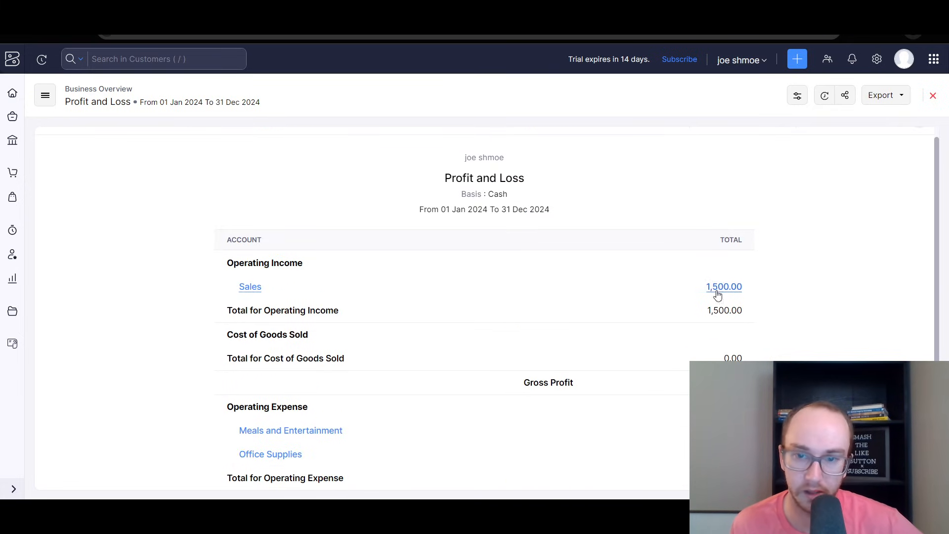
scroll(354, 340, up, 2)
scroll(297, 251, down, 2)
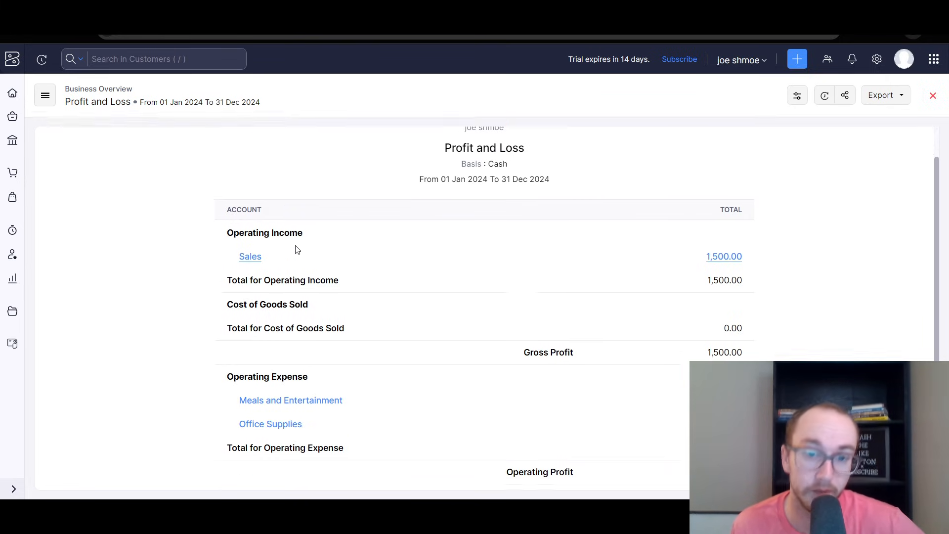
scroll(297, 246, up, 2)
scroll(214, 195, down, 2)
scroll(215, 195, up, 2)
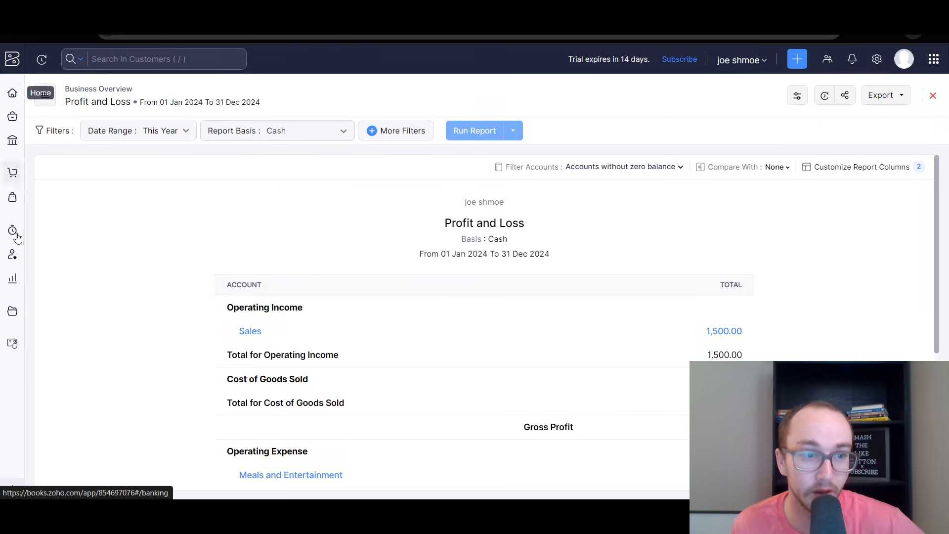
- View the Documents module's Files inbox with its Autoscan option, and return to the Home dashboard
click(15, 316)
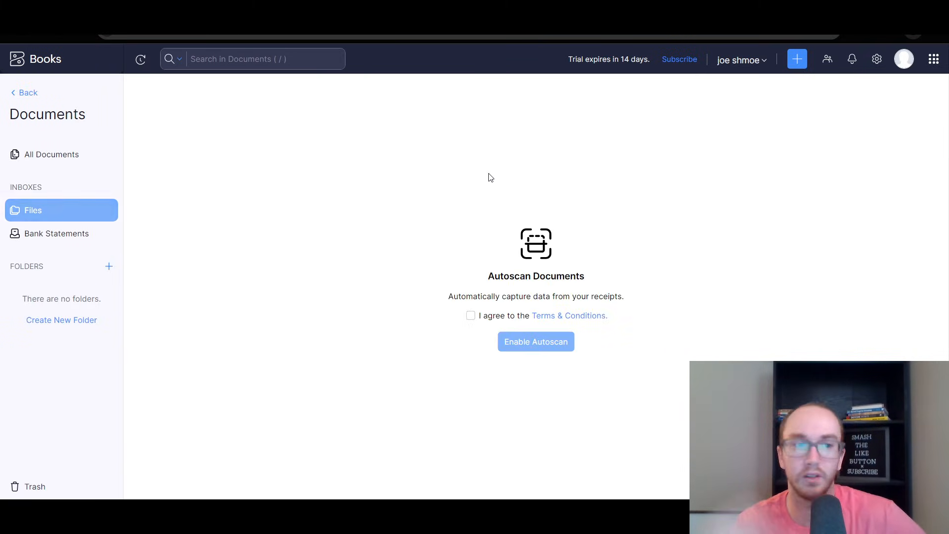
click(12, 94)
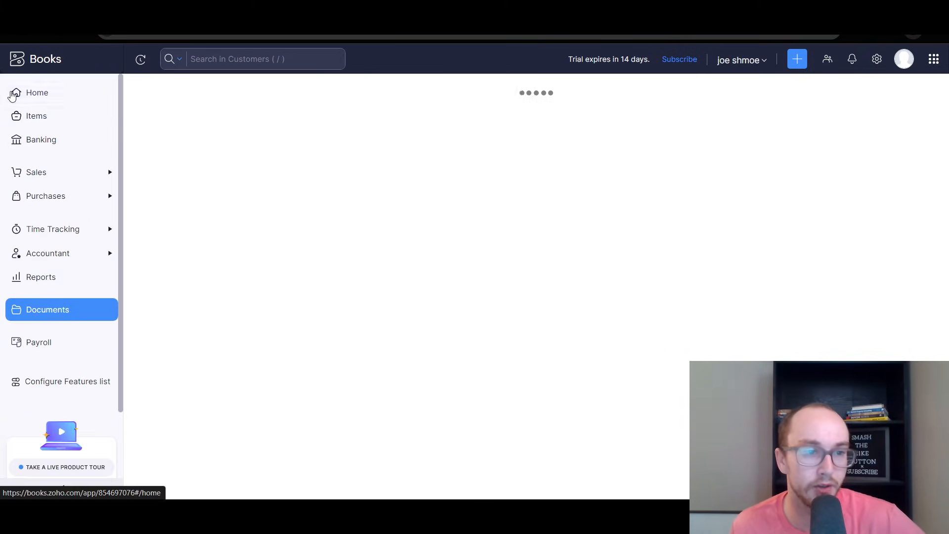
click(36, 100)
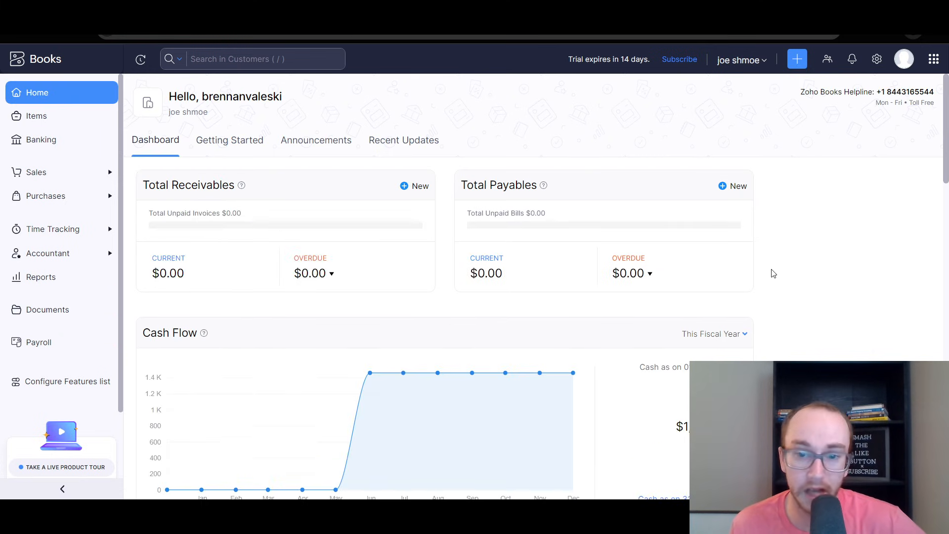
- Examine the dashboard's Top Expenses and Income and Expense charts, including the June 2024 bars, and switch Income and Expense to Cash basis
scroll(772, 272, down, 7)
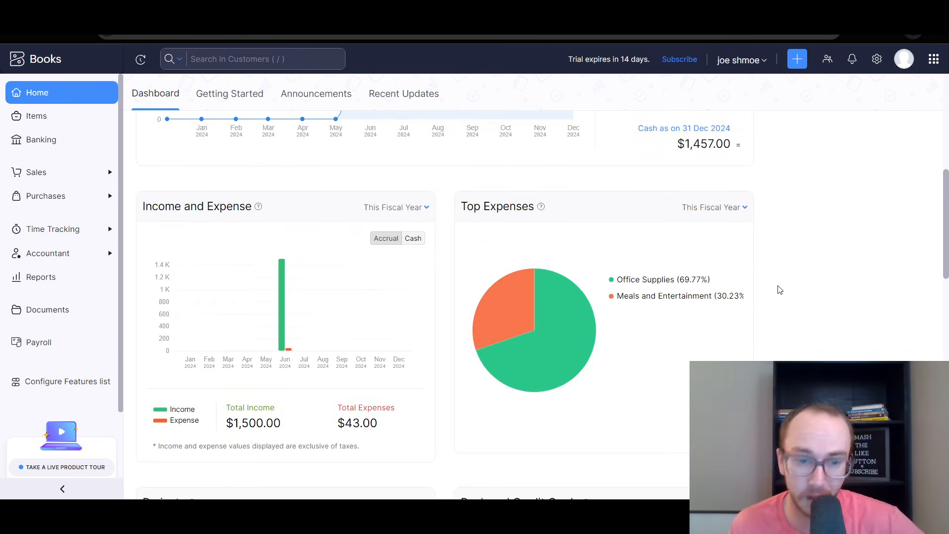
mouse_move(517, 334)
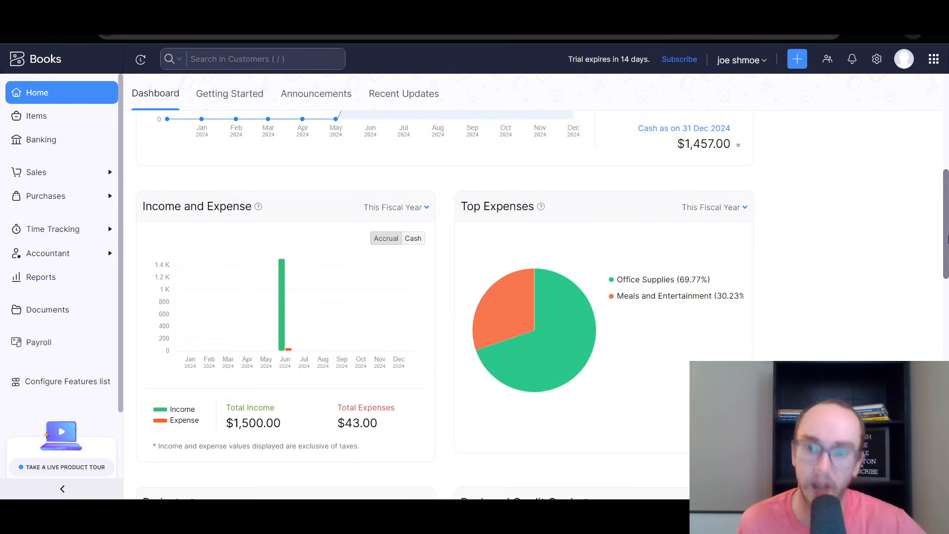
scroll(944, 240, down, 2)
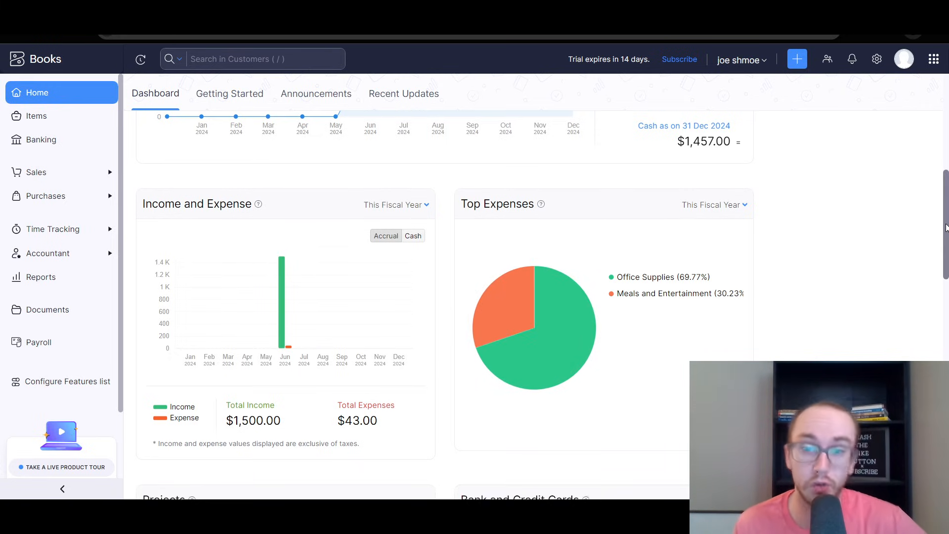
drag(944, 244, 945, 219)
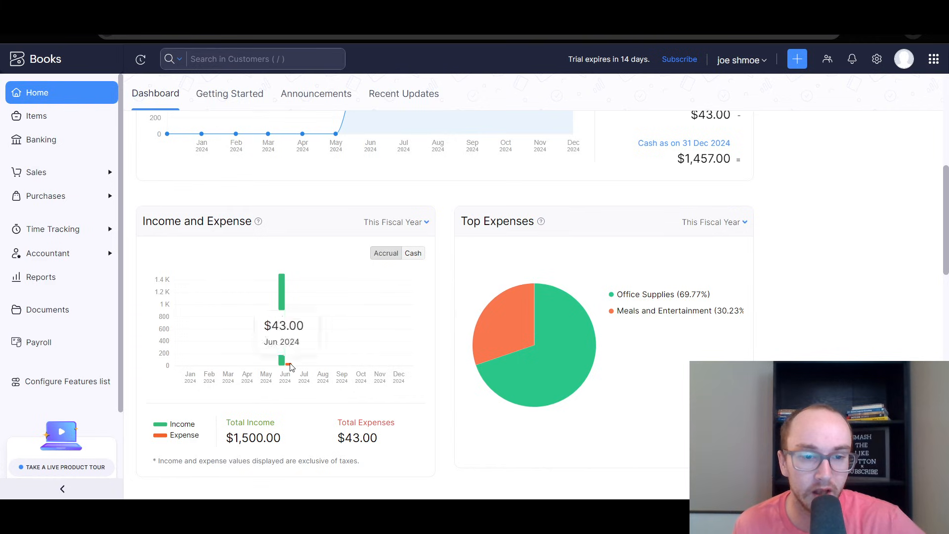
mouse_move(282, 367)
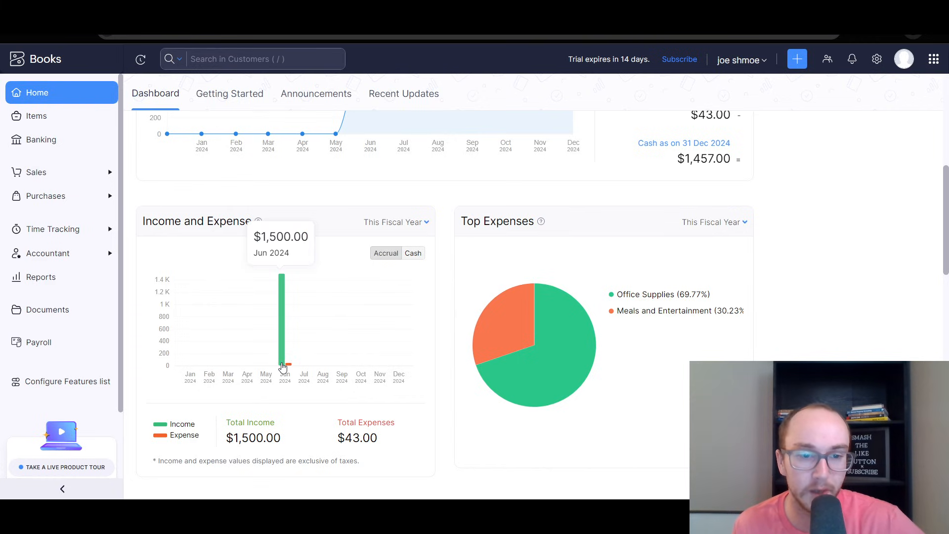
click(419, 261)
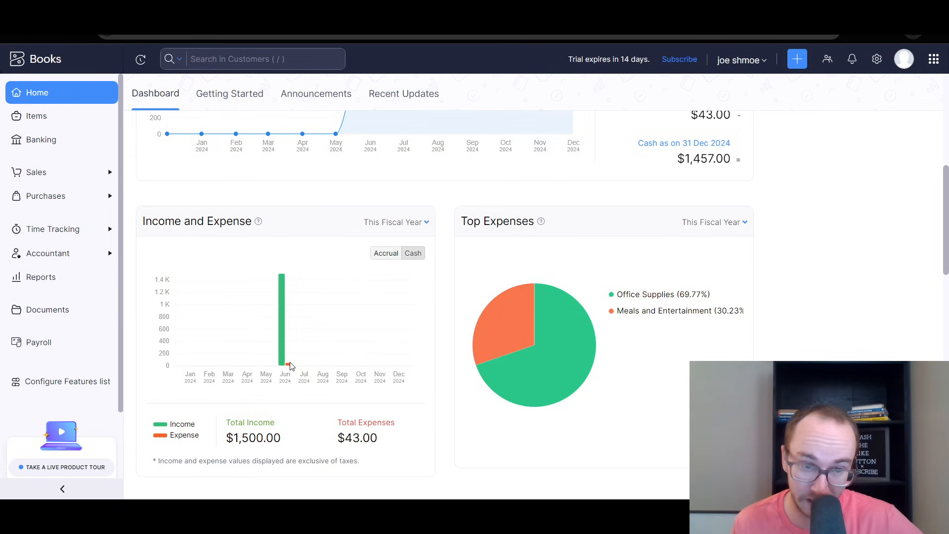
scroll(291, 364, up, 7)
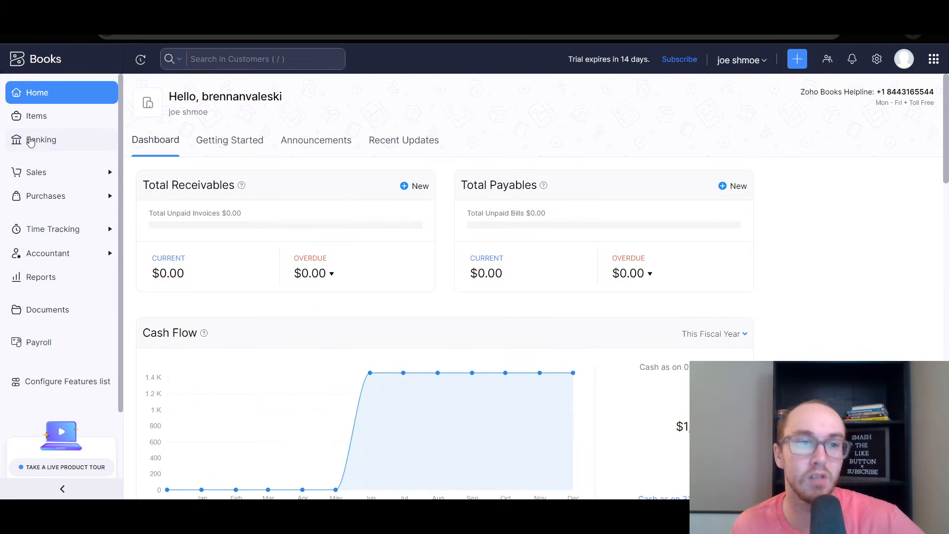